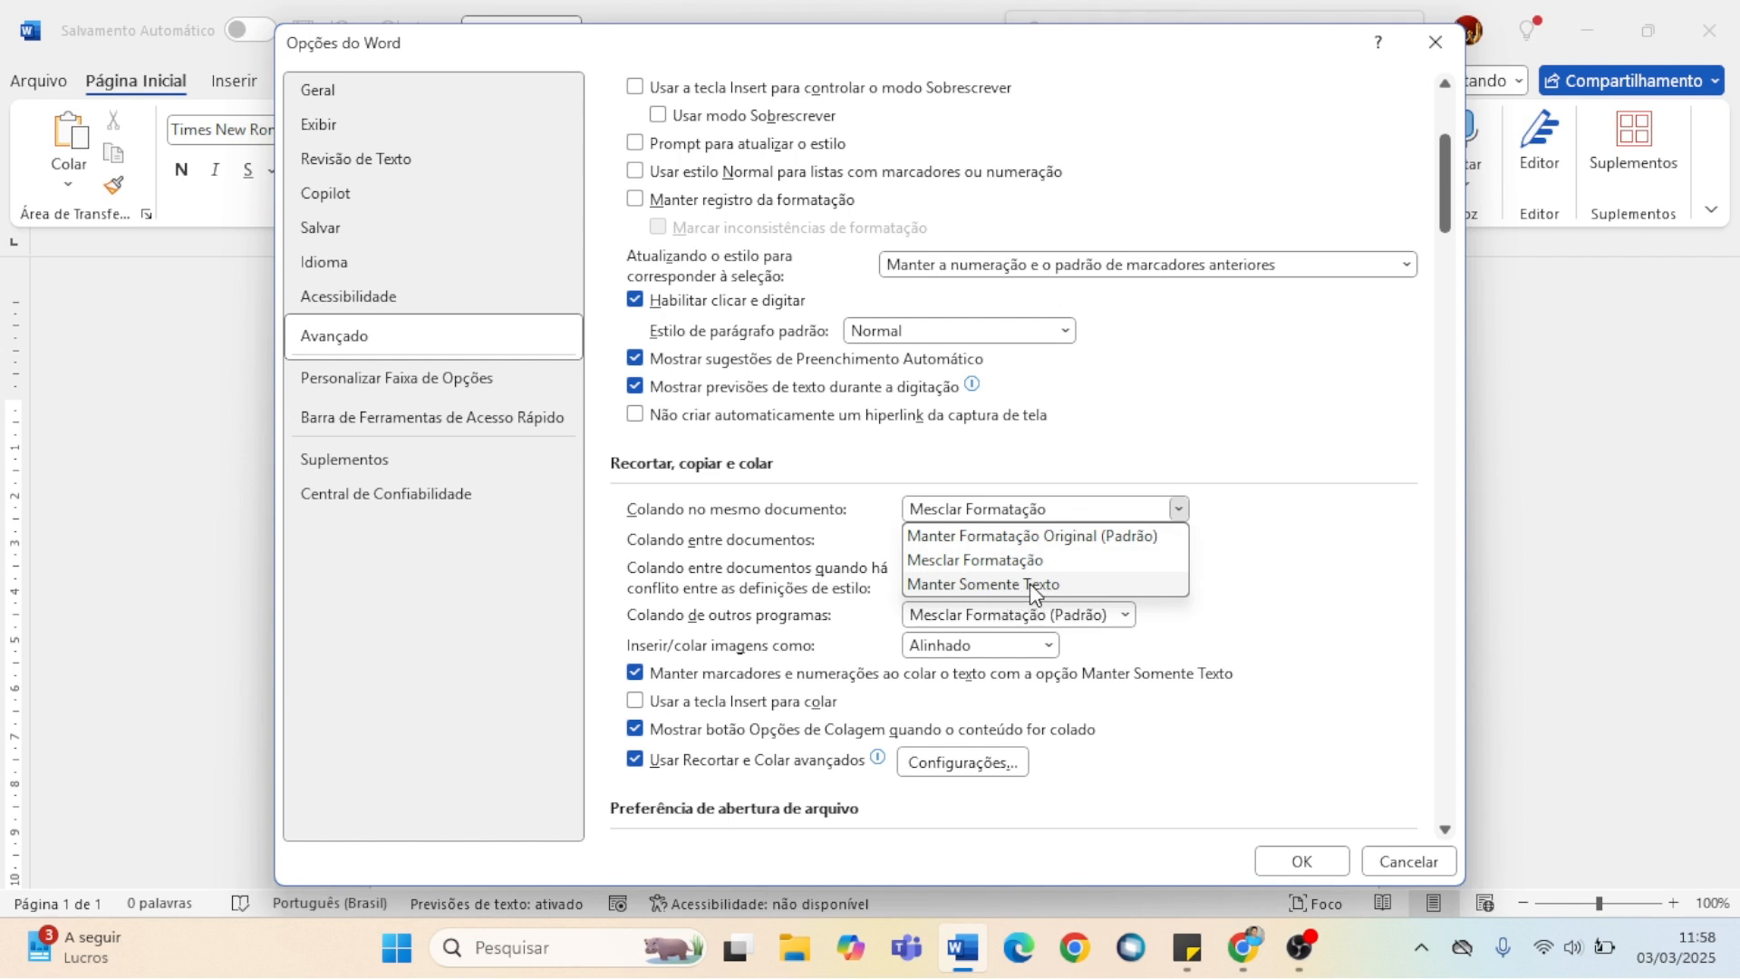
Dismiss the list of same-document paste options and close the Word options dialog.
{"action": "left_click", "coordinate": [1338, 587]}
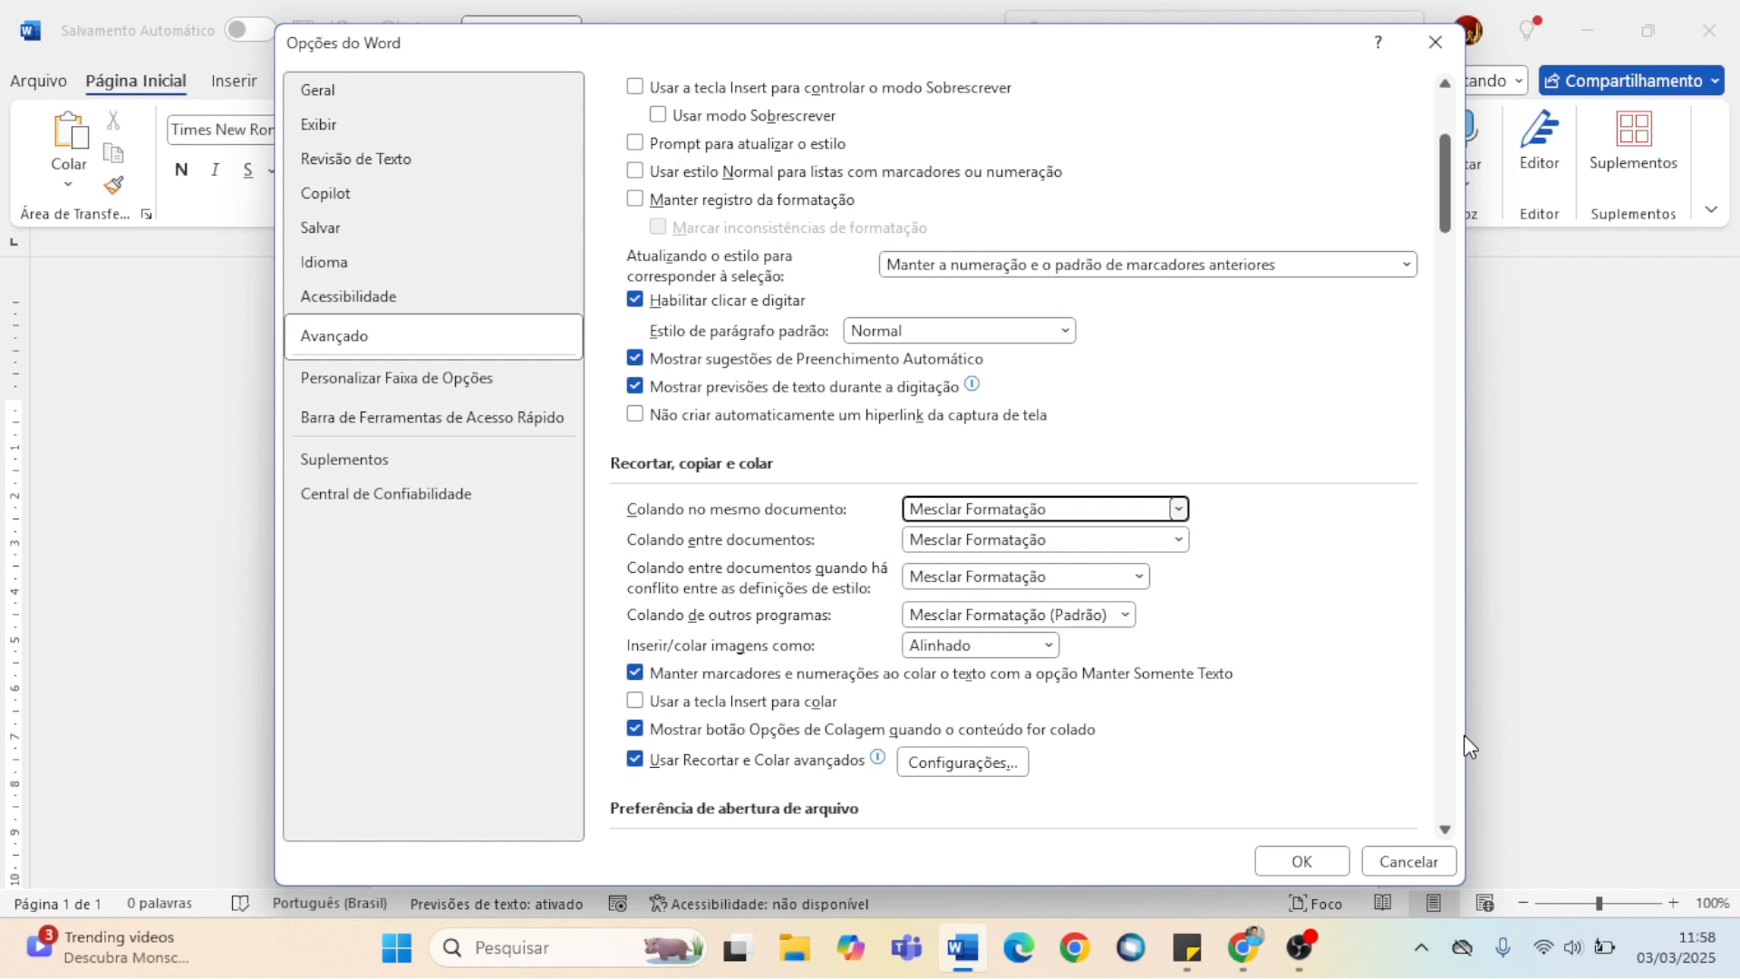
{"action": "left_click", "coordinate": [1430, 43]}
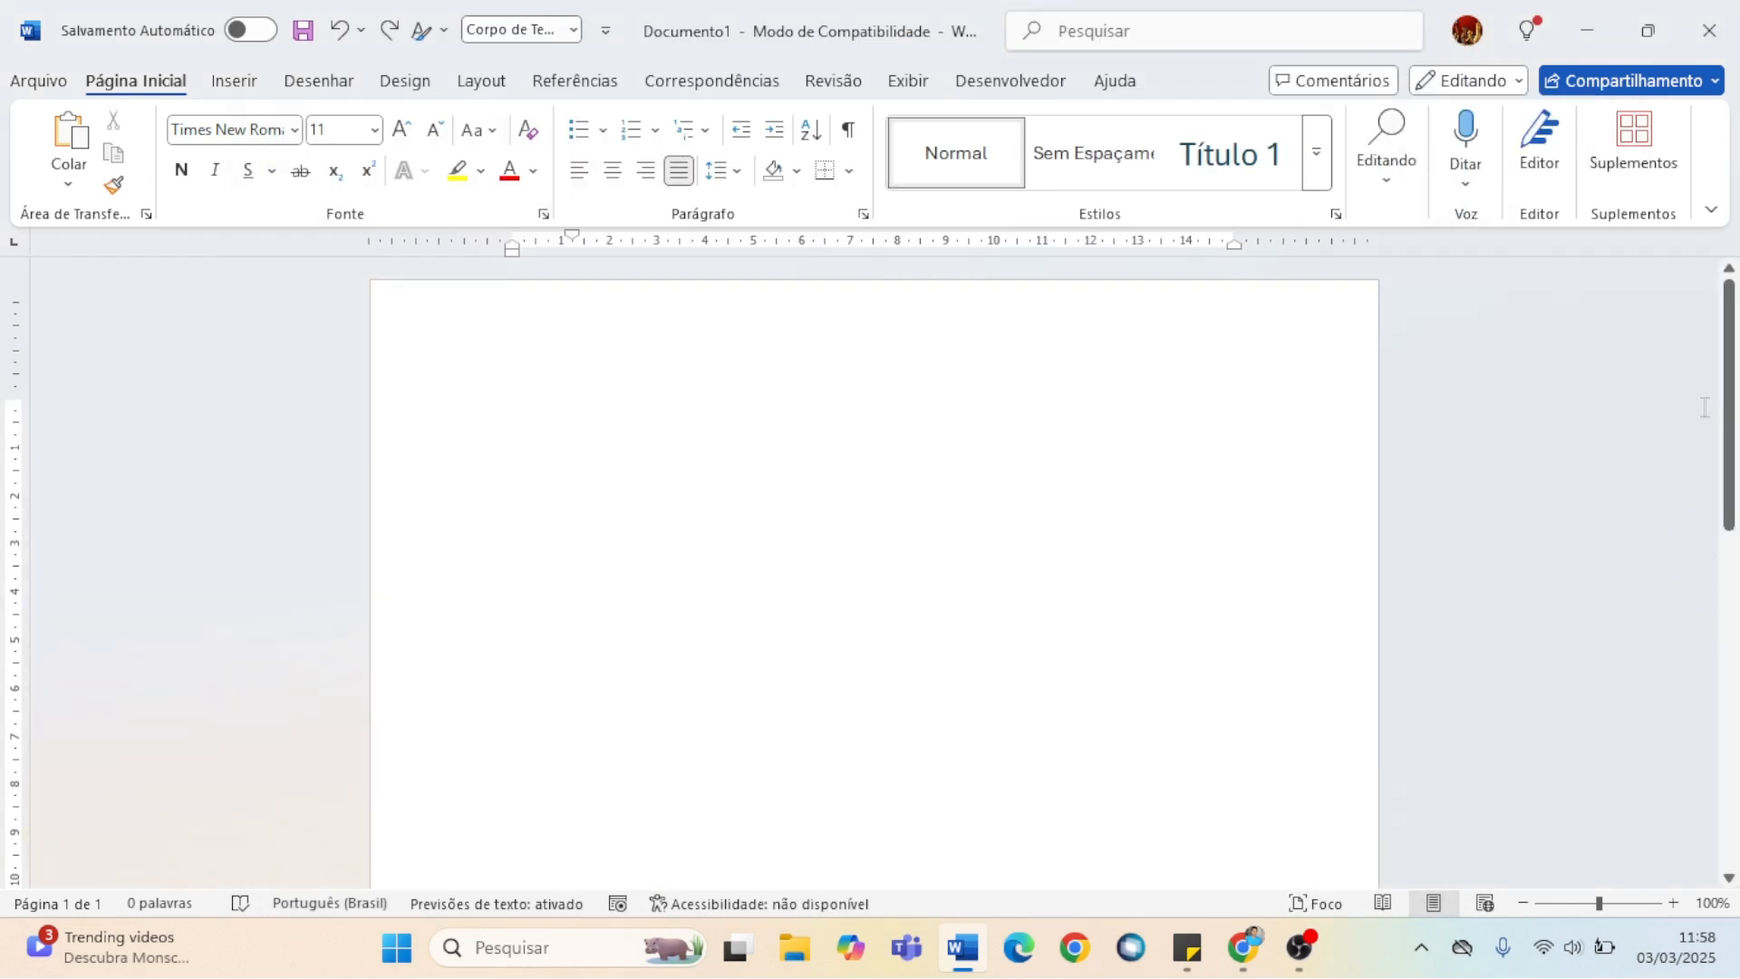
Switch to Chrome and copy the three g1 article paragraphs on foreign-language and horror films, ending at "qualquer natureza".
{"action": "key", "text": "alt+Tab"}
{"action": "scroll", "coordinate": [914, 520], "scroll_direction": "down", "scroll_amount": 8}
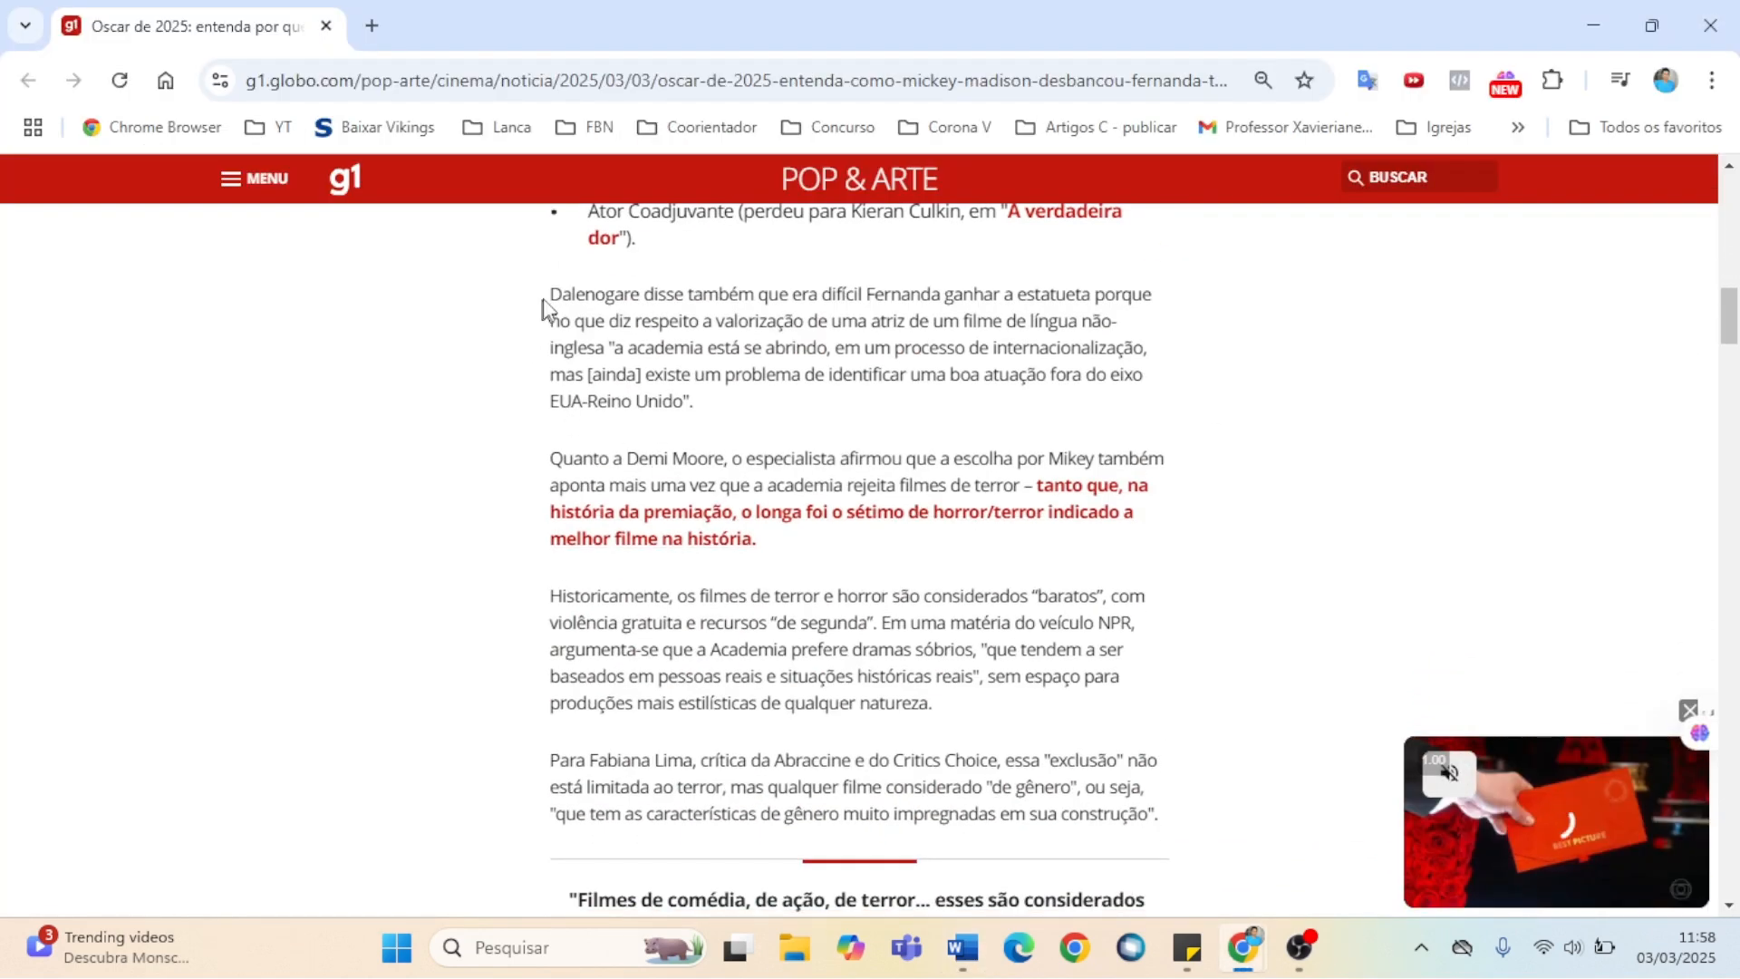
{"action": "left_click_drag", "start_coordinate": [550, 299], "coordinate": [1041, 721]}
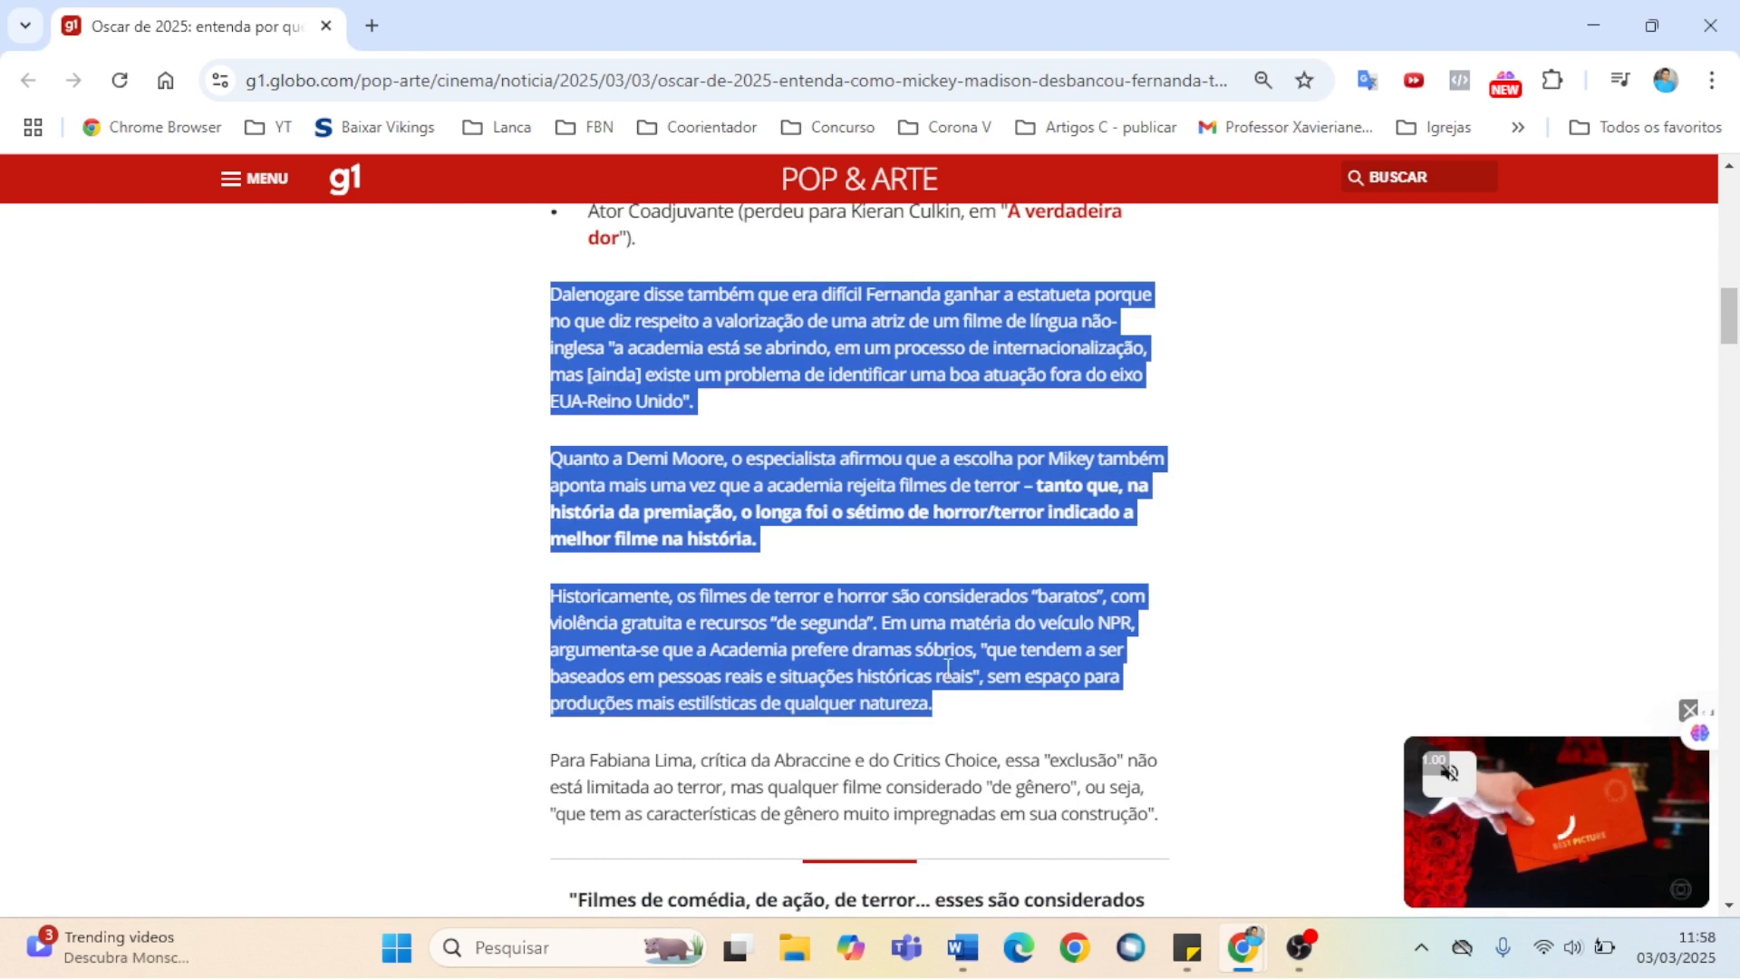
{"action": "key", "text": "ctrl+c"}
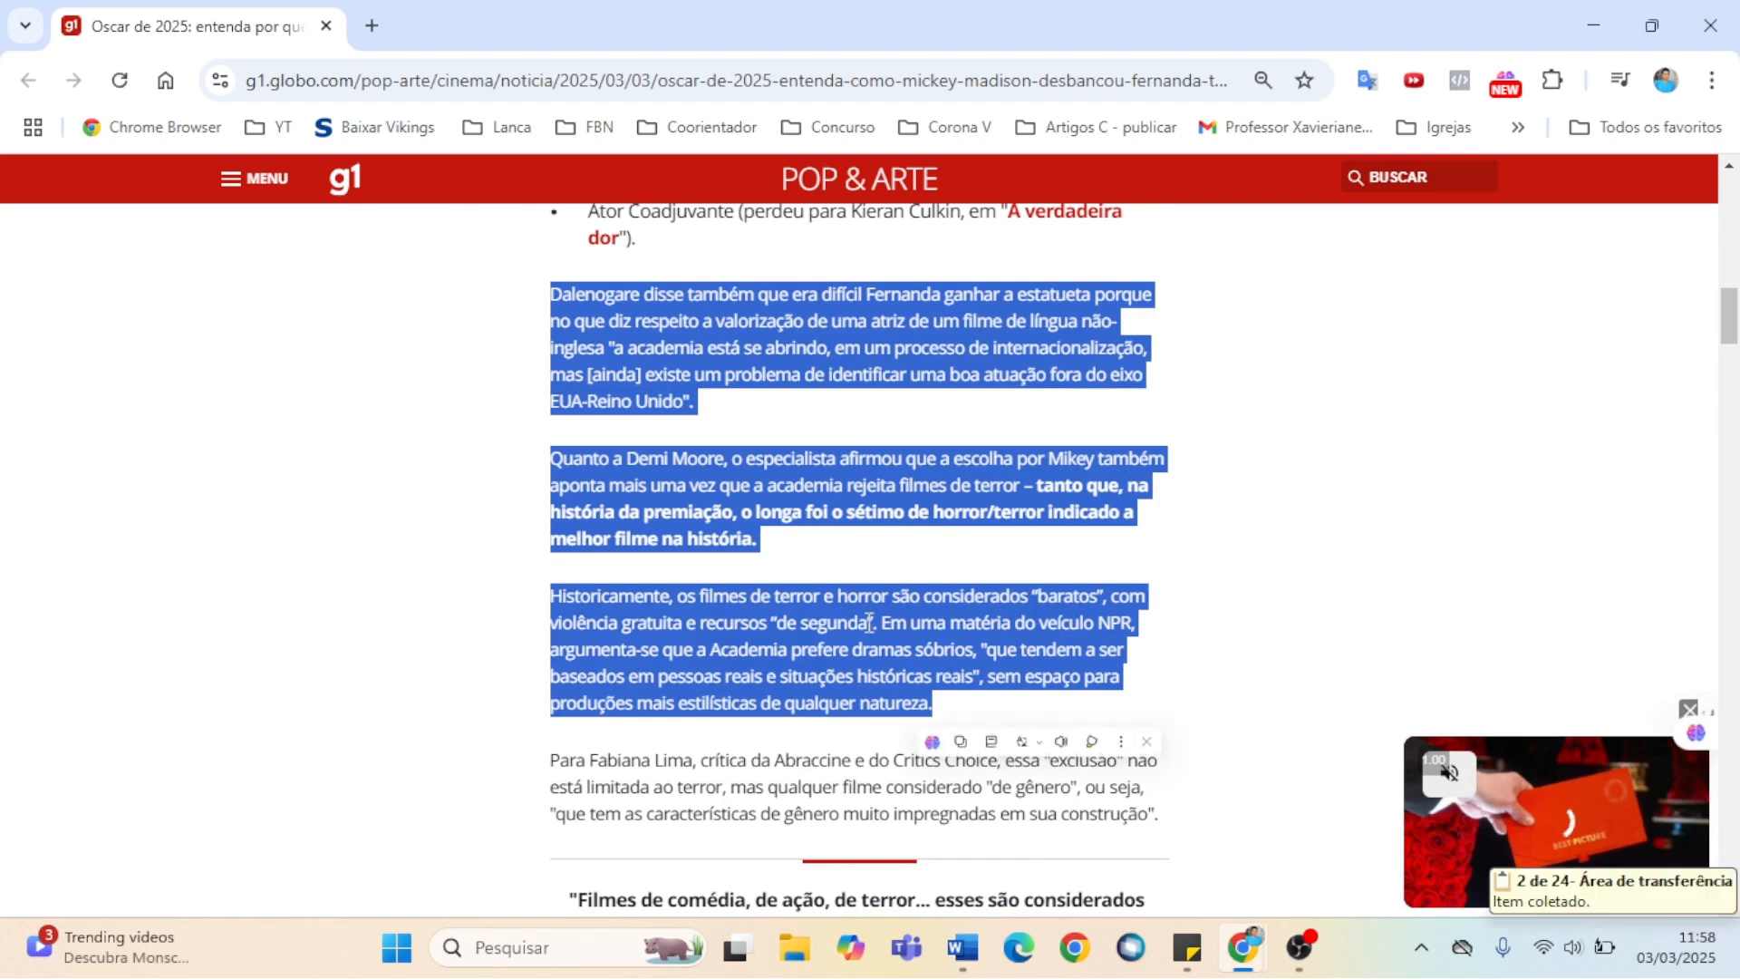
Return to Word and paste the copied paragraphs with the Manter Somente Texto paste option.
{"action": "key", "text": "alt+Tab"}
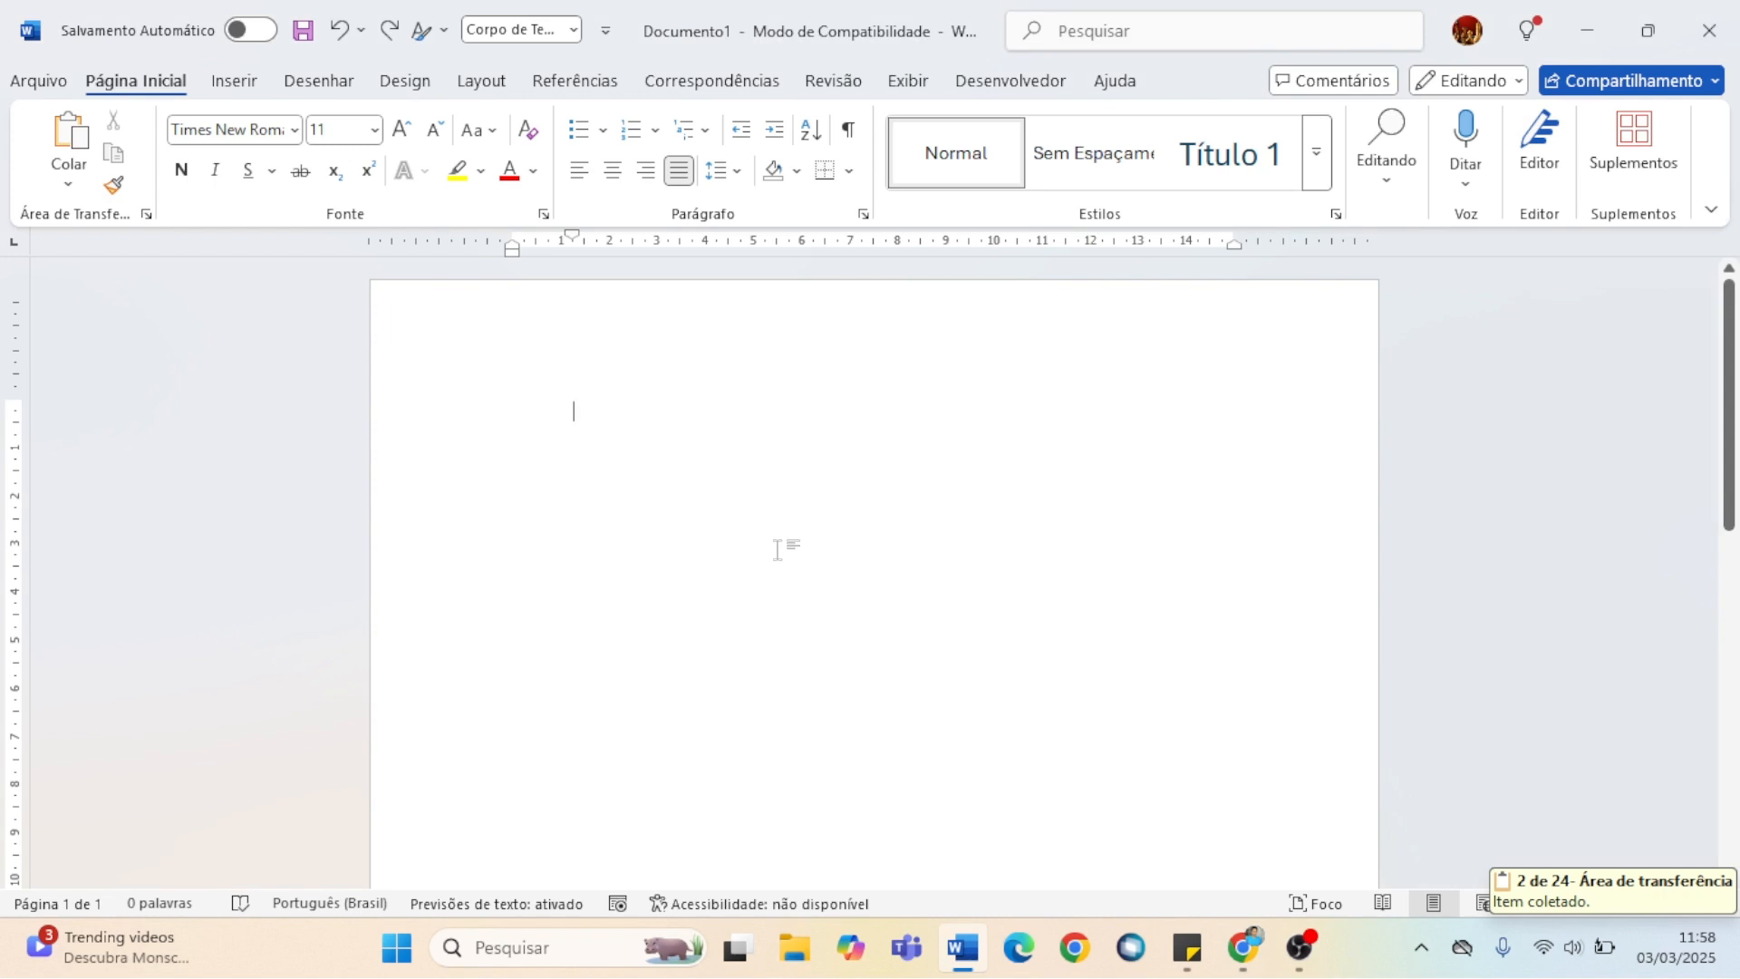
{"action": "key", "text": "ctrl+v"}
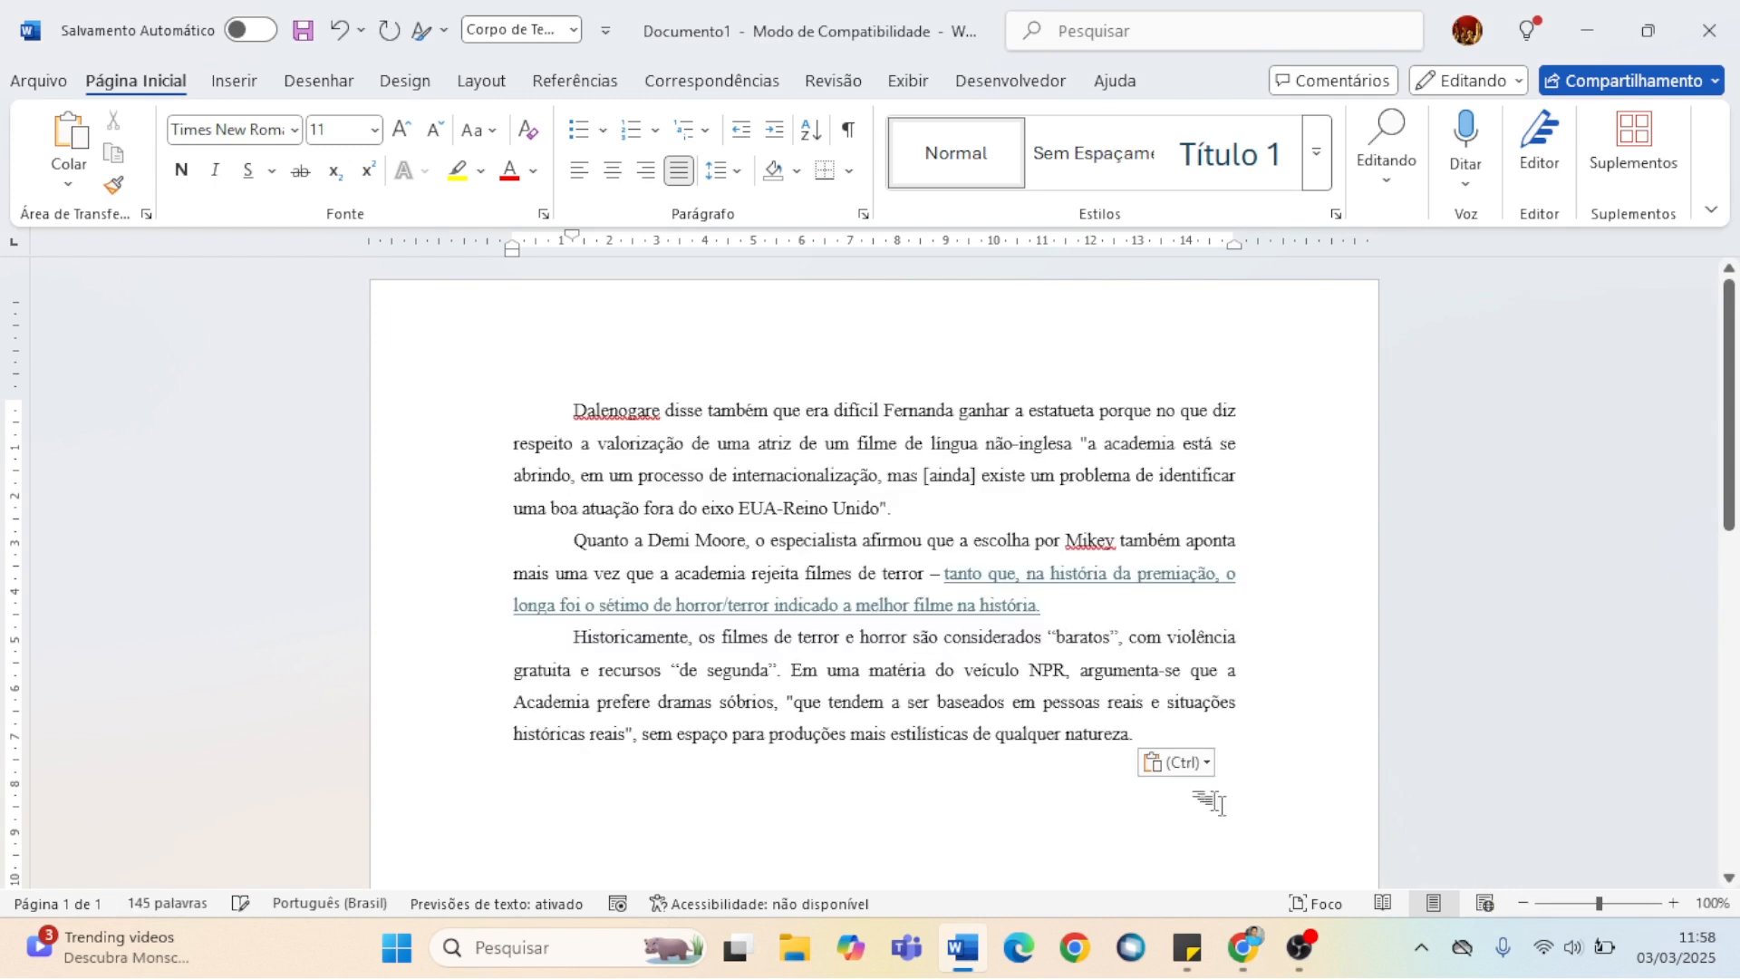
{"action": "left_click", "coordinate": [1205, 766]}
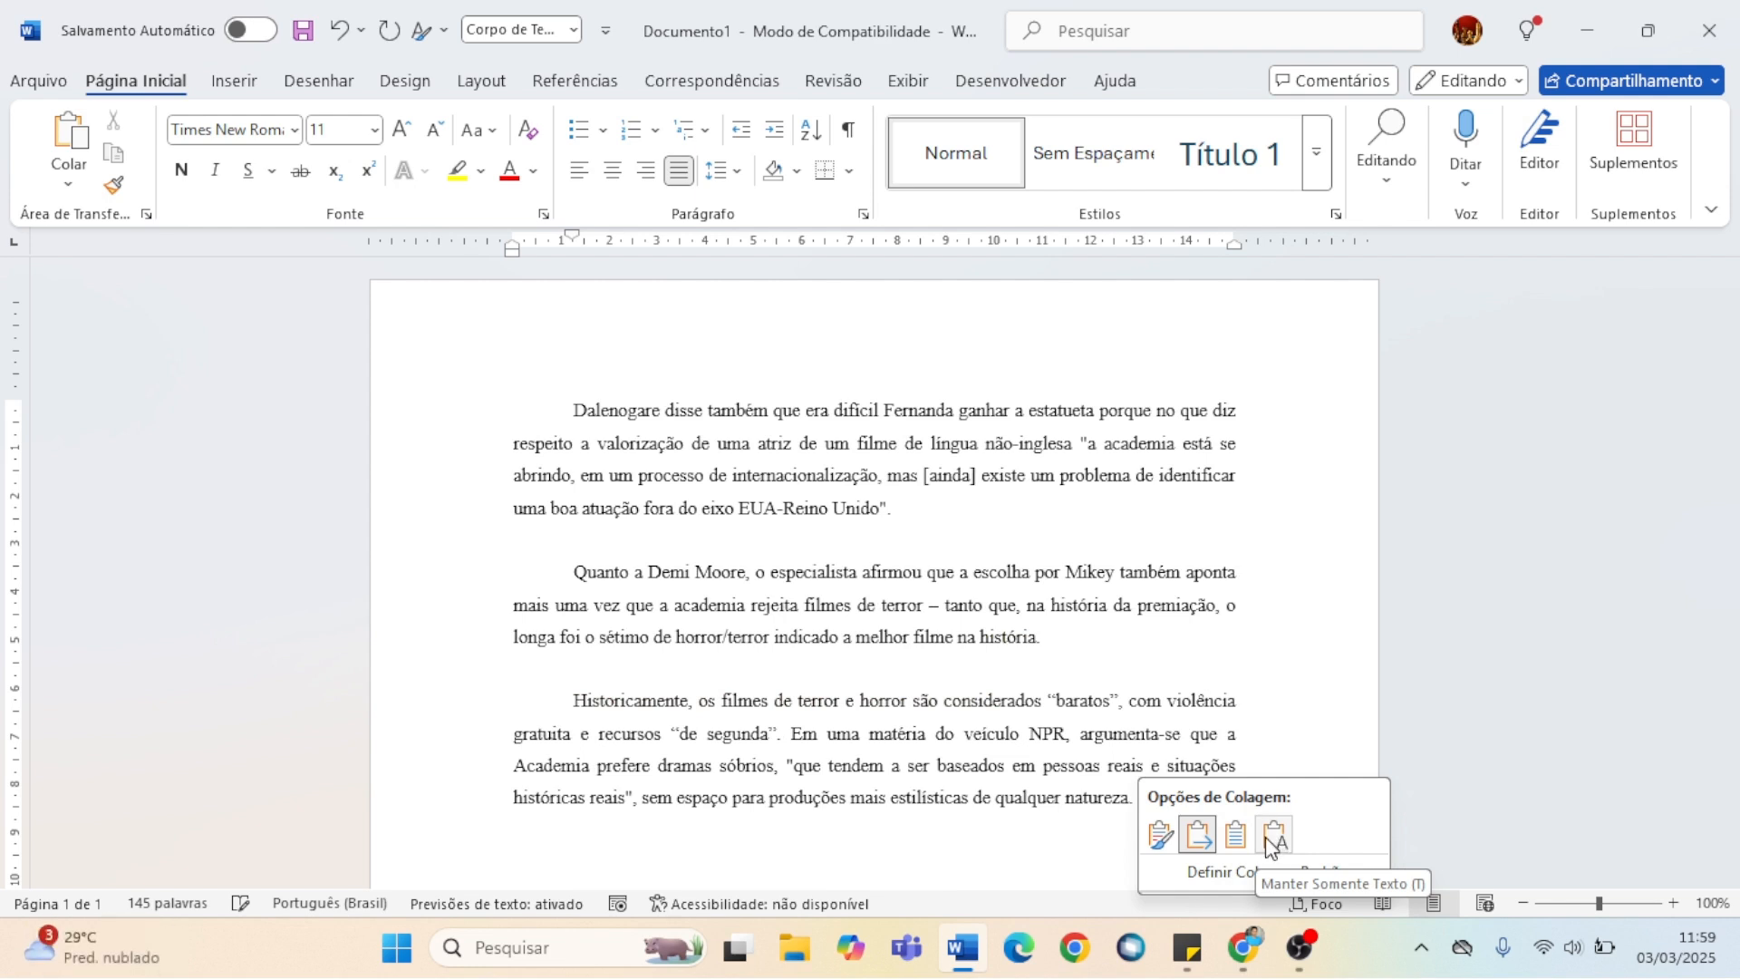
{"action": "left_click", "coordinate": [1277, 845]}
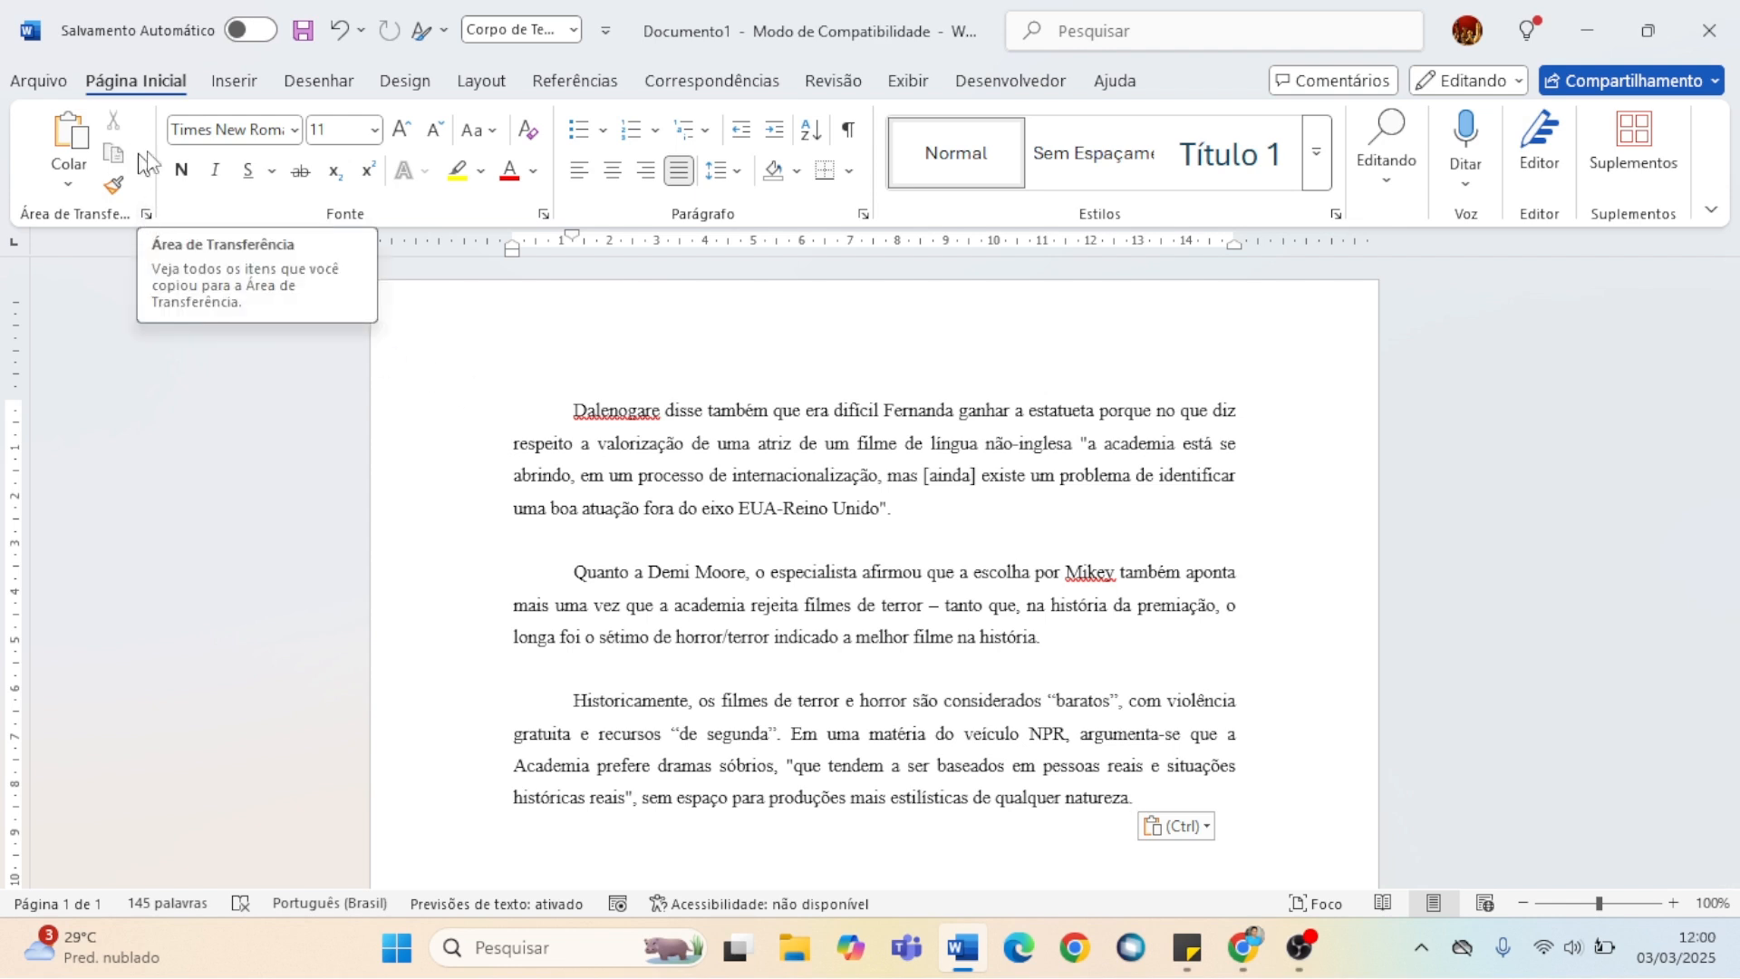
Show the clipboard history and paste its item beginning "A atriz de 25 anos" below the existing text.
{"action": "left_click", "coordinate": [146, 215]}
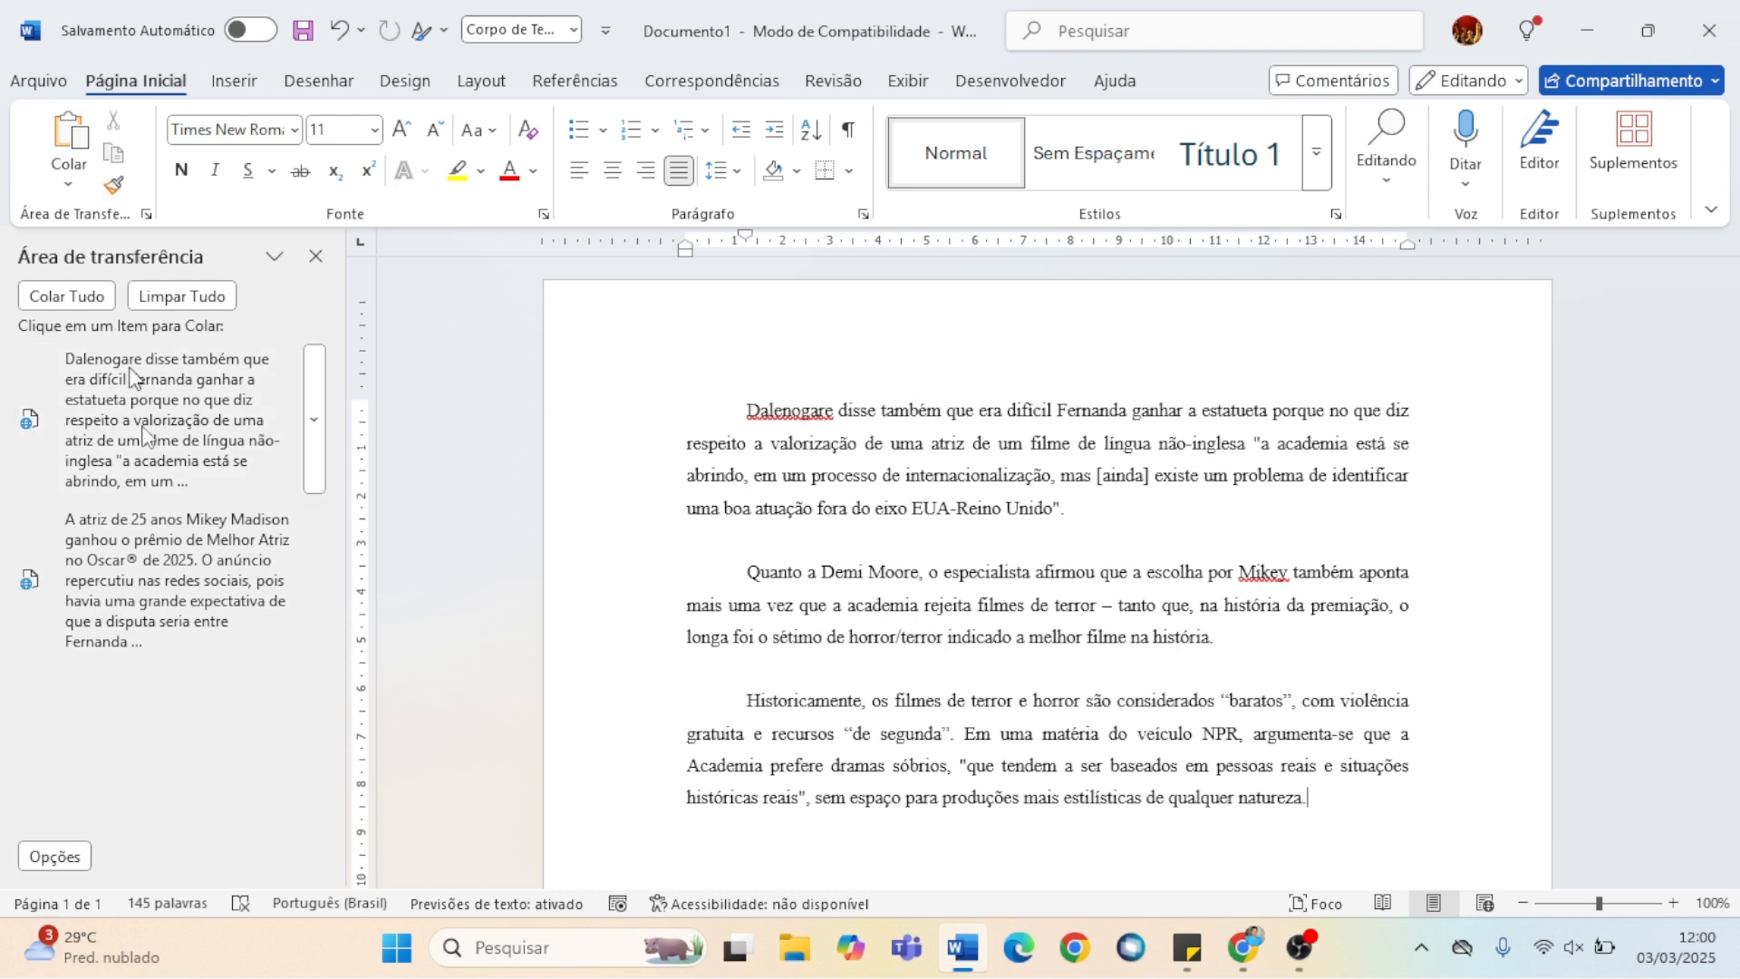
{"action": "scroll", "coordinate": [1215, 680], "scroll_direction": "down", "scroll_amount": 3}
{"action": "key", "text": "BackSpace"}
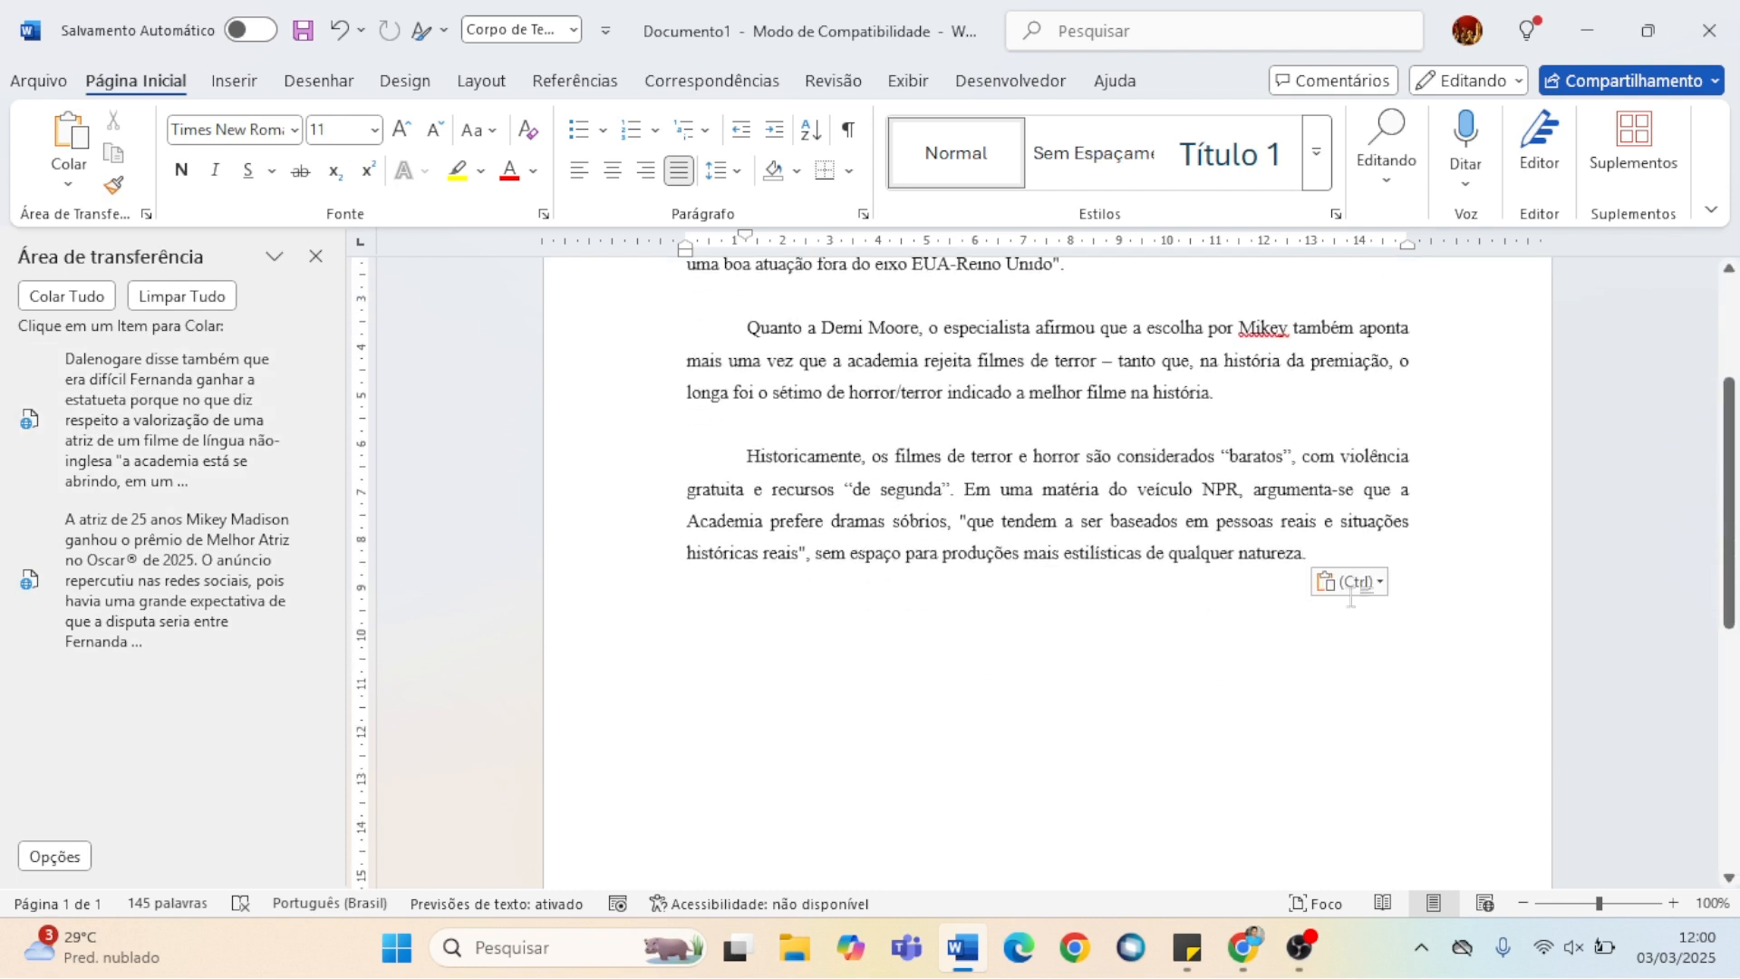
{"action": "key", "text": "Return"}
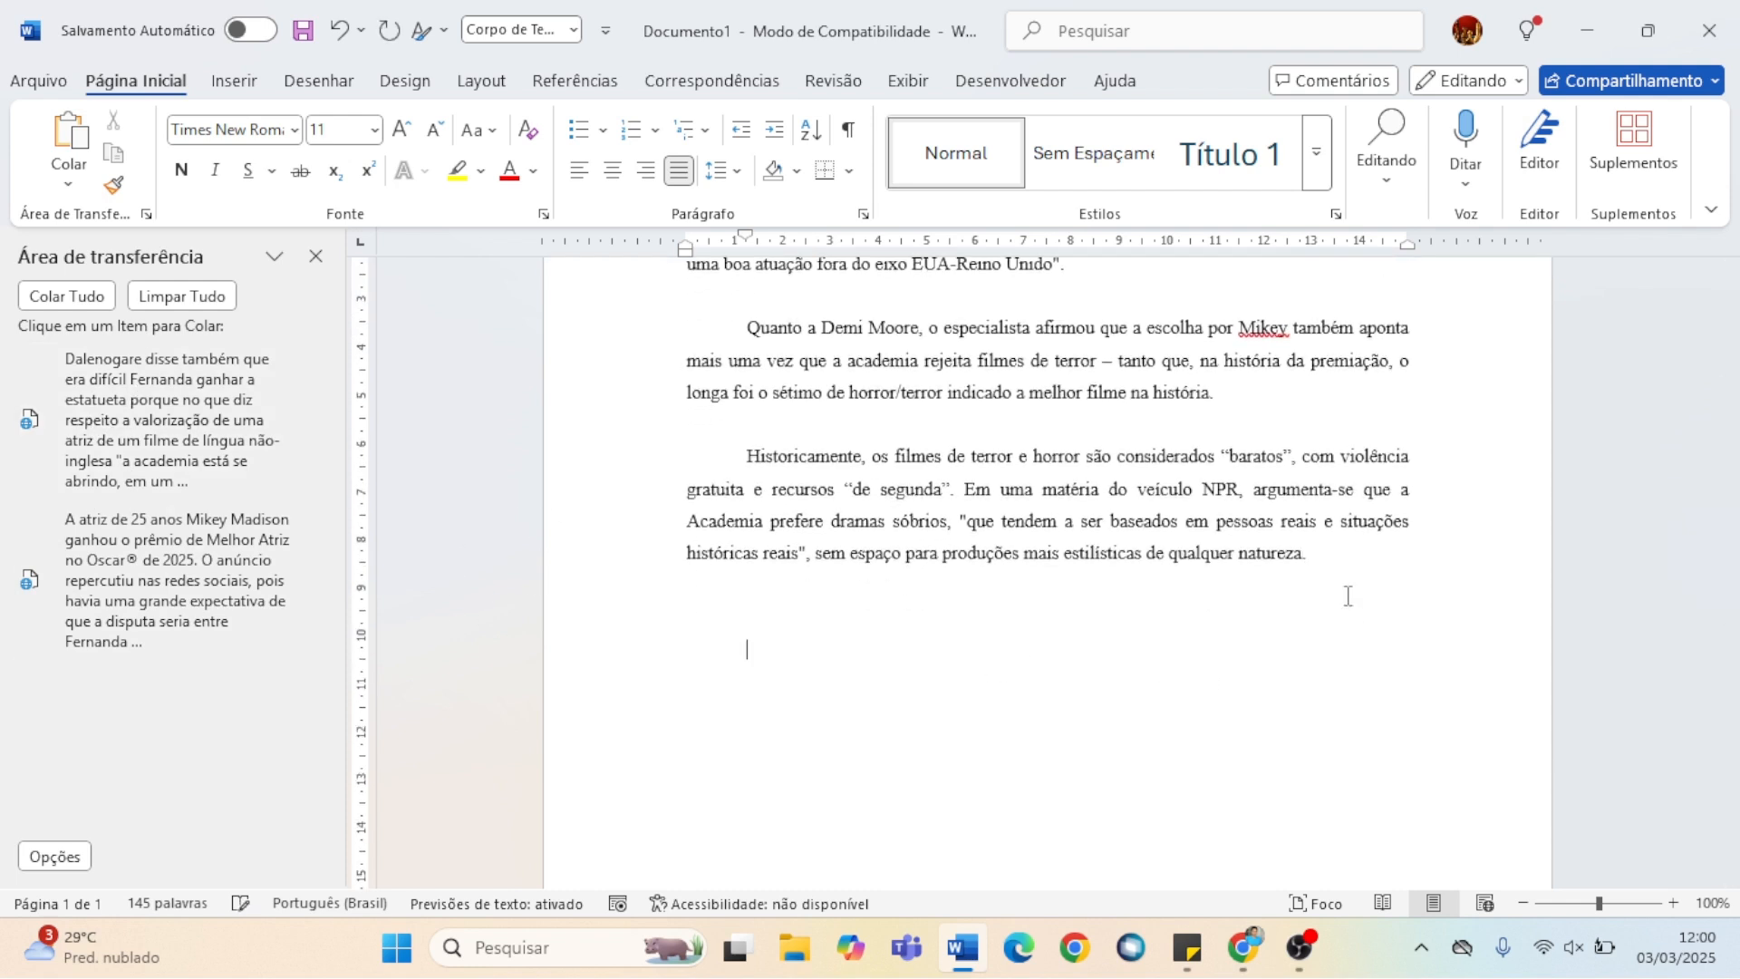
{"action": "left_click", "coordinate": [141, 600]}
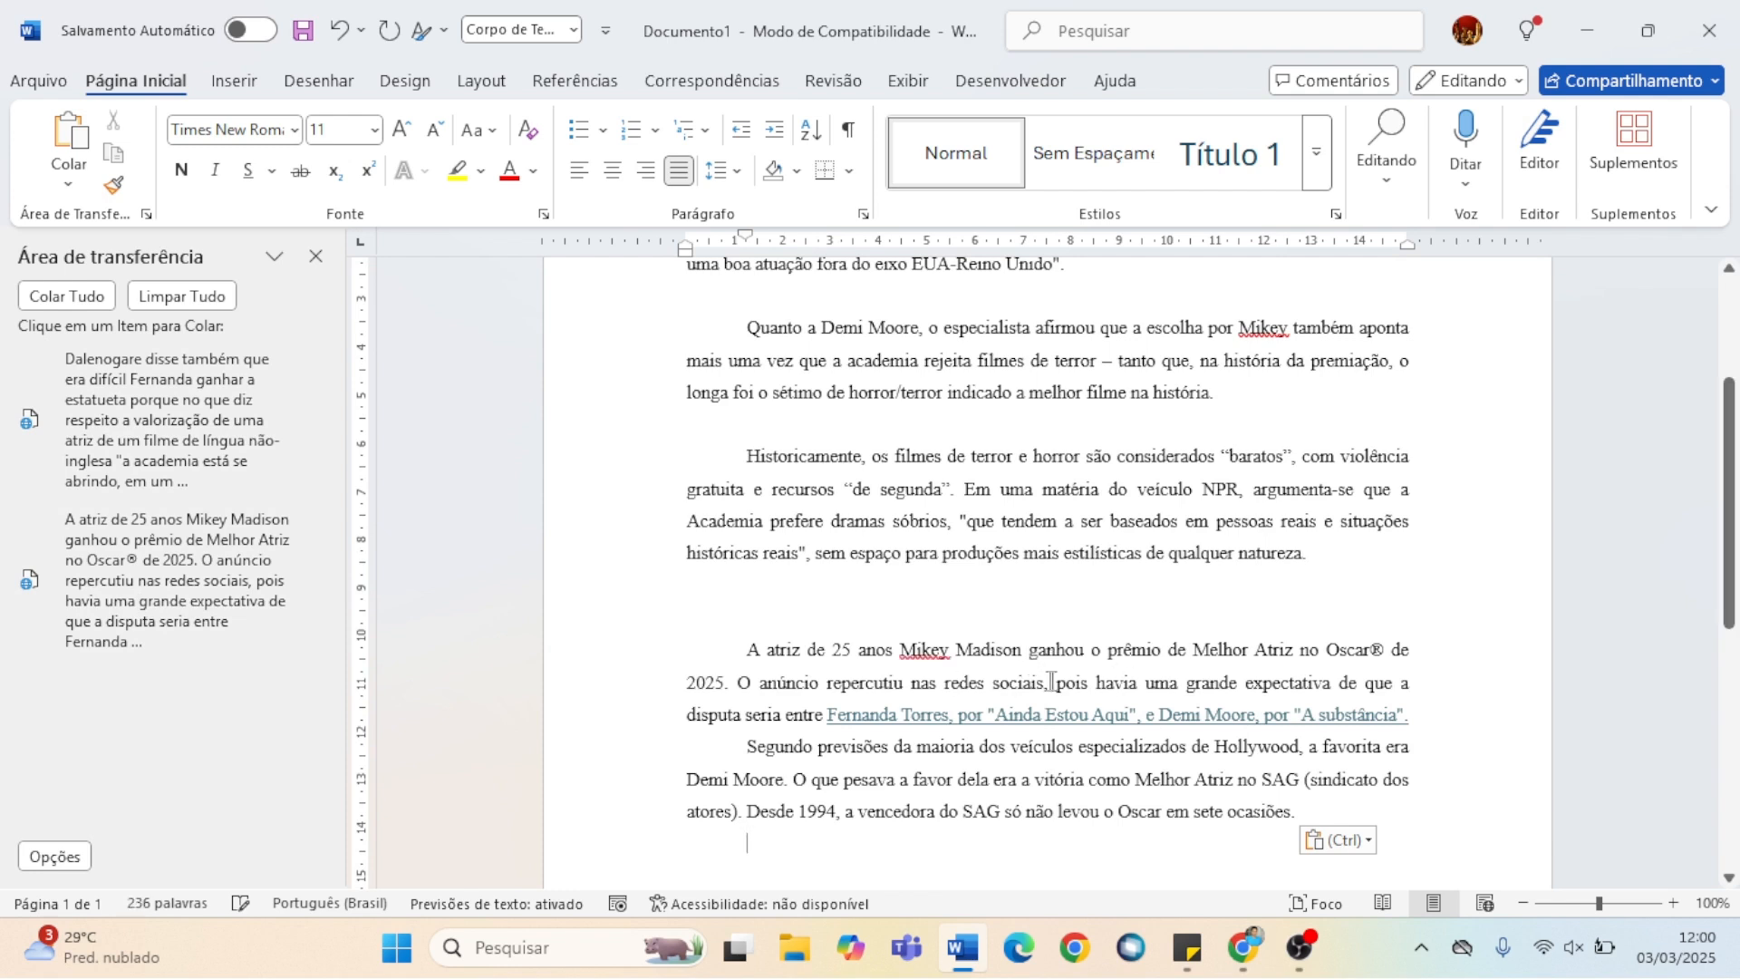
{"action": "left_click_drag", "start_coordinate": [745, 645], "coordinate": [1326, 809]}
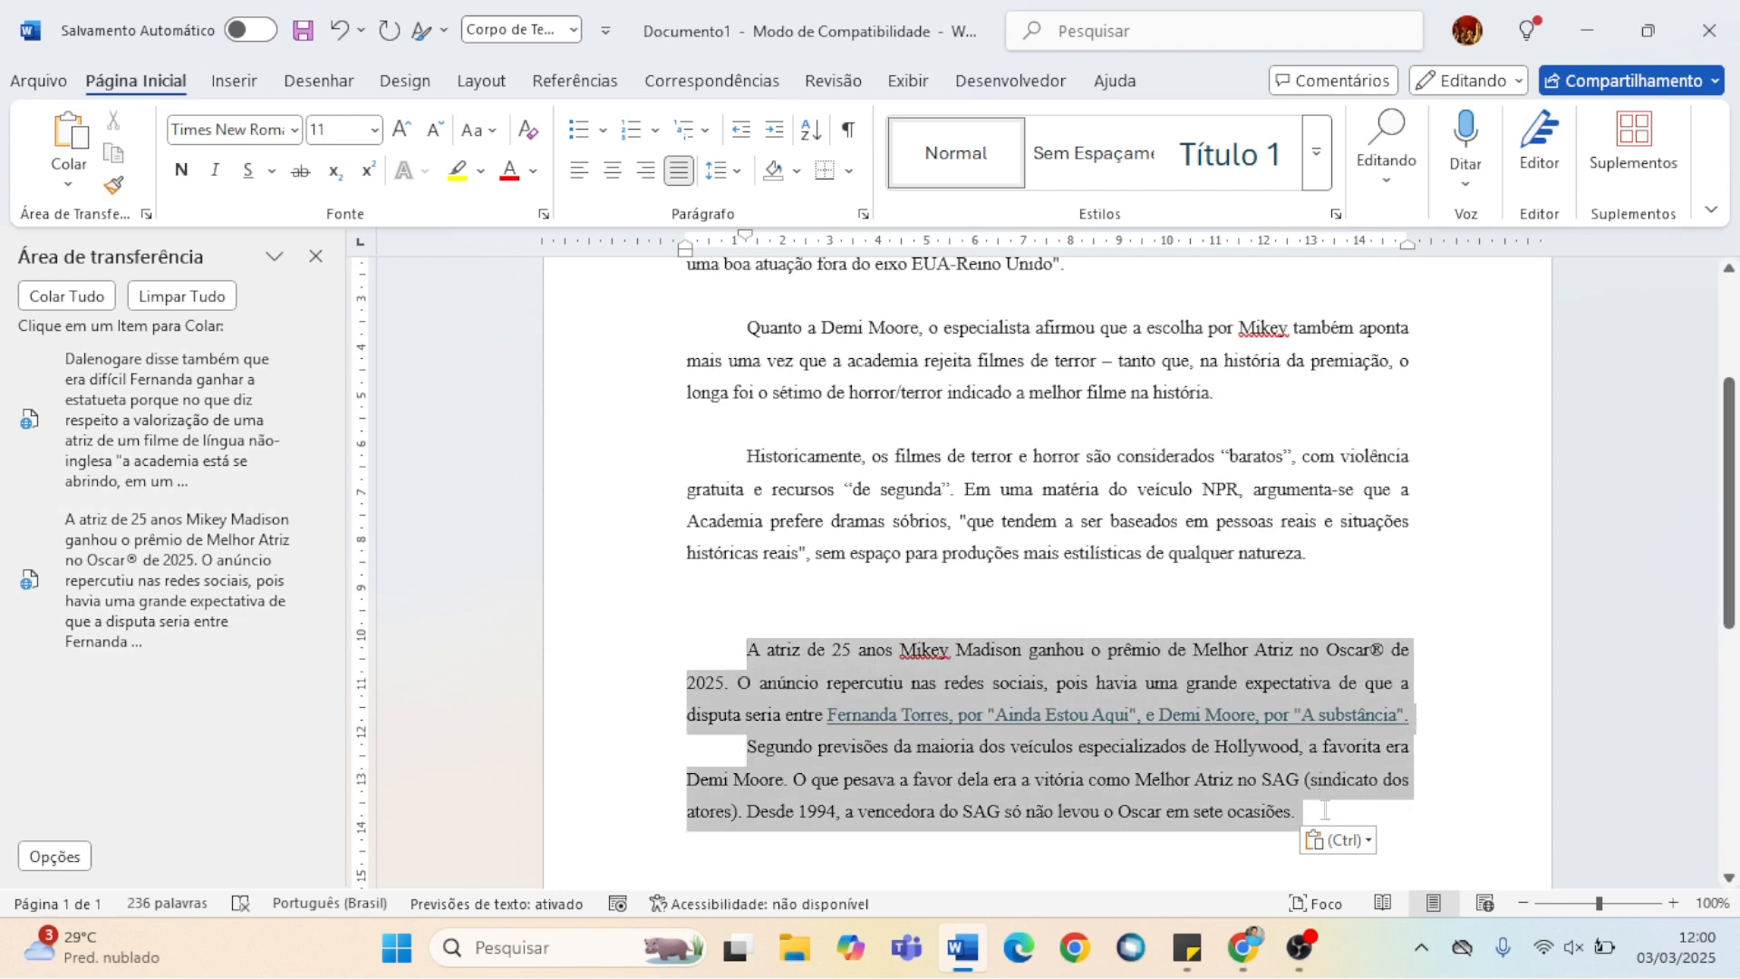
{"action": "left_click", "coordinate": [963, 629]}
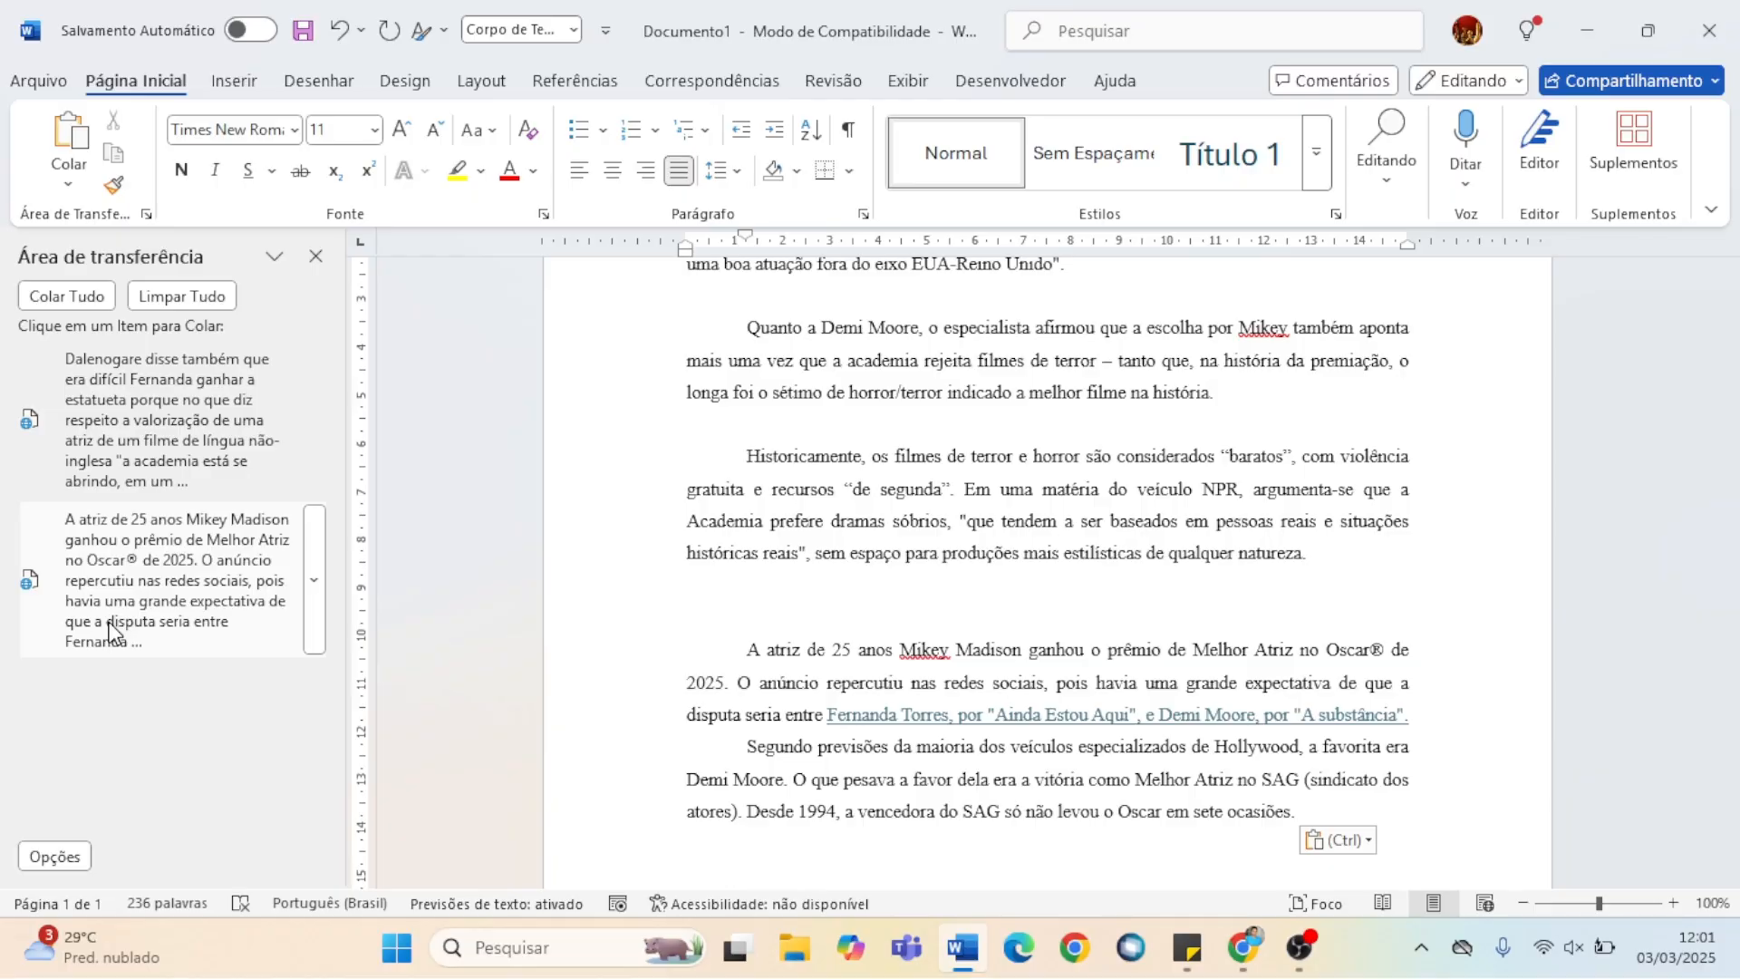
Switch to Chrome and copy the first five paragraphs under "Mas como funciona a votação do Oscar?".
{"action": "key", "text": "alt+Tab"}
{"action": "scroll", "coordinate": [712, 651], "scroll_direction": "down", "scroll_amount": 16}
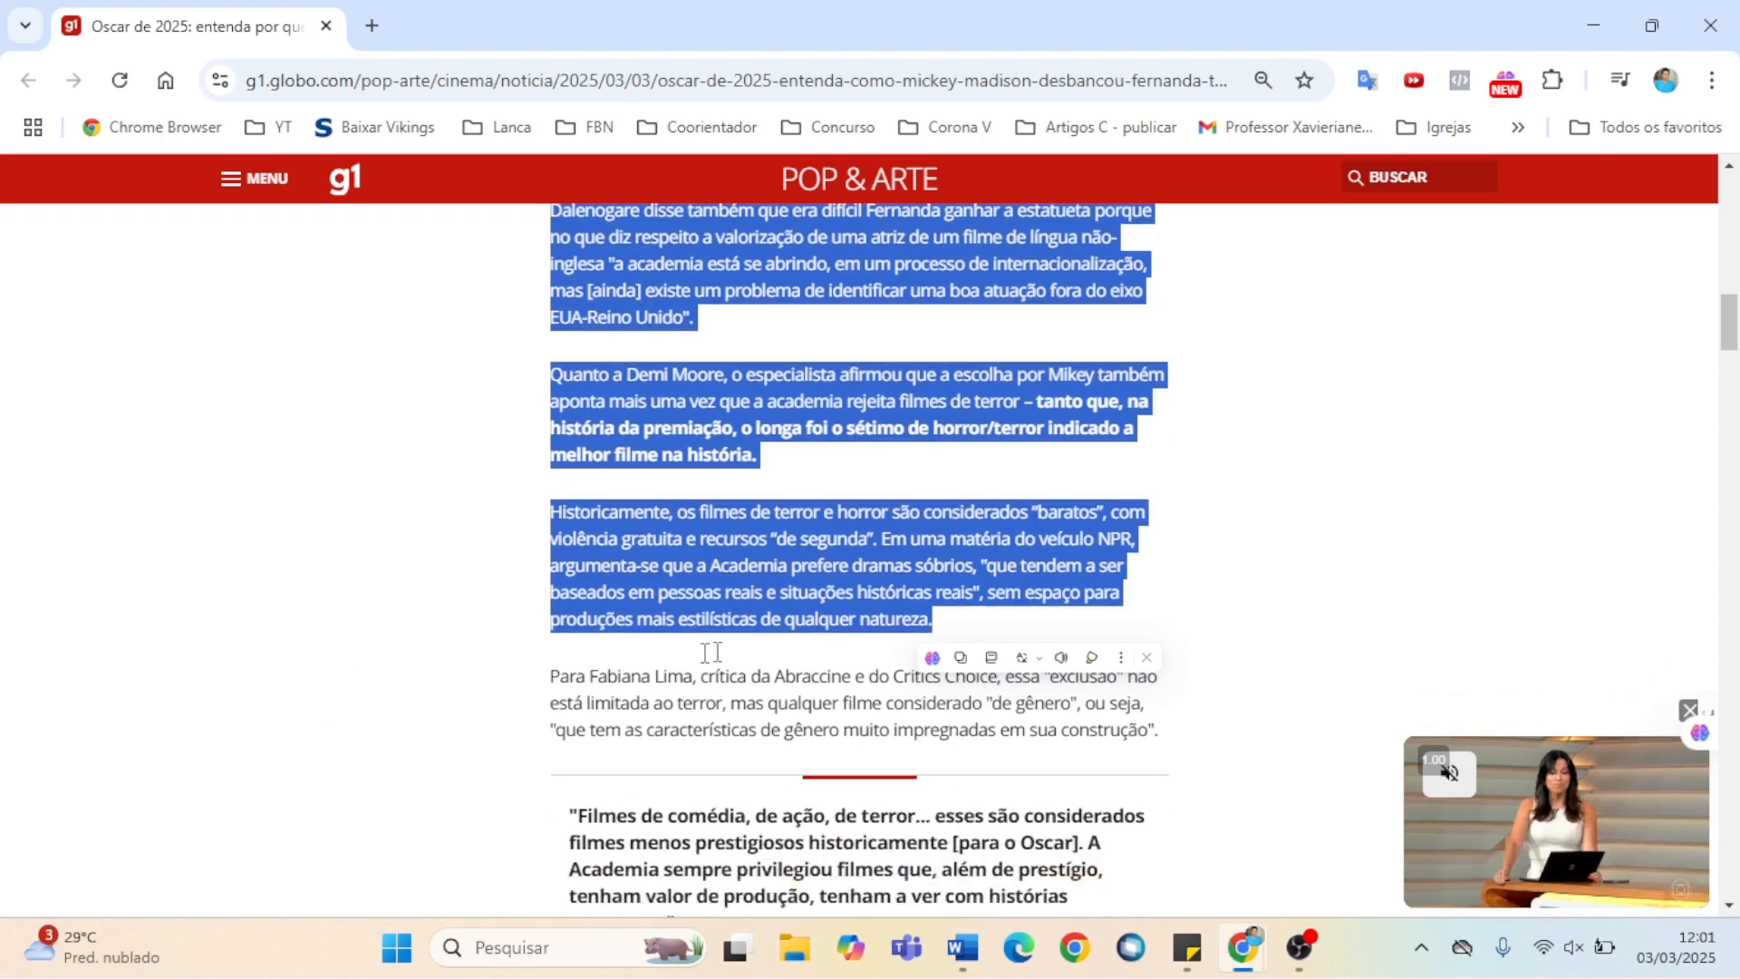
{"action": "scroll", "coordinate": [739, 625], "scroll_direction": "up", "scroll_amount": 3}
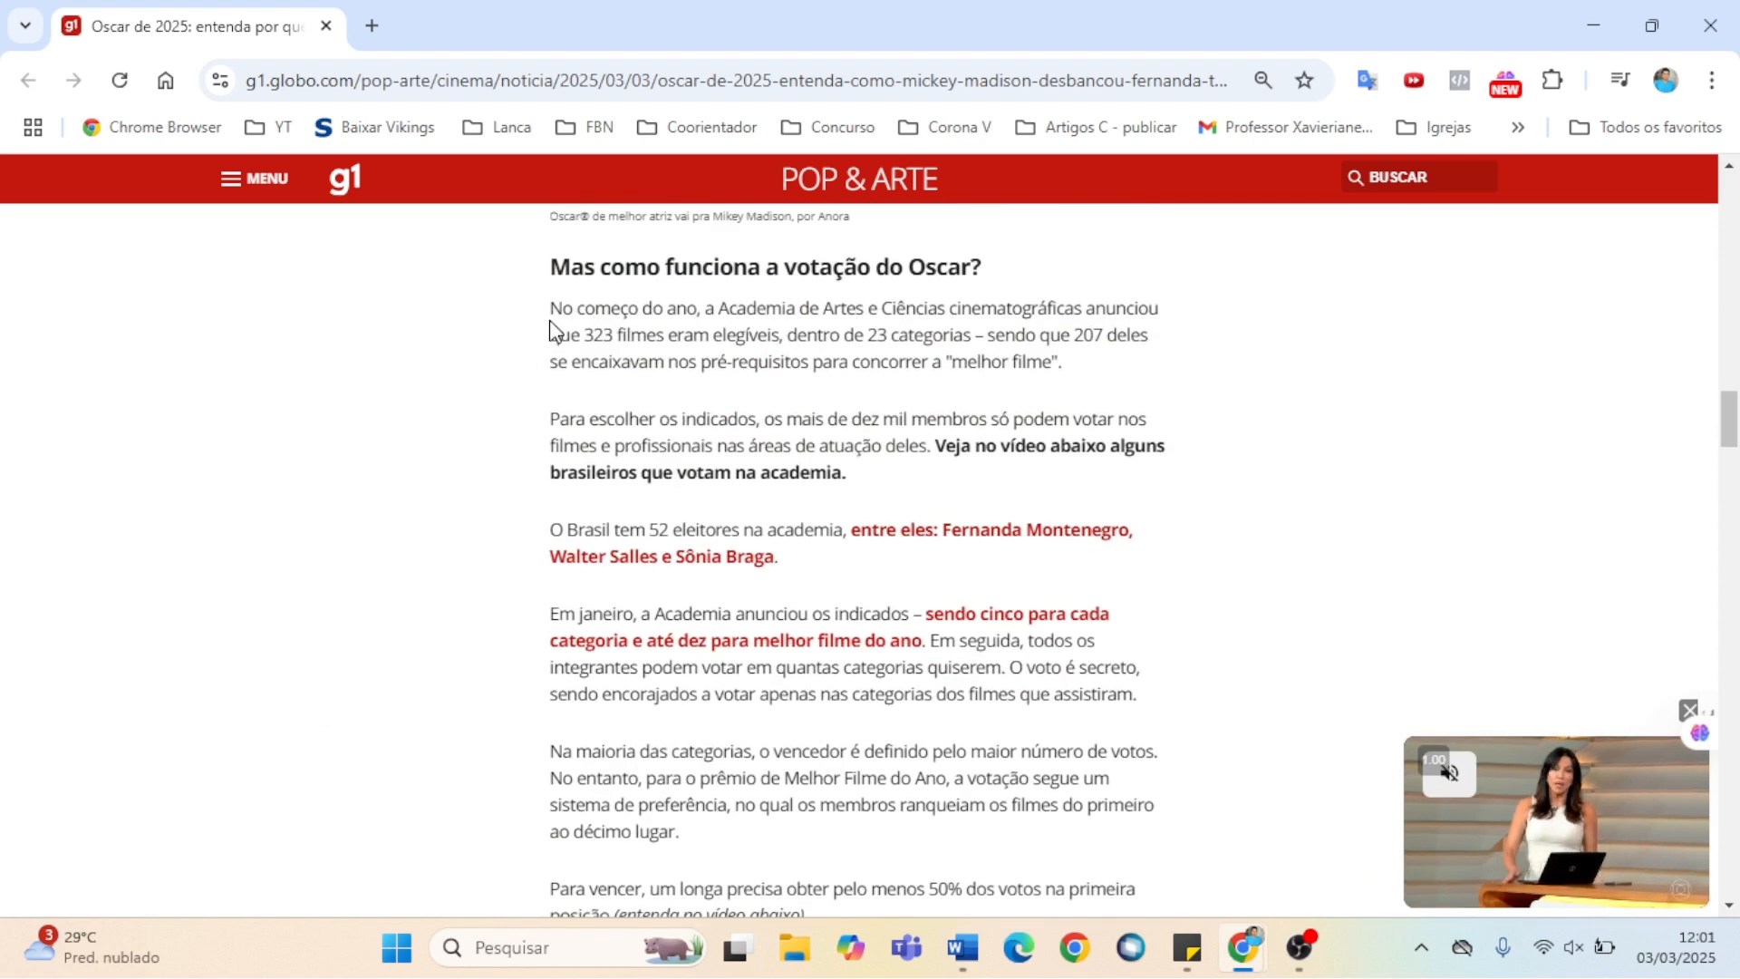
{"action": "left_click_drag", "start_coordinate": [551, 308], "coordinate": [870, 847]}
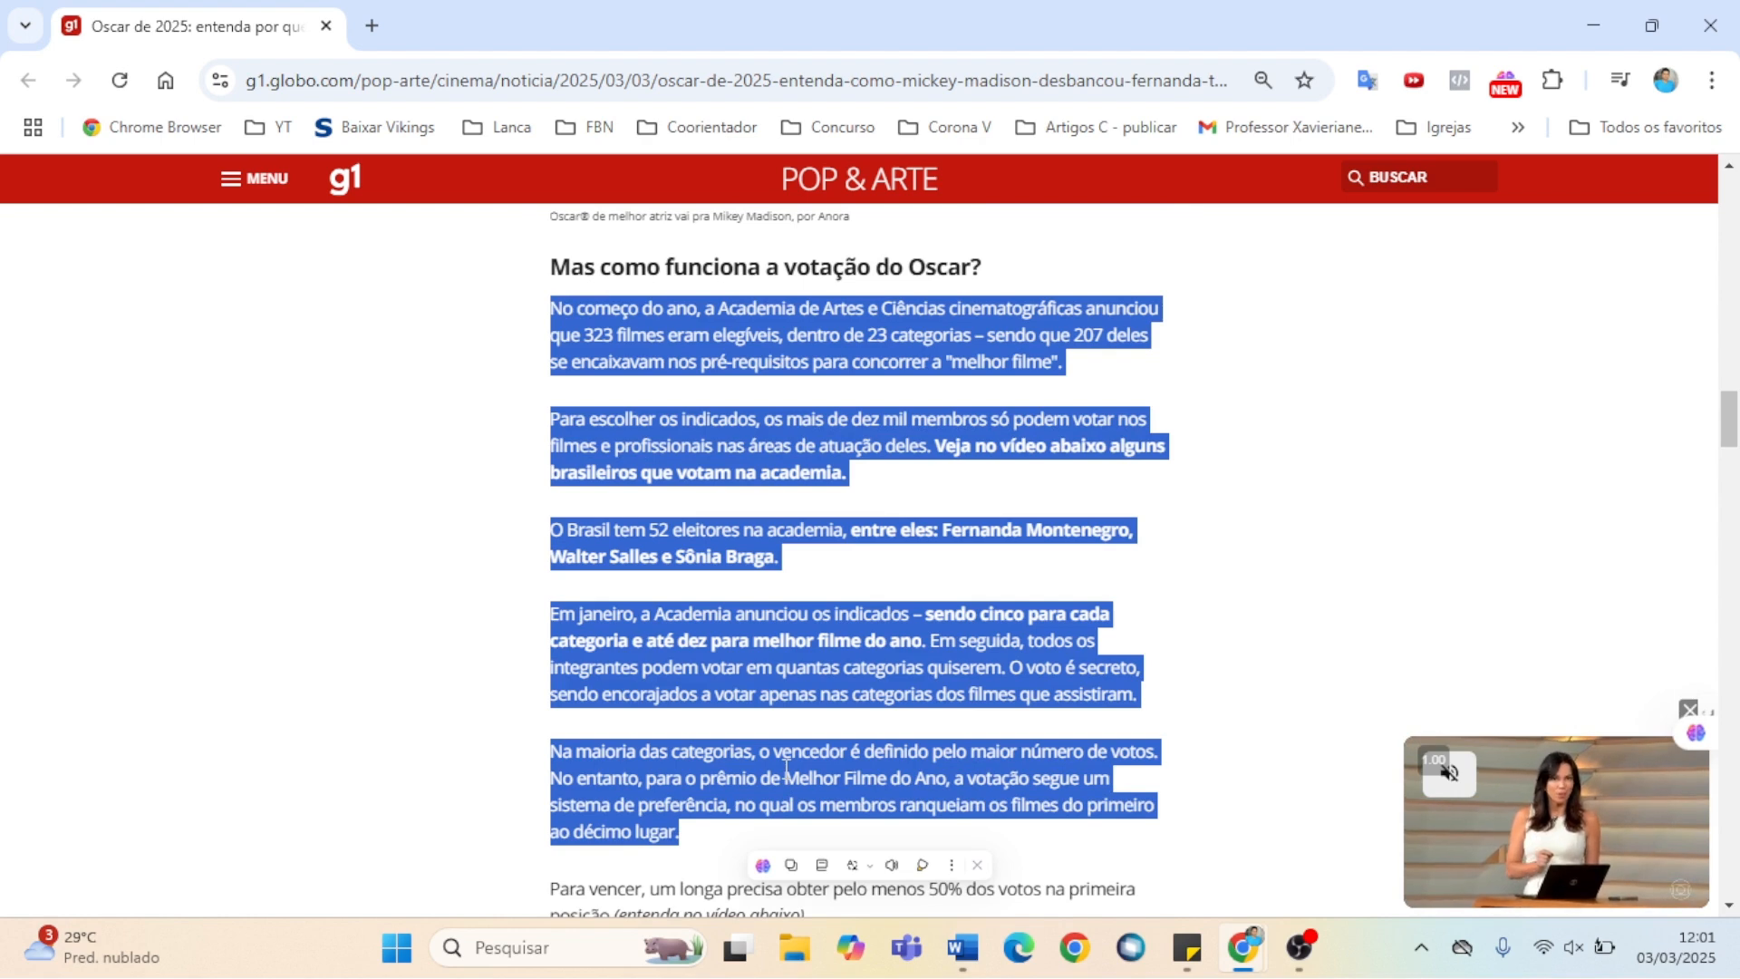
{"action": "key", "text": "ctrl+c"}
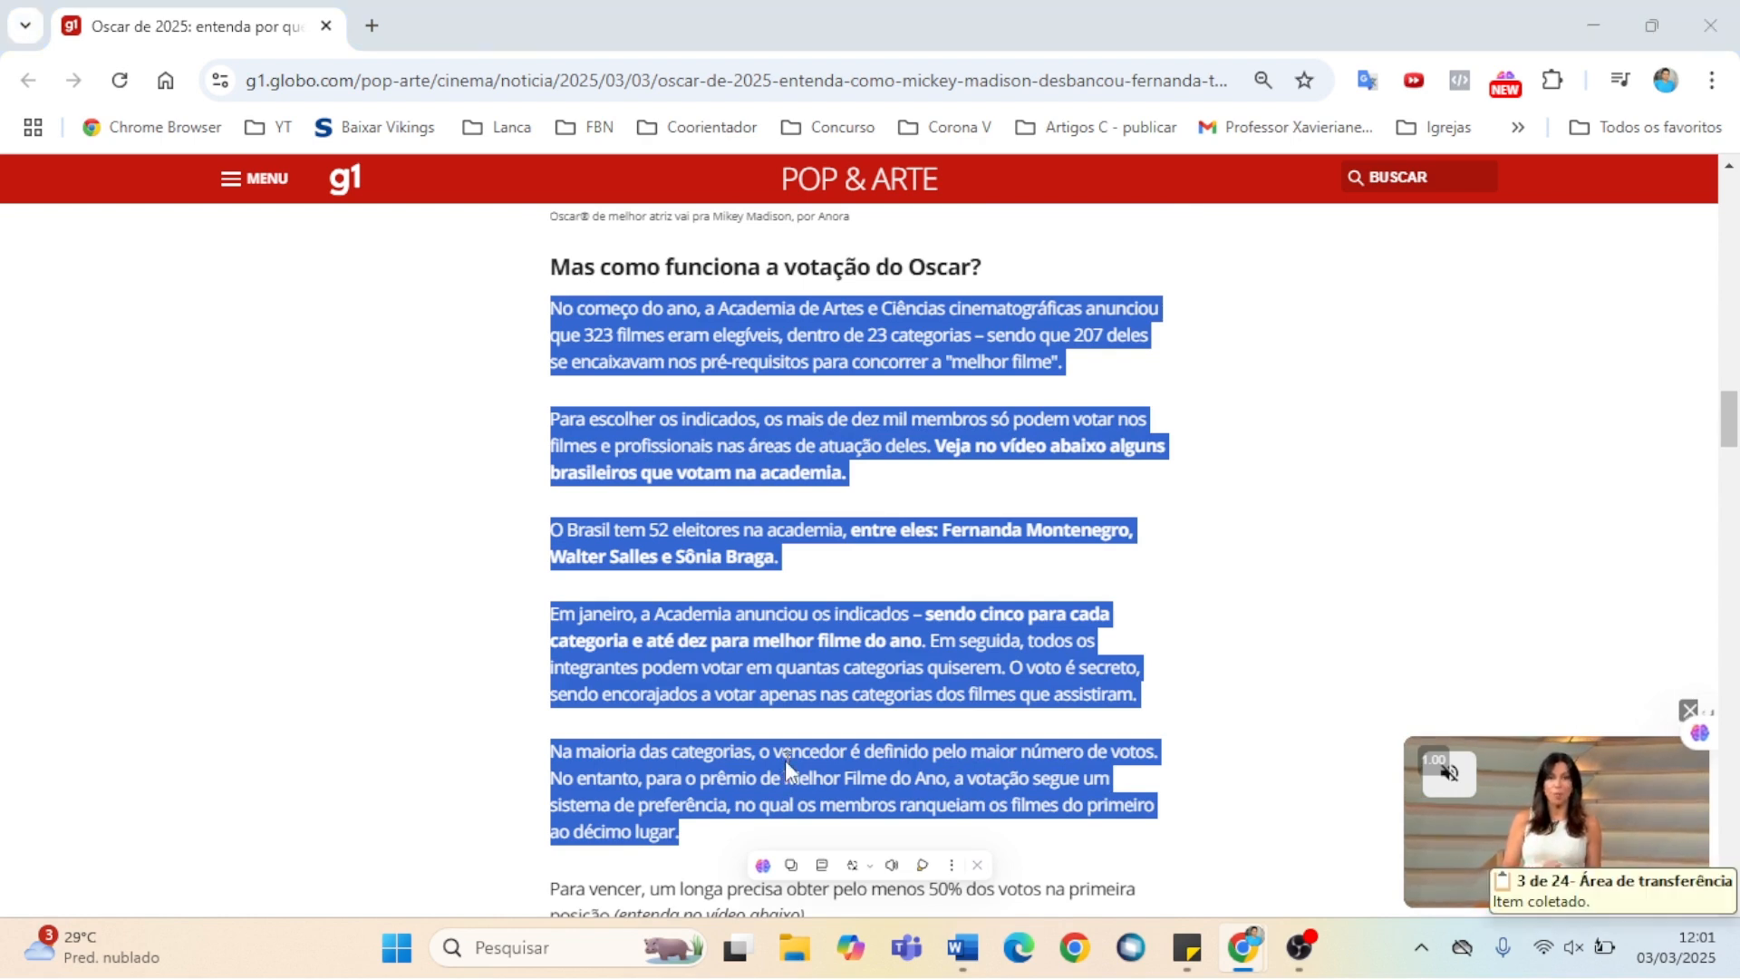
Return to Word and insert three blank lines above the document's first paragraph, leaving the cursor on the first line.
{"action": "key", "text": "alt+Tab"}
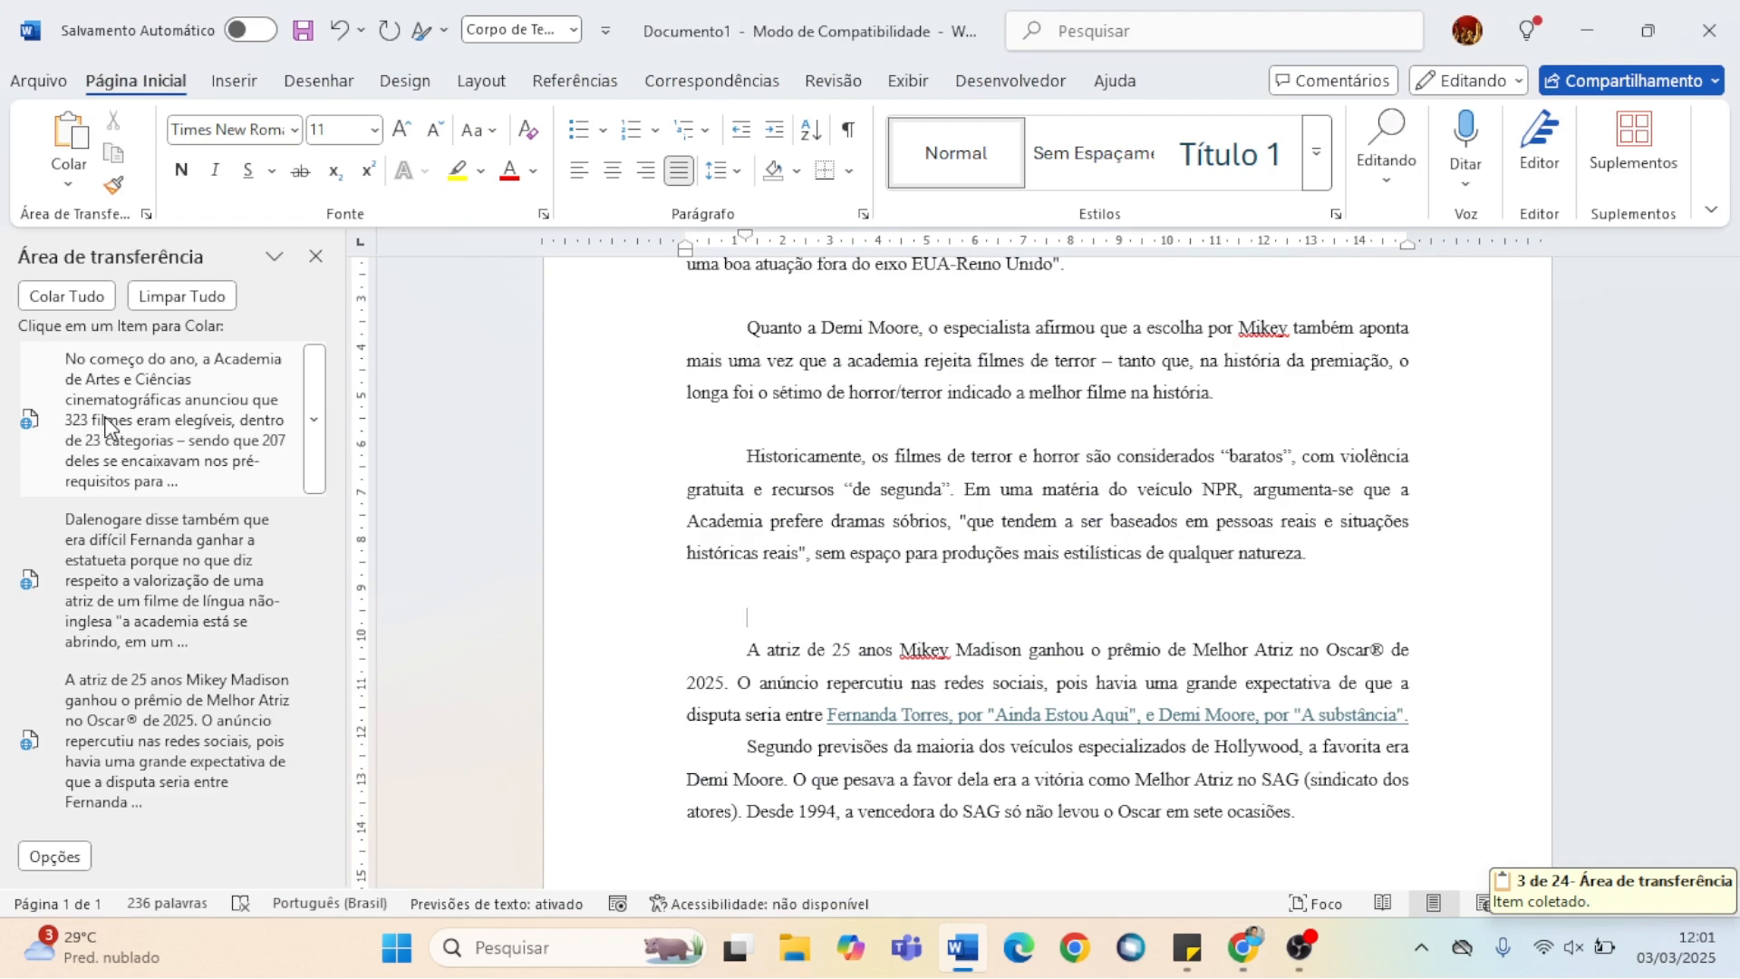
{"action": "scroll", "coordinate": [1224, 703], "scroll_direction": "down", "scroll_amount": 3}
{"action": "left_click", "coordinate": [1419, 657]}
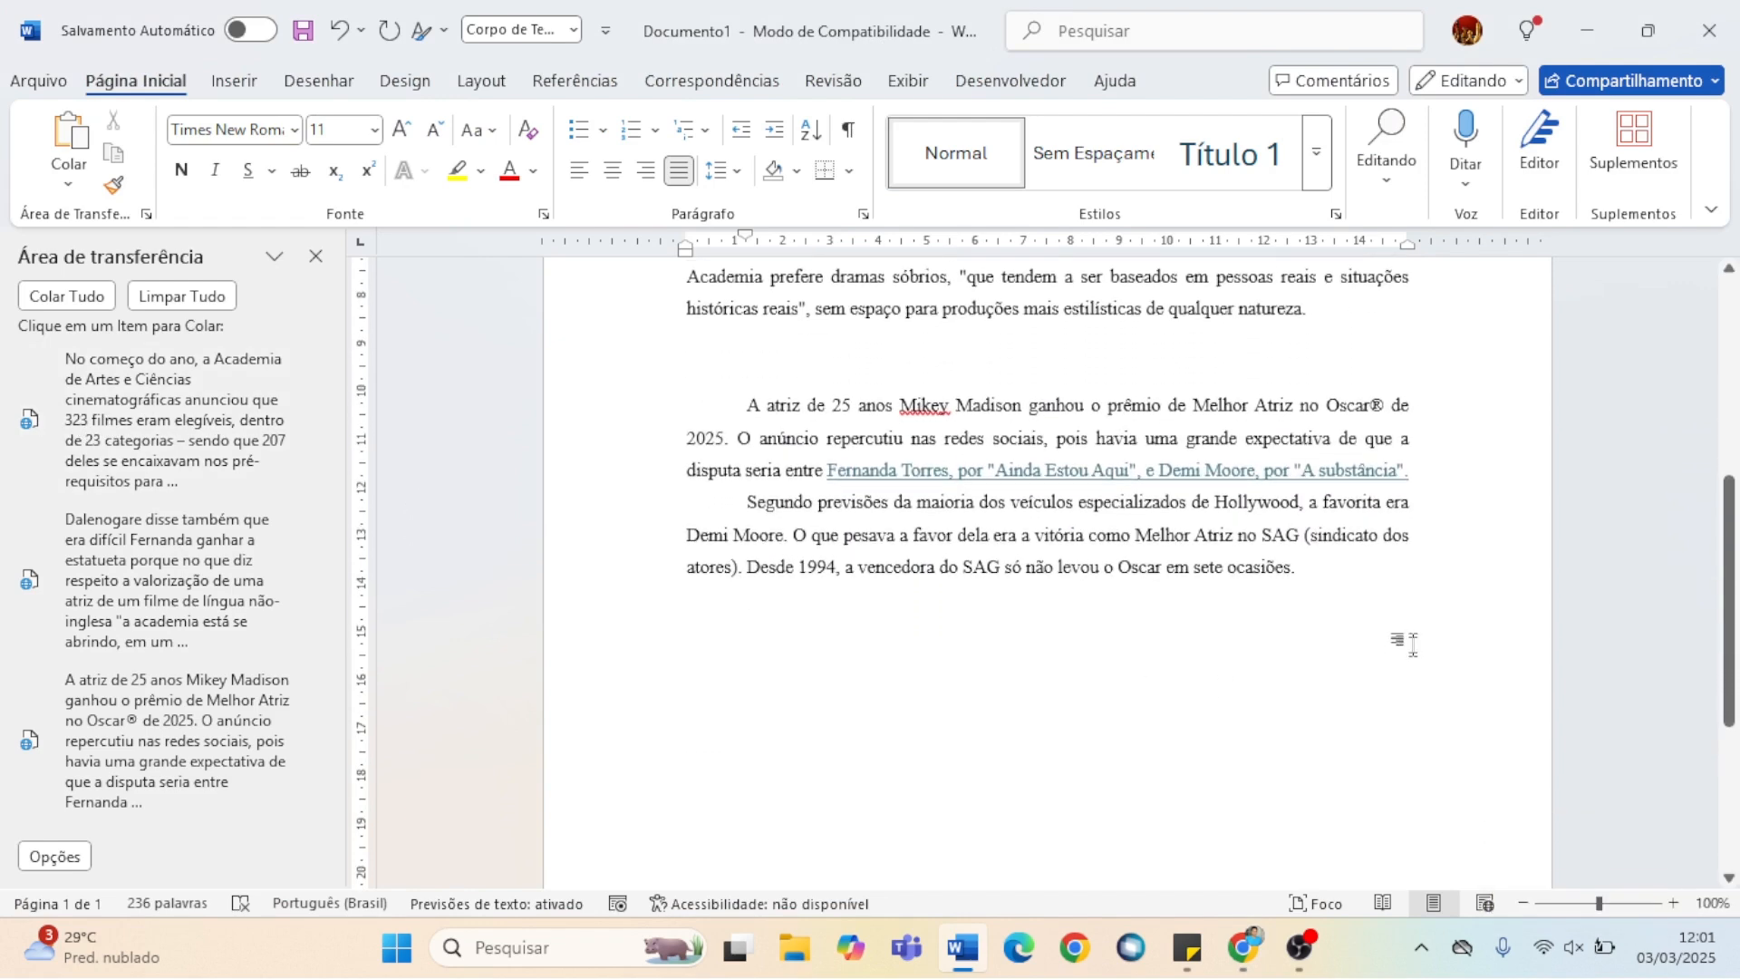
{"action": "scroll", "coordinate": [843, 459], "scroll_direction": "up", "scroll_amount": 6}
{"action": "left_click", "coordinate": [732, 408]}
{"action": "key", "text": "Return"}
{"action": "key", "text": "Return"}
{"action": "key", "text": "Return"}
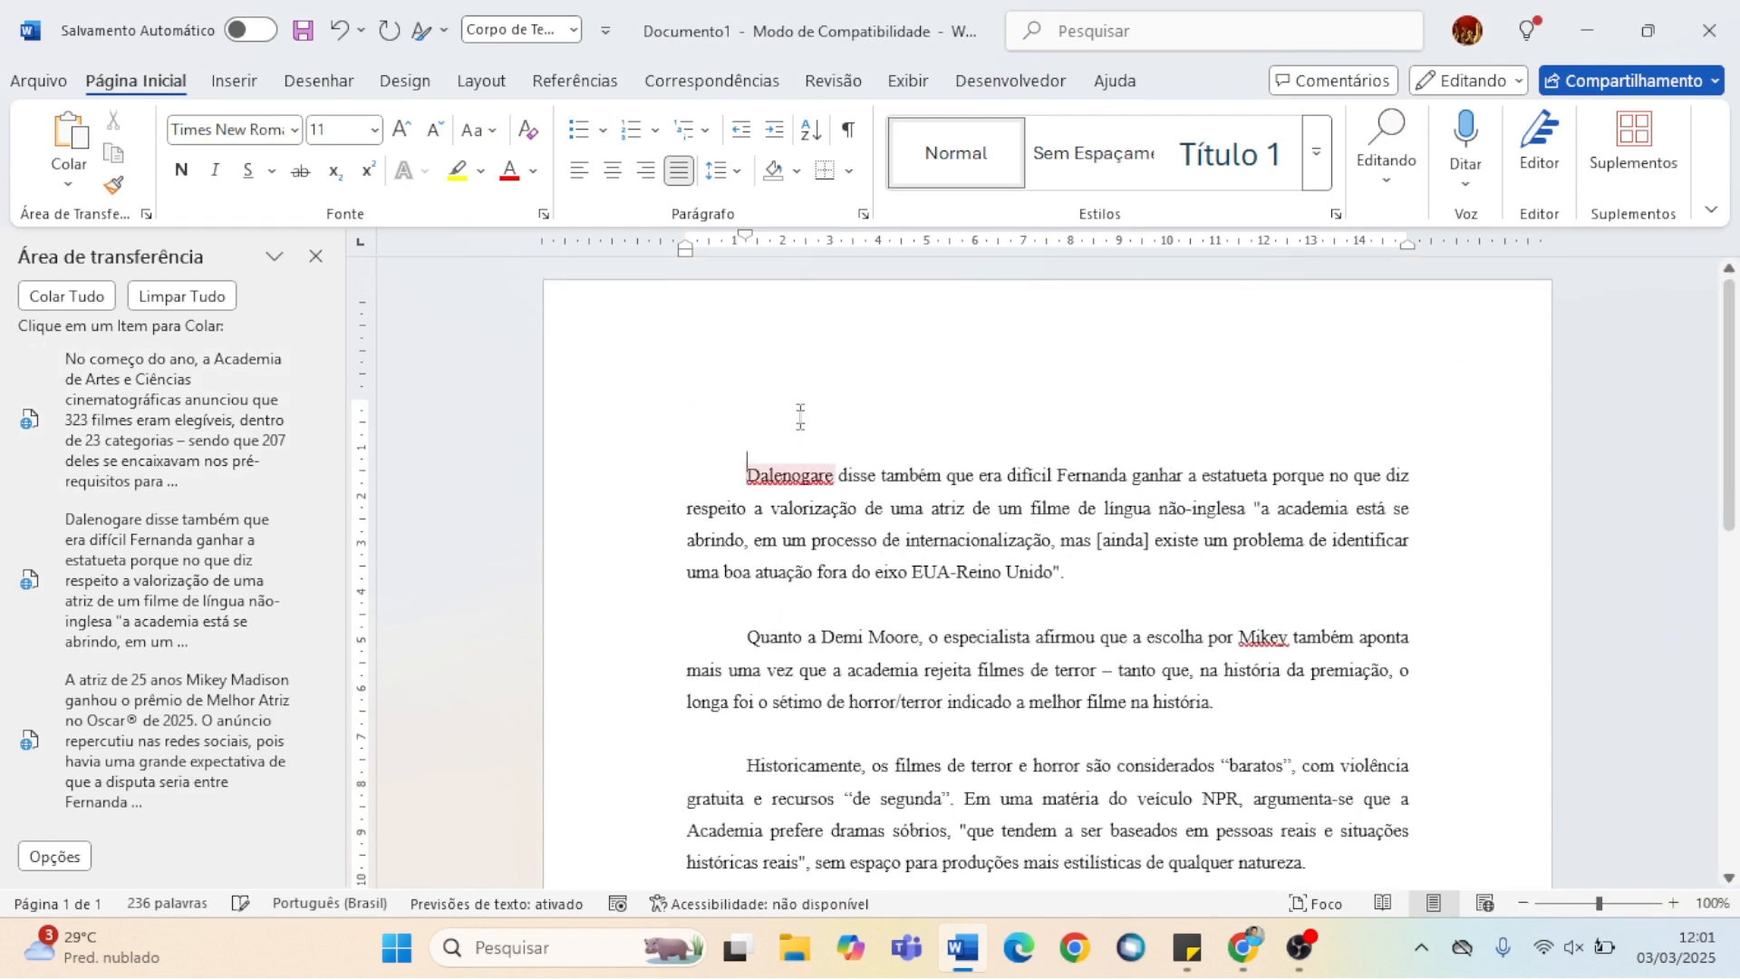
{"action": "left_click", "coordinate": [816, 380]}
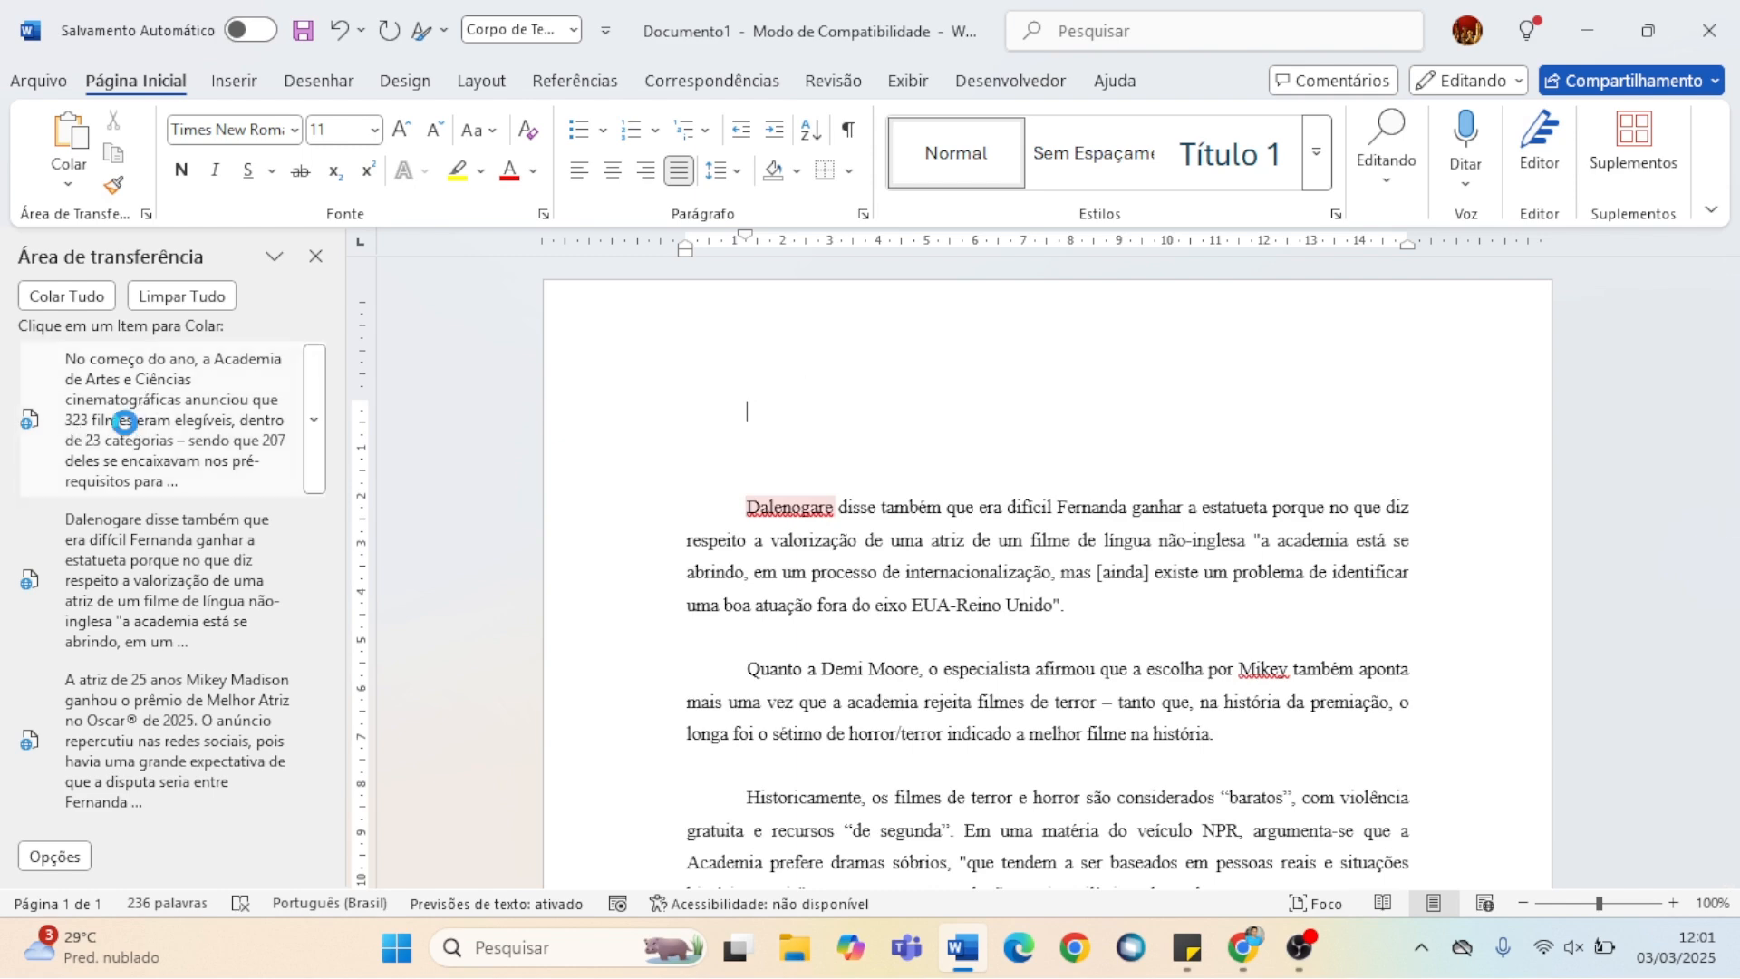
Paste the clipboard history item beginning "No começo do ano" at the document's start, using Manter Somente Texto.
{"action": "left_click", "coordinate": [125, 422]}
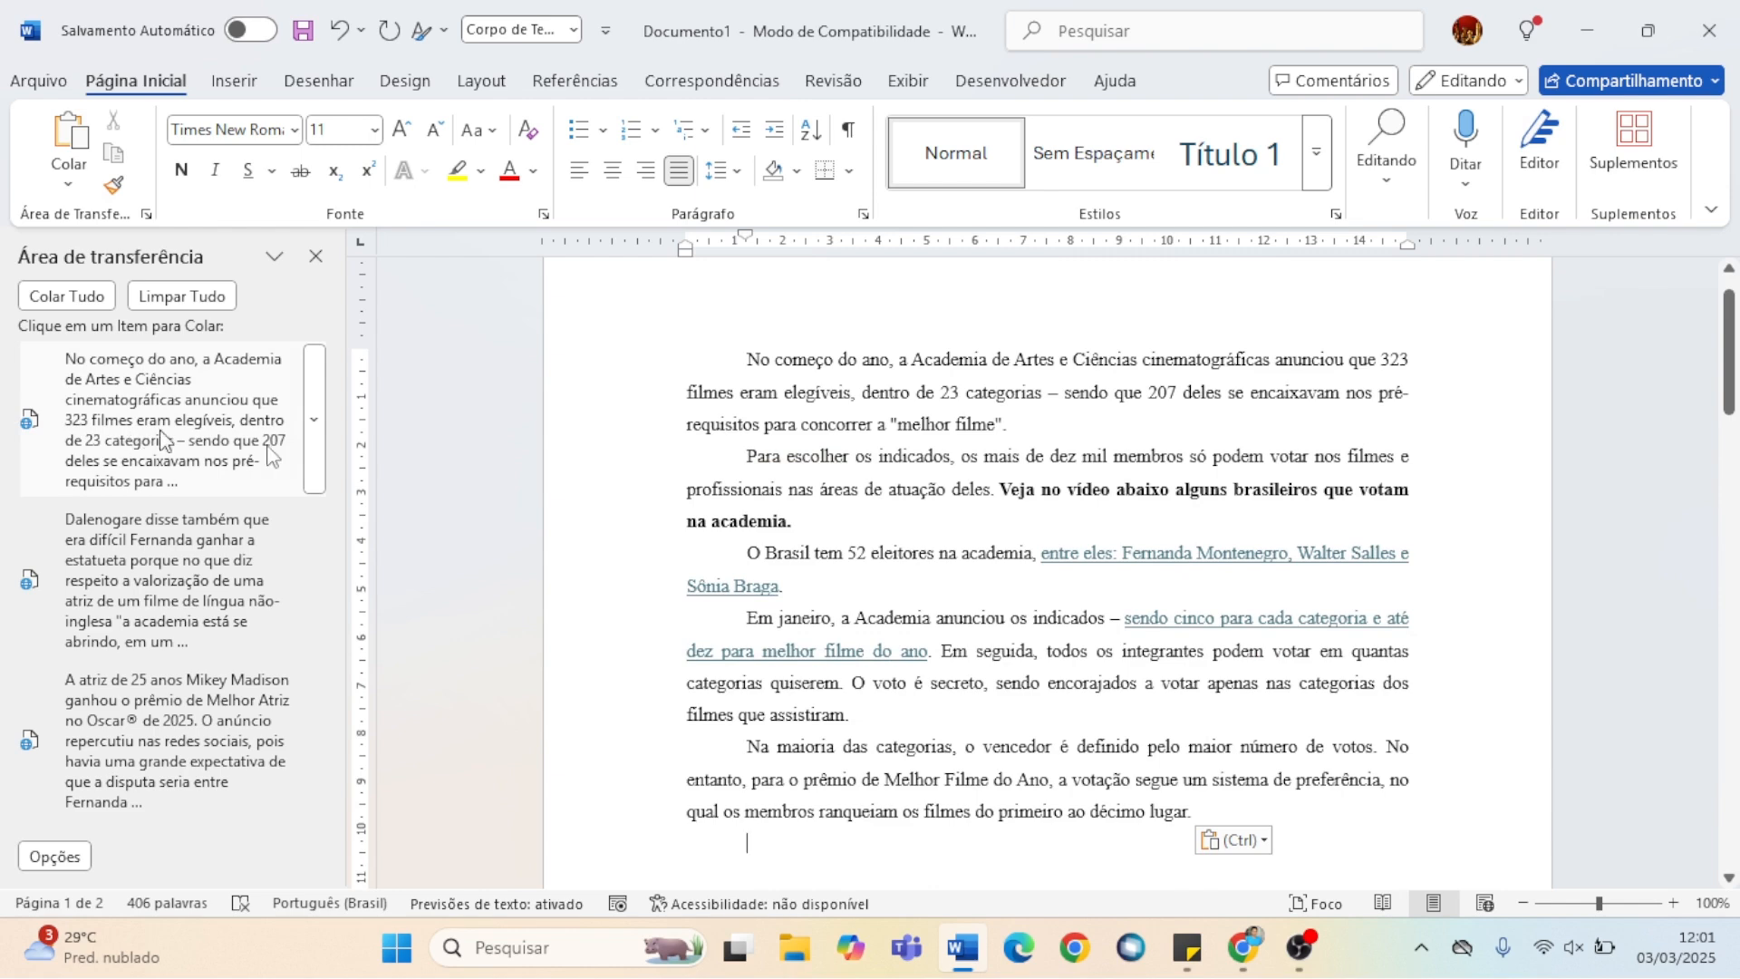
{"action": "left_click", "coordinate": [1262, 840]}
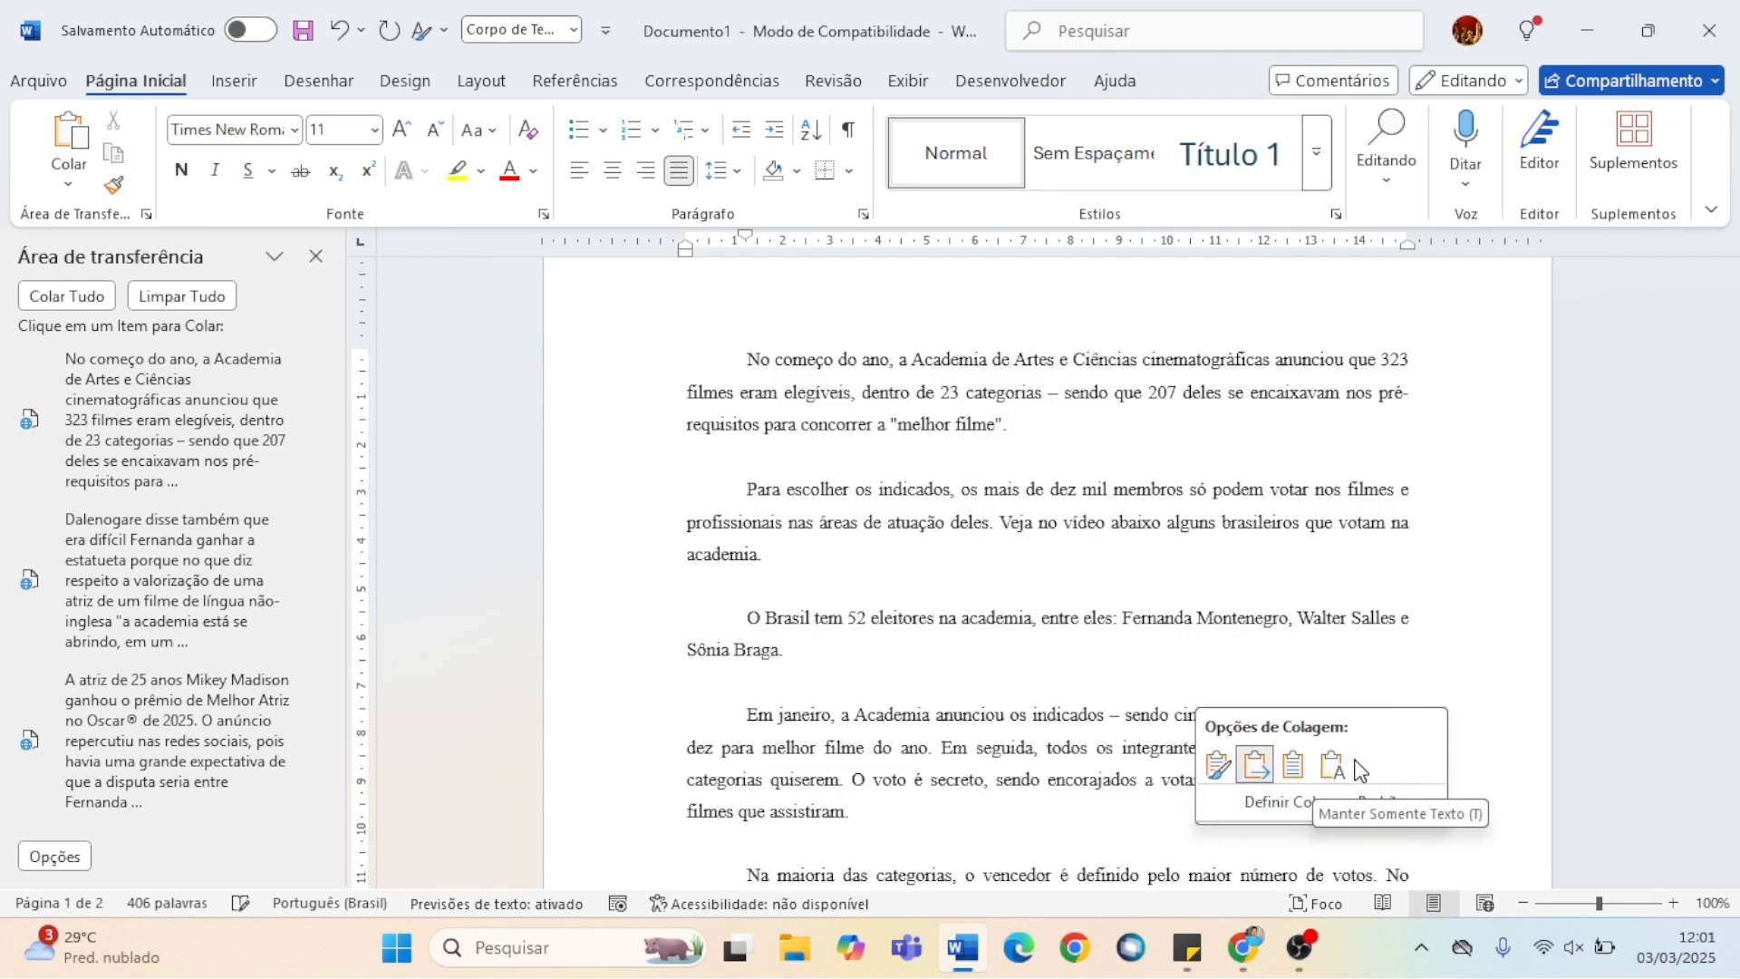
{"action": "left_click", "coordinate": [1330, 775]}
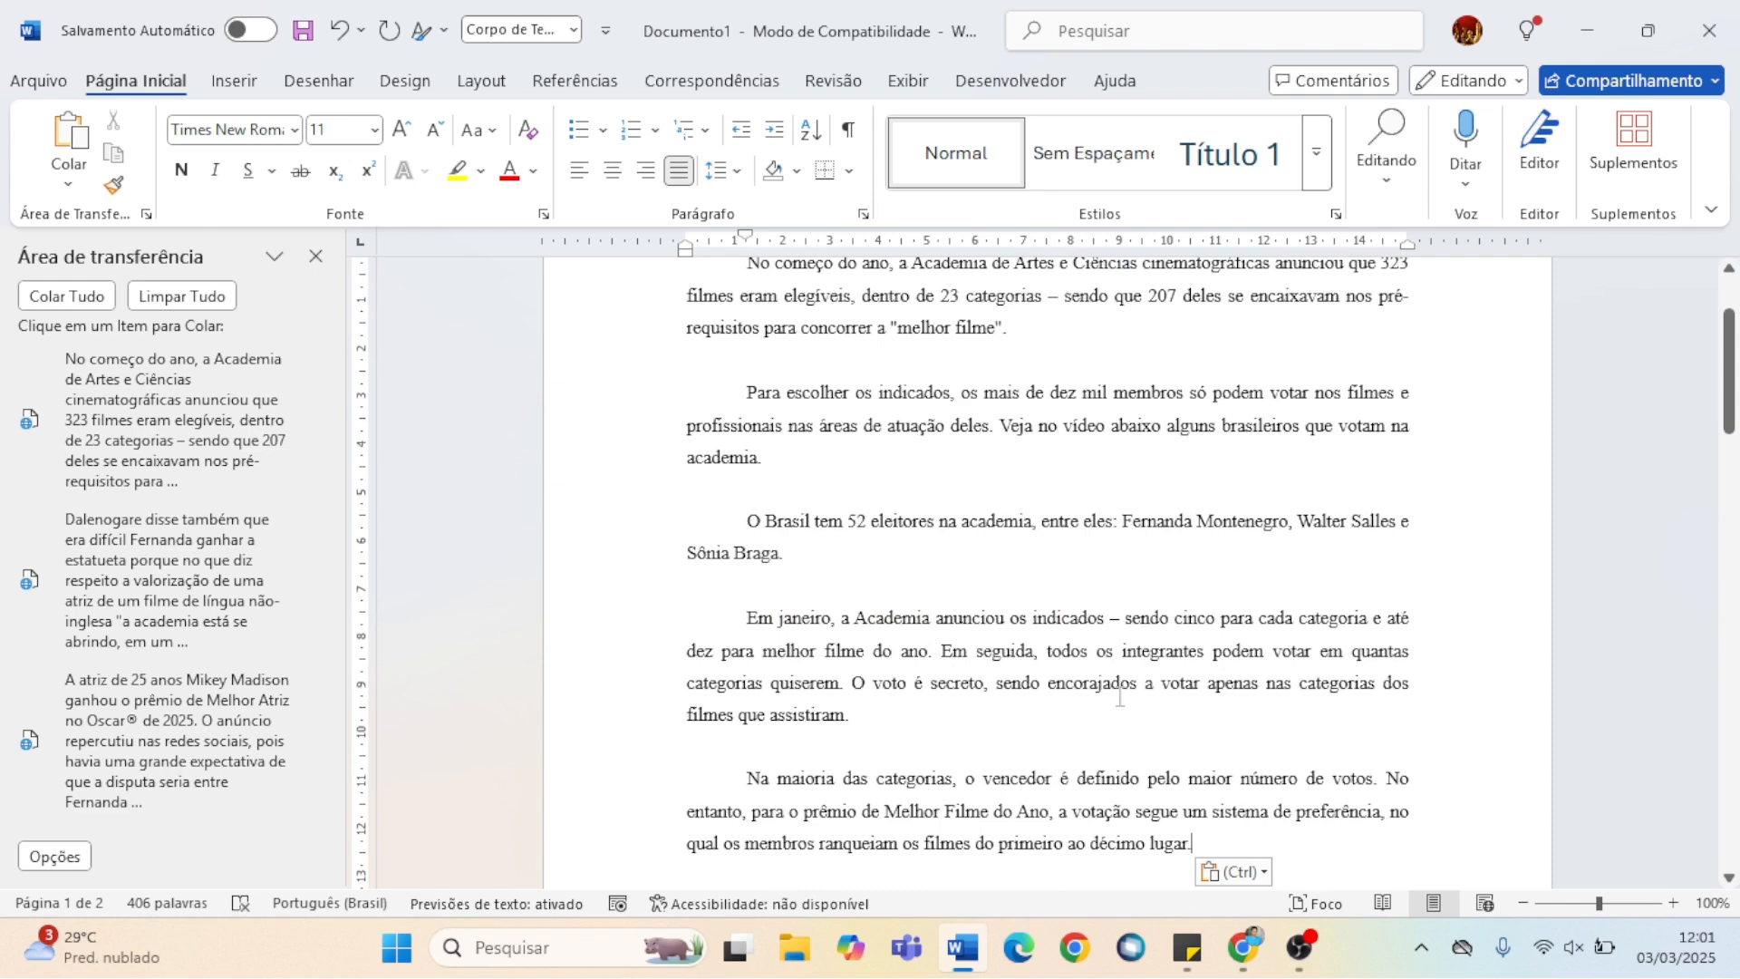
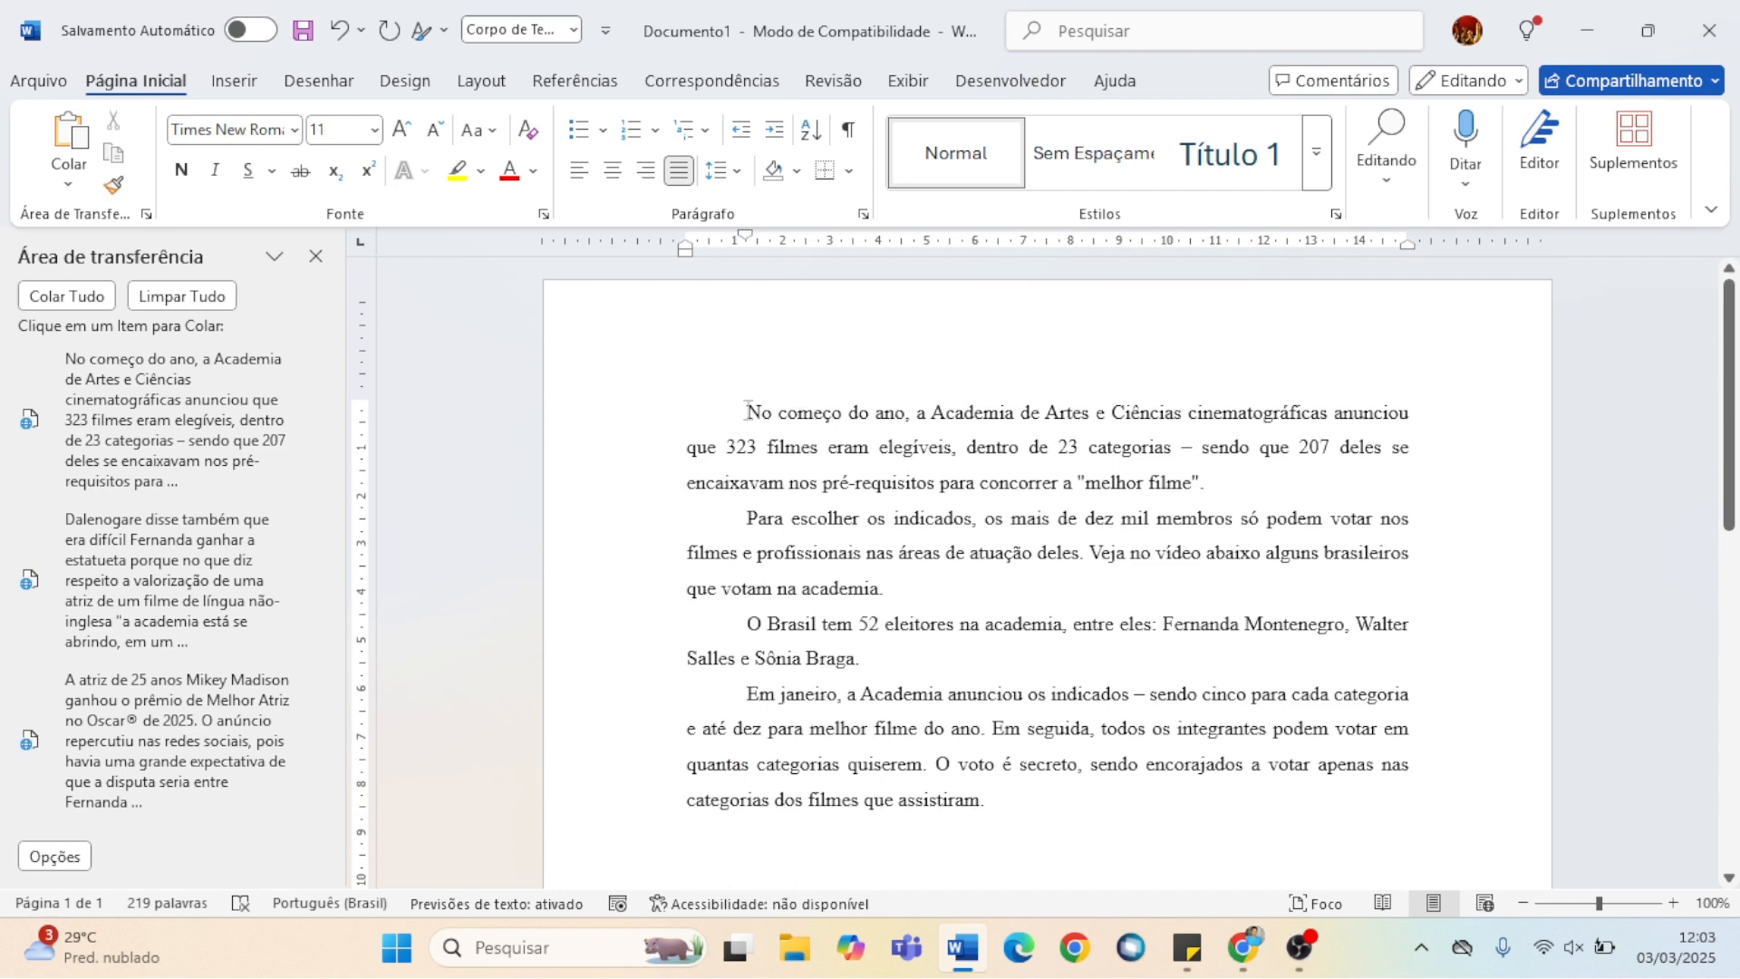
Check the line spacing of the four formatted paragraphs from "No começo do ano" to "que assistiram".
{"action": "left_click_drag", "start_coordinate": [747, 411], "coordinate": [996, 801]}
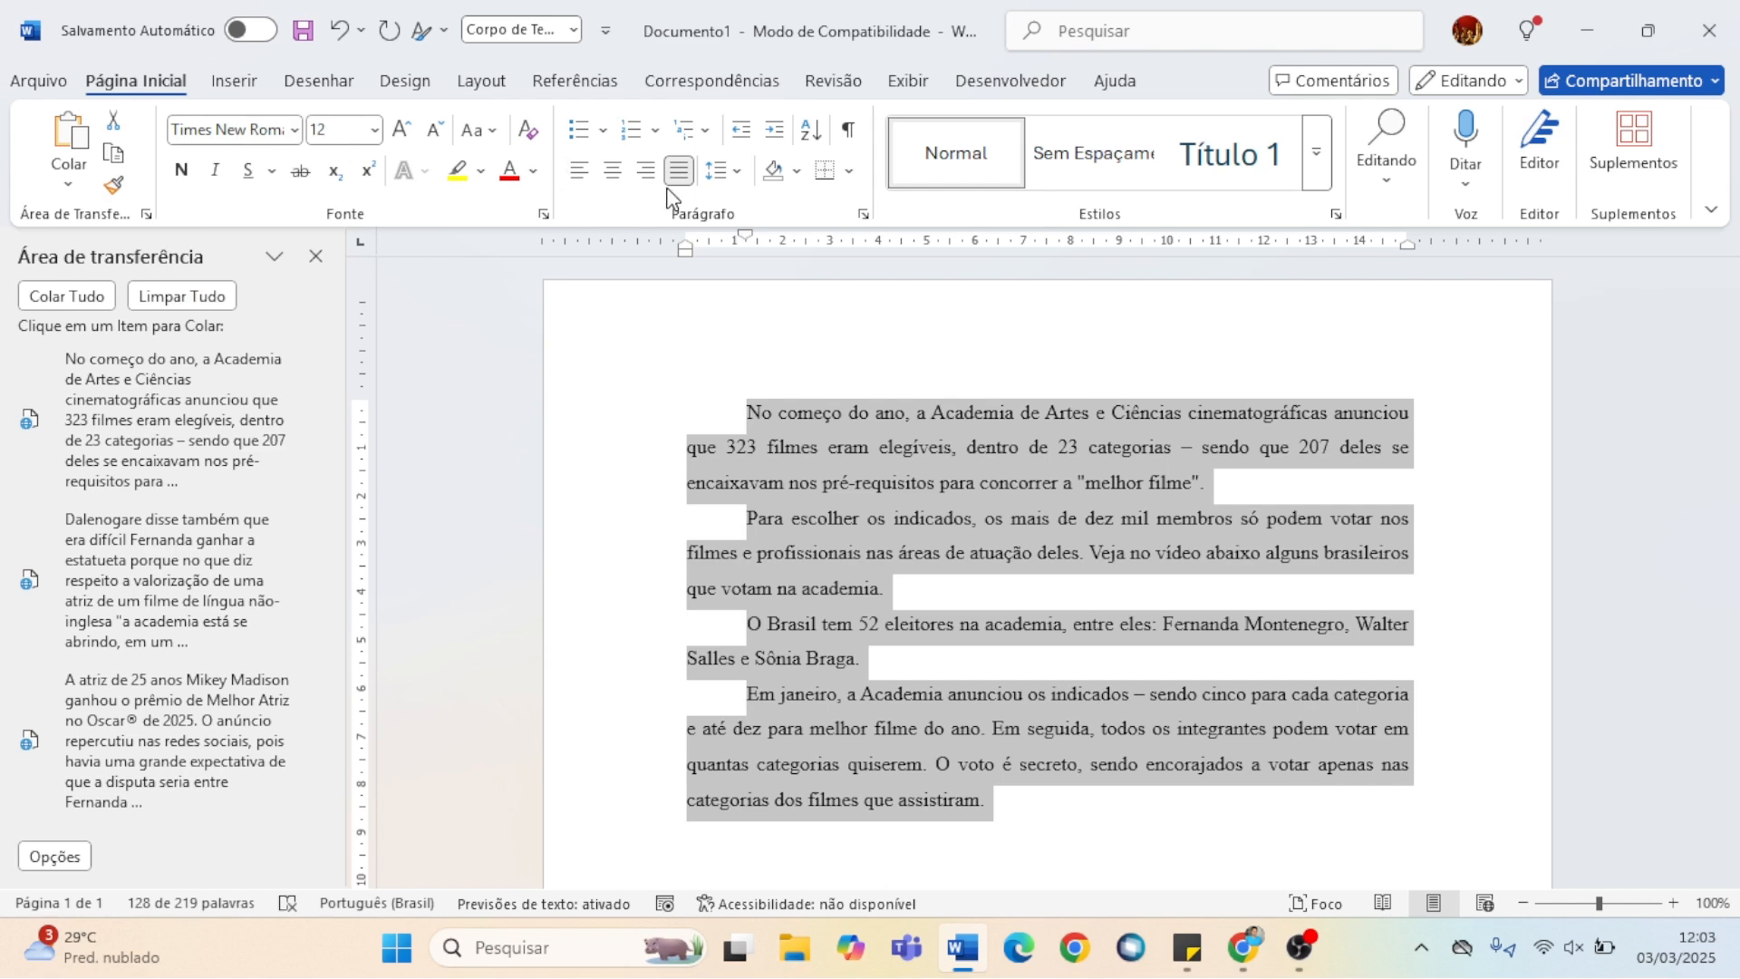
{"action": "left_click", "coordinate": [725, 172]}
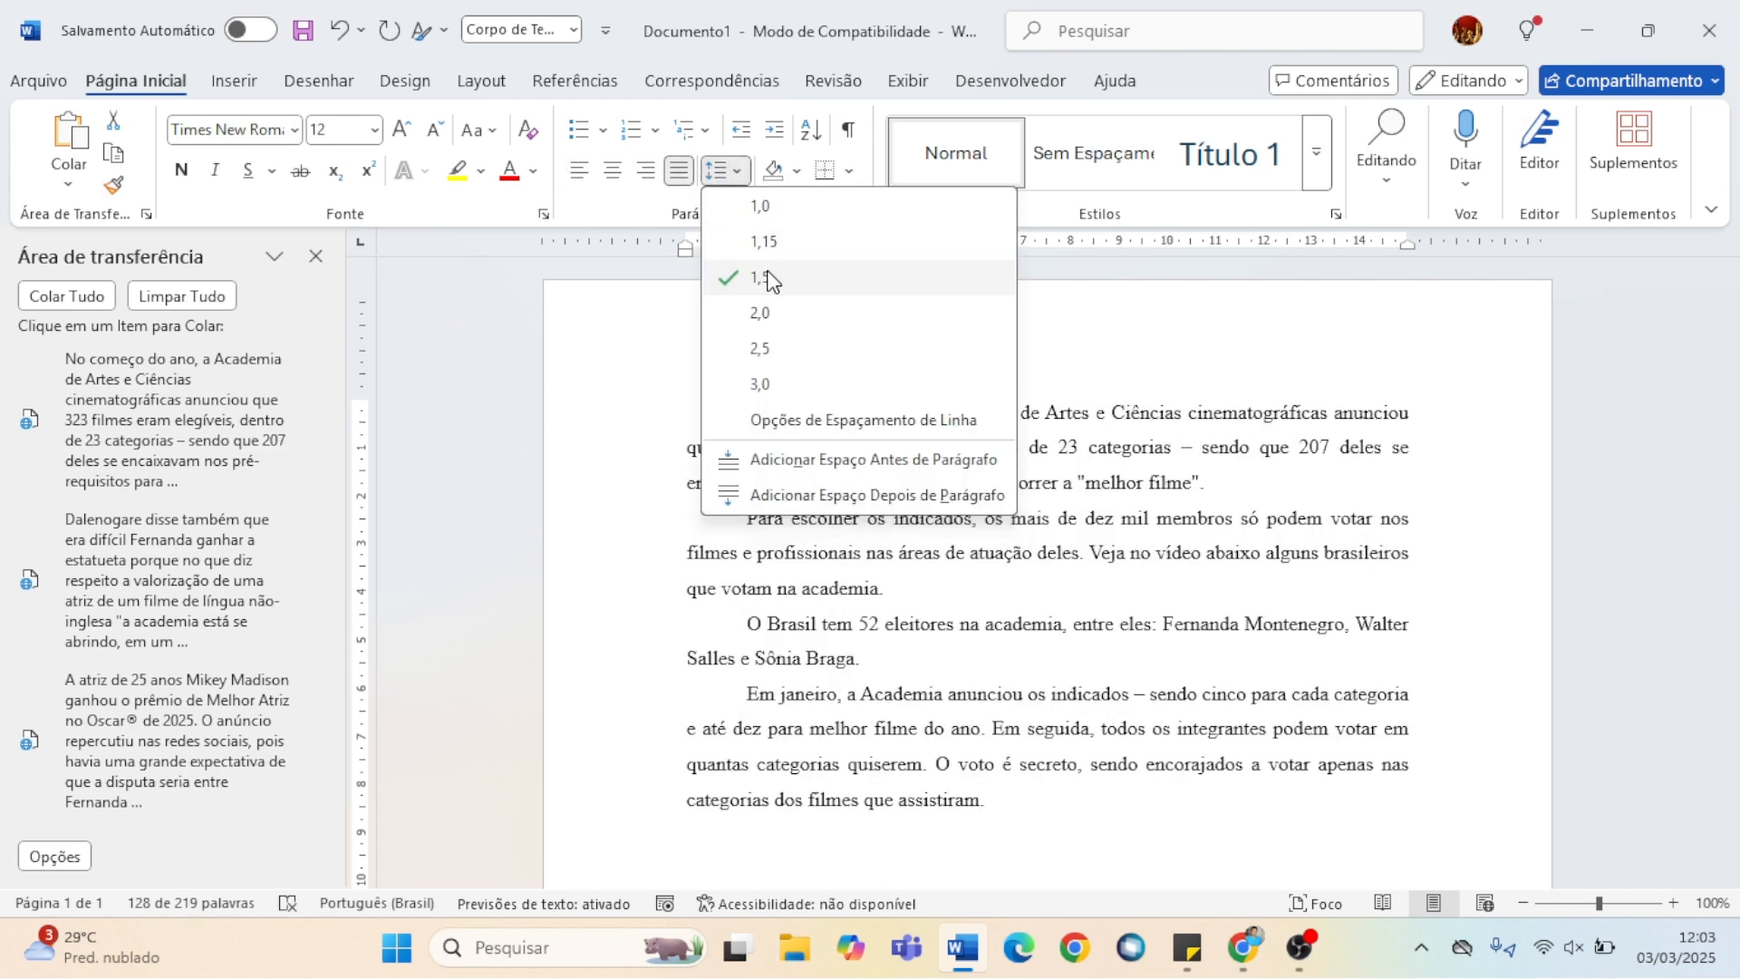
{"action": "left_click", "coordinate": [1042, 537]}
Select the two unformatted paragraphs starting with "A atriz de 25 anos" to examine their font, size and alignment.
{"action": "scroll", "coordinate": [1042, 537], "scroll_direction": "down", "scroll_amount": 7}
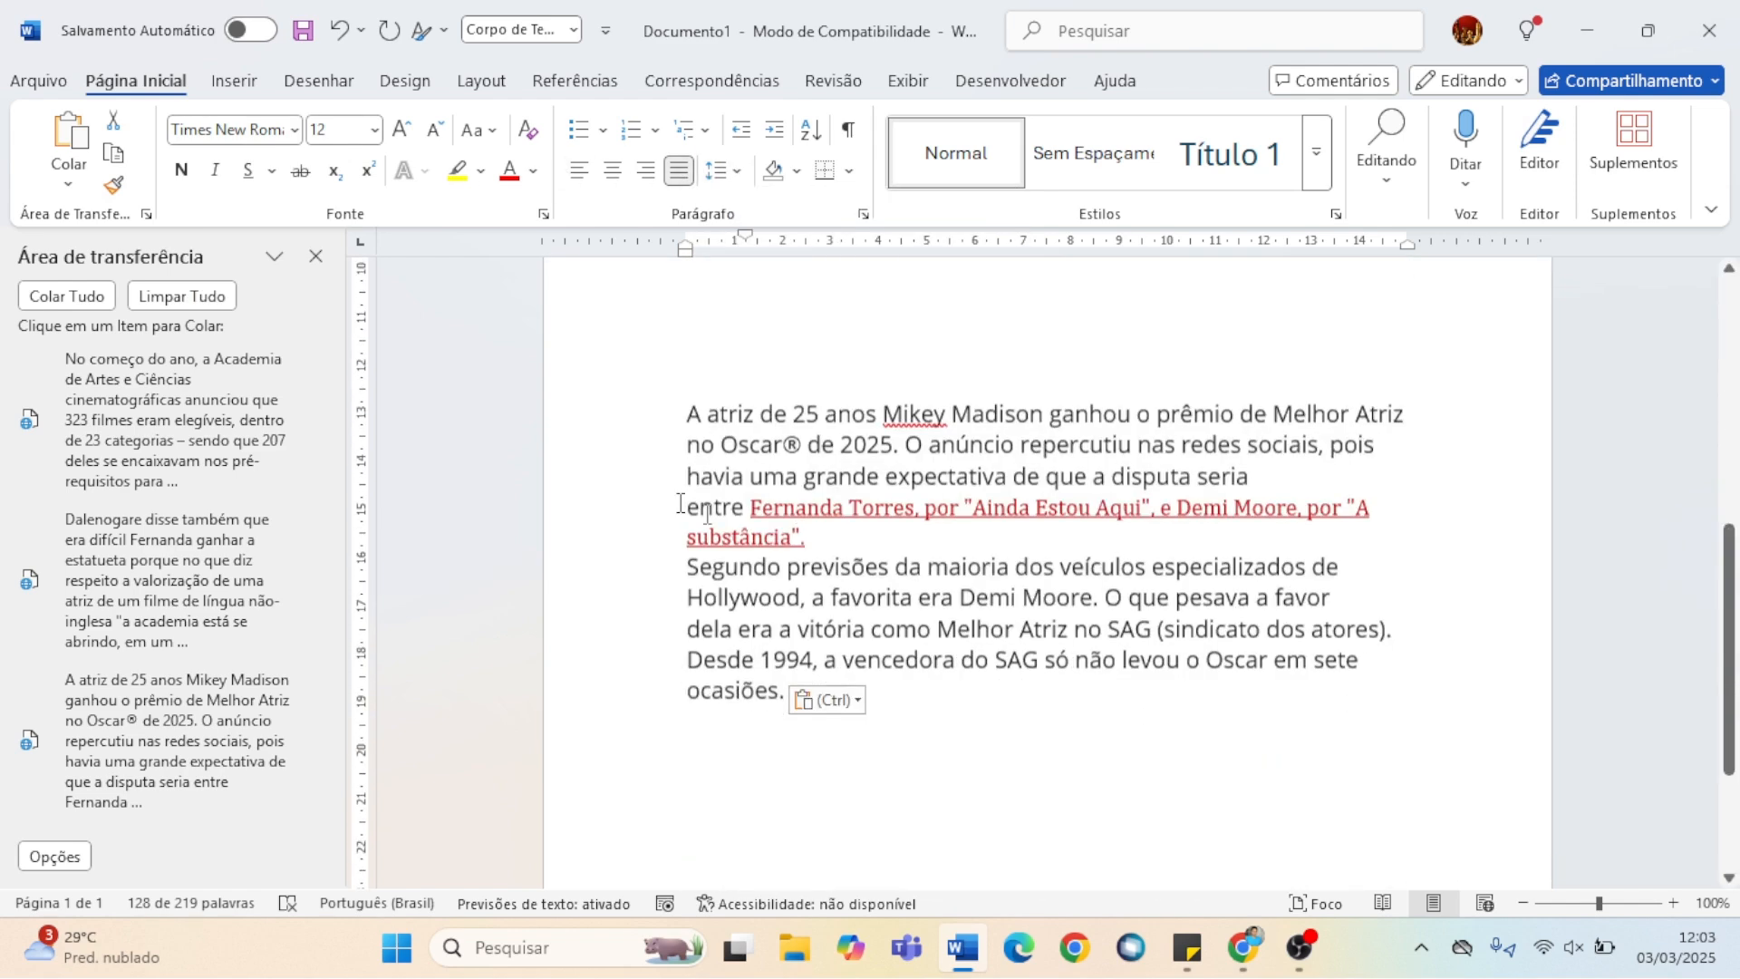
{"action": "left_click_drag", "start_coordinate": [685, 390], "coordinate": [815, 671]}
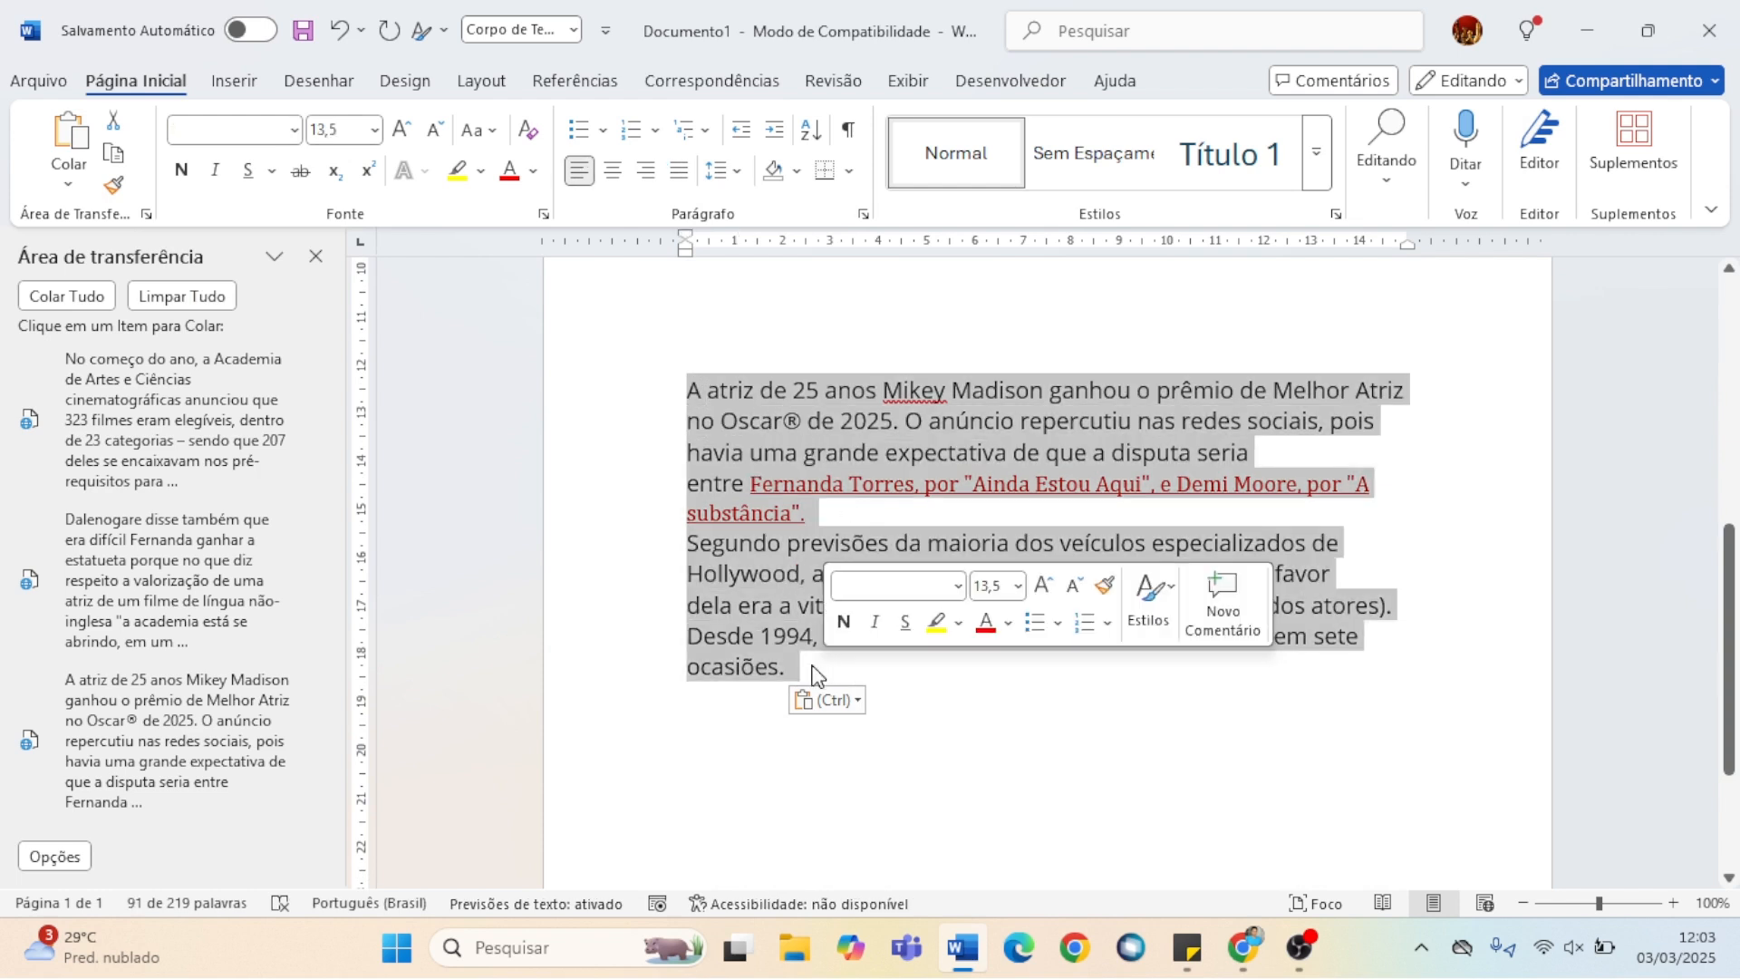
{"action": "left_click", "coordinate": [807, 392]}
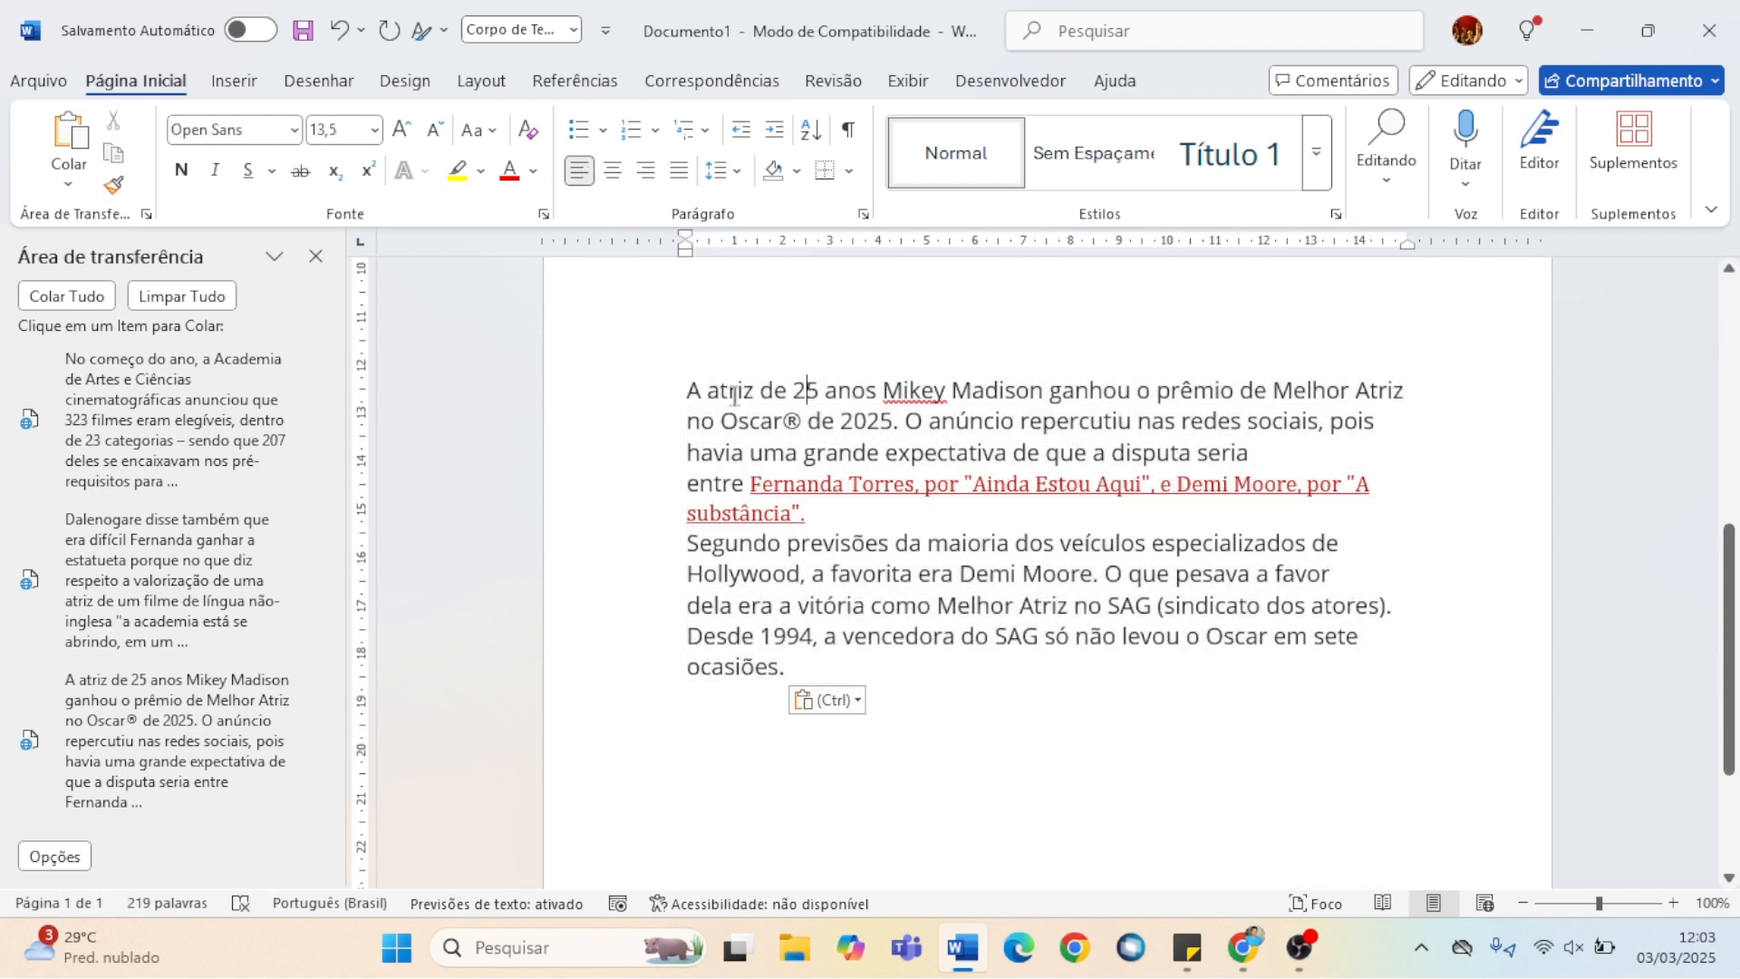
{"action": "left_click_drag", "start_coordinate": [679, 391], "coordinate": [810, 668]}
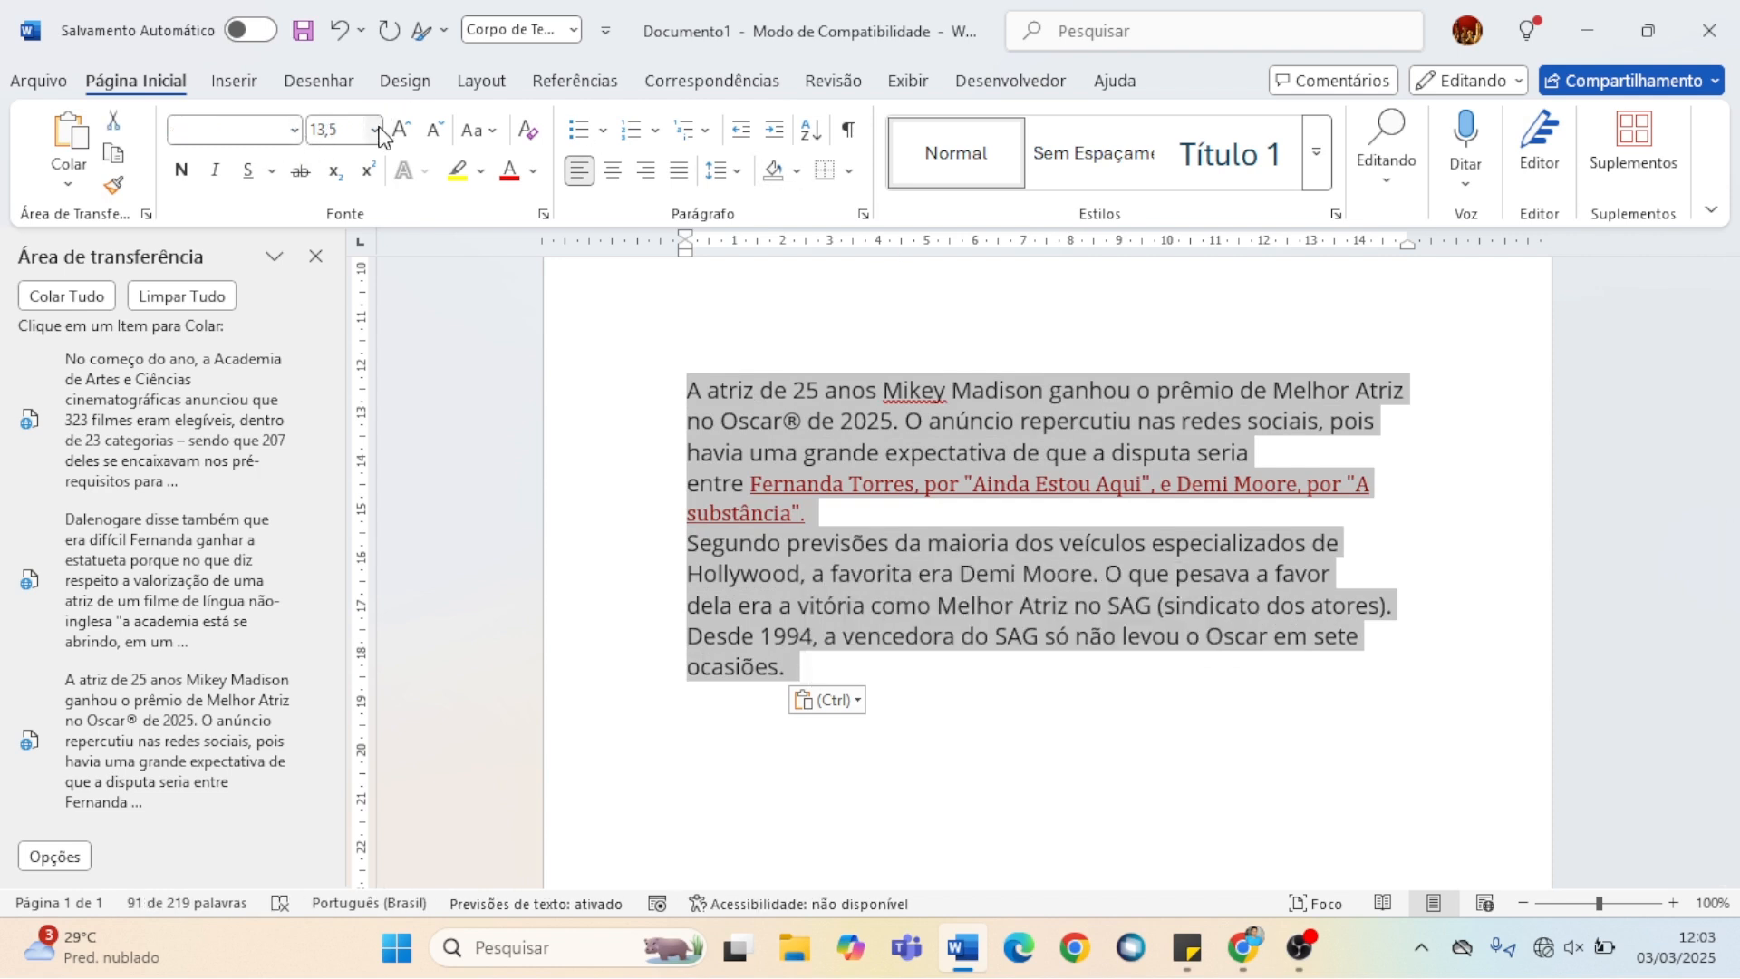
Copy the "No começo do ano" paragraph's formatting with Format Painter onto the two unformatted paragraphs starting with "A atriz de 25 anos".
{"action": "scroll", "coordinate": [909, 494], "scroll_direction": "up", "scroll_amount": 5}
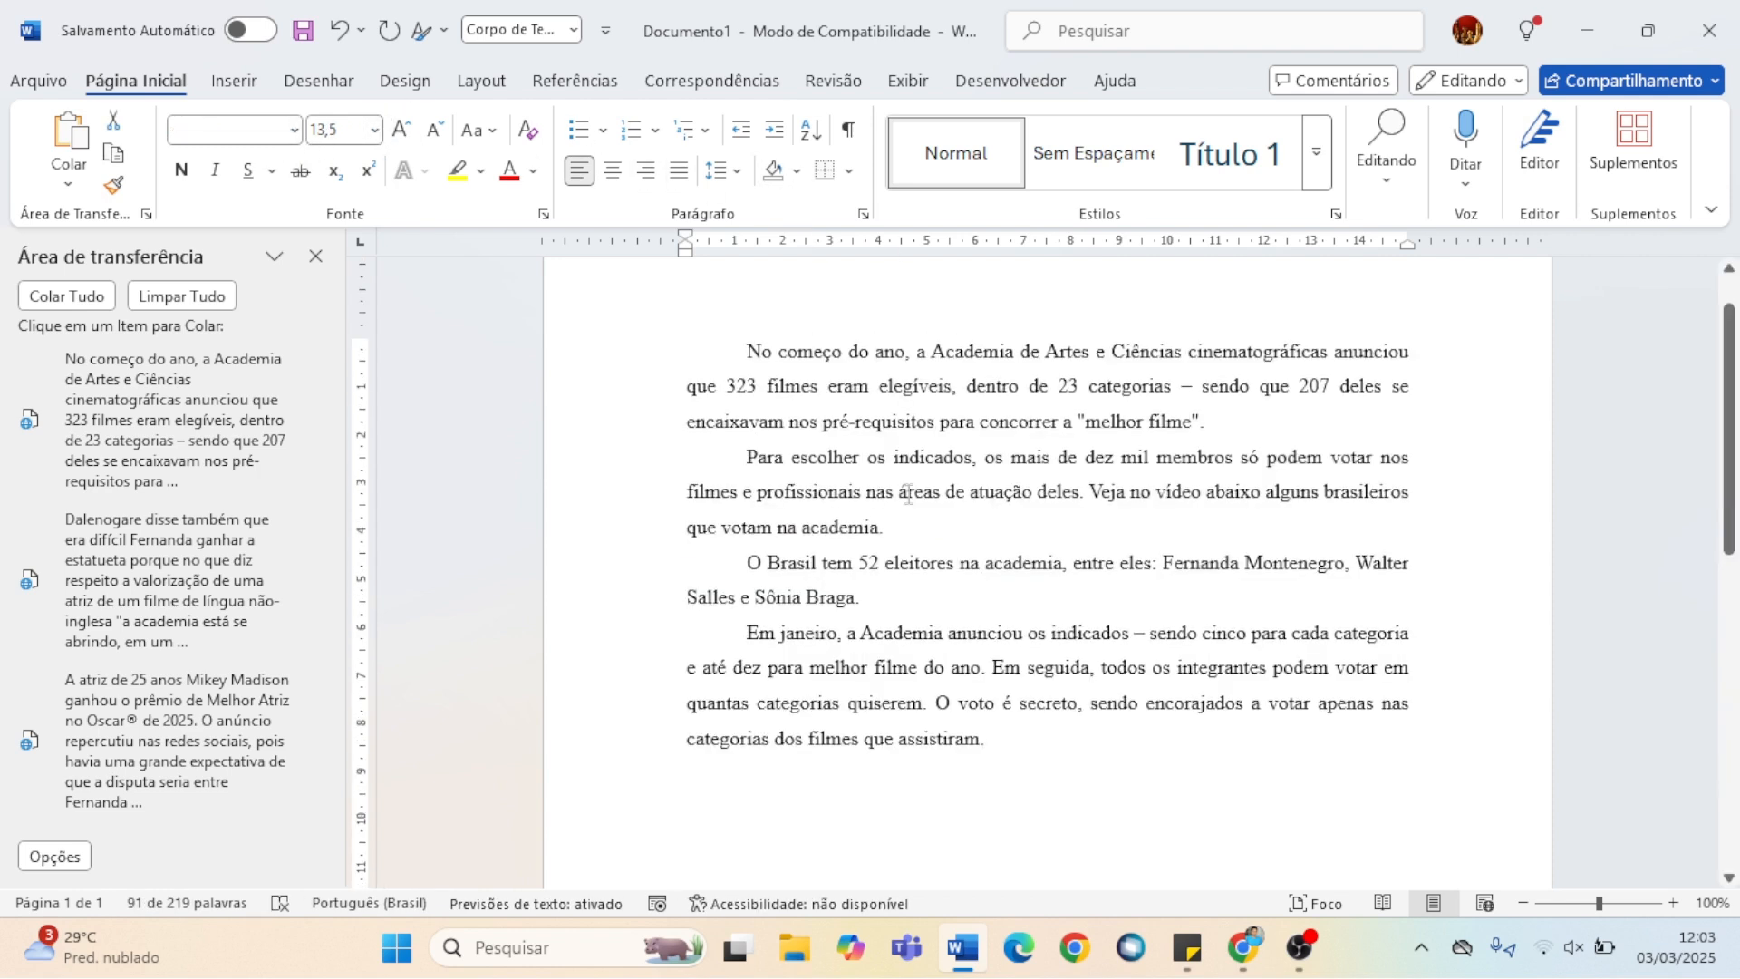
{"action": "left_click", "coordinate": [791, 459]}
{"action": "left_click_drag", "start_coordinate": [741, 349], "coordinate": [1210, 430]}
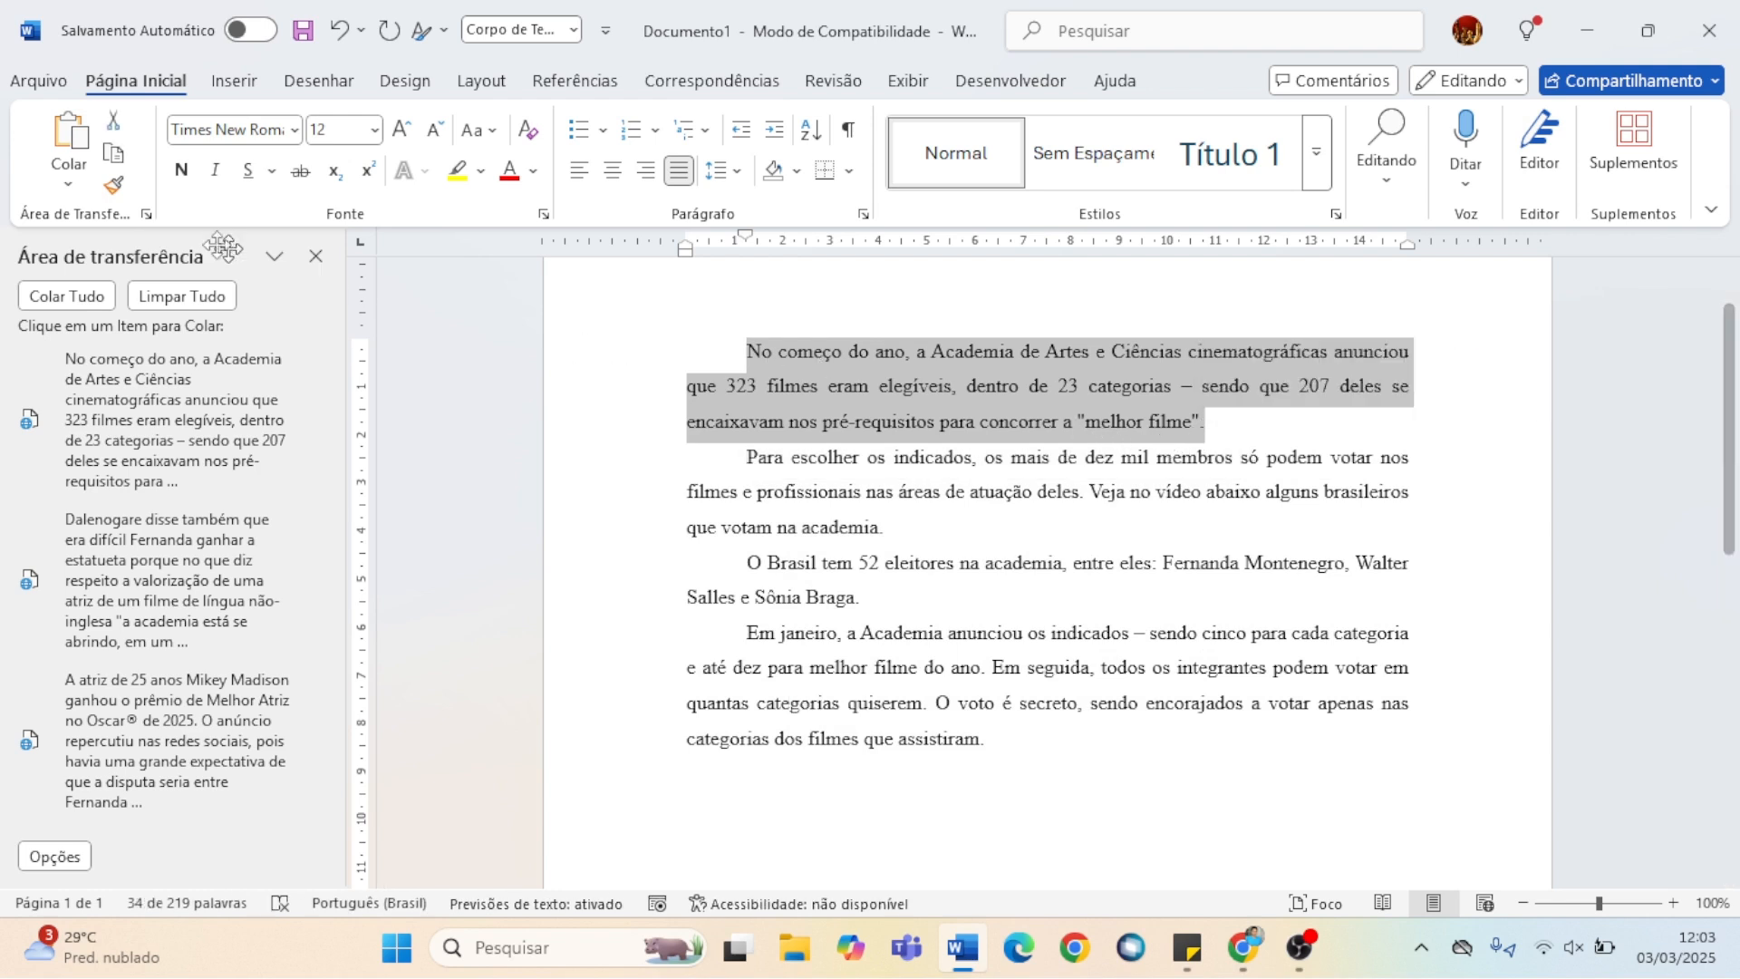
{"action": "left_click", "coordinate": [110, 199]}
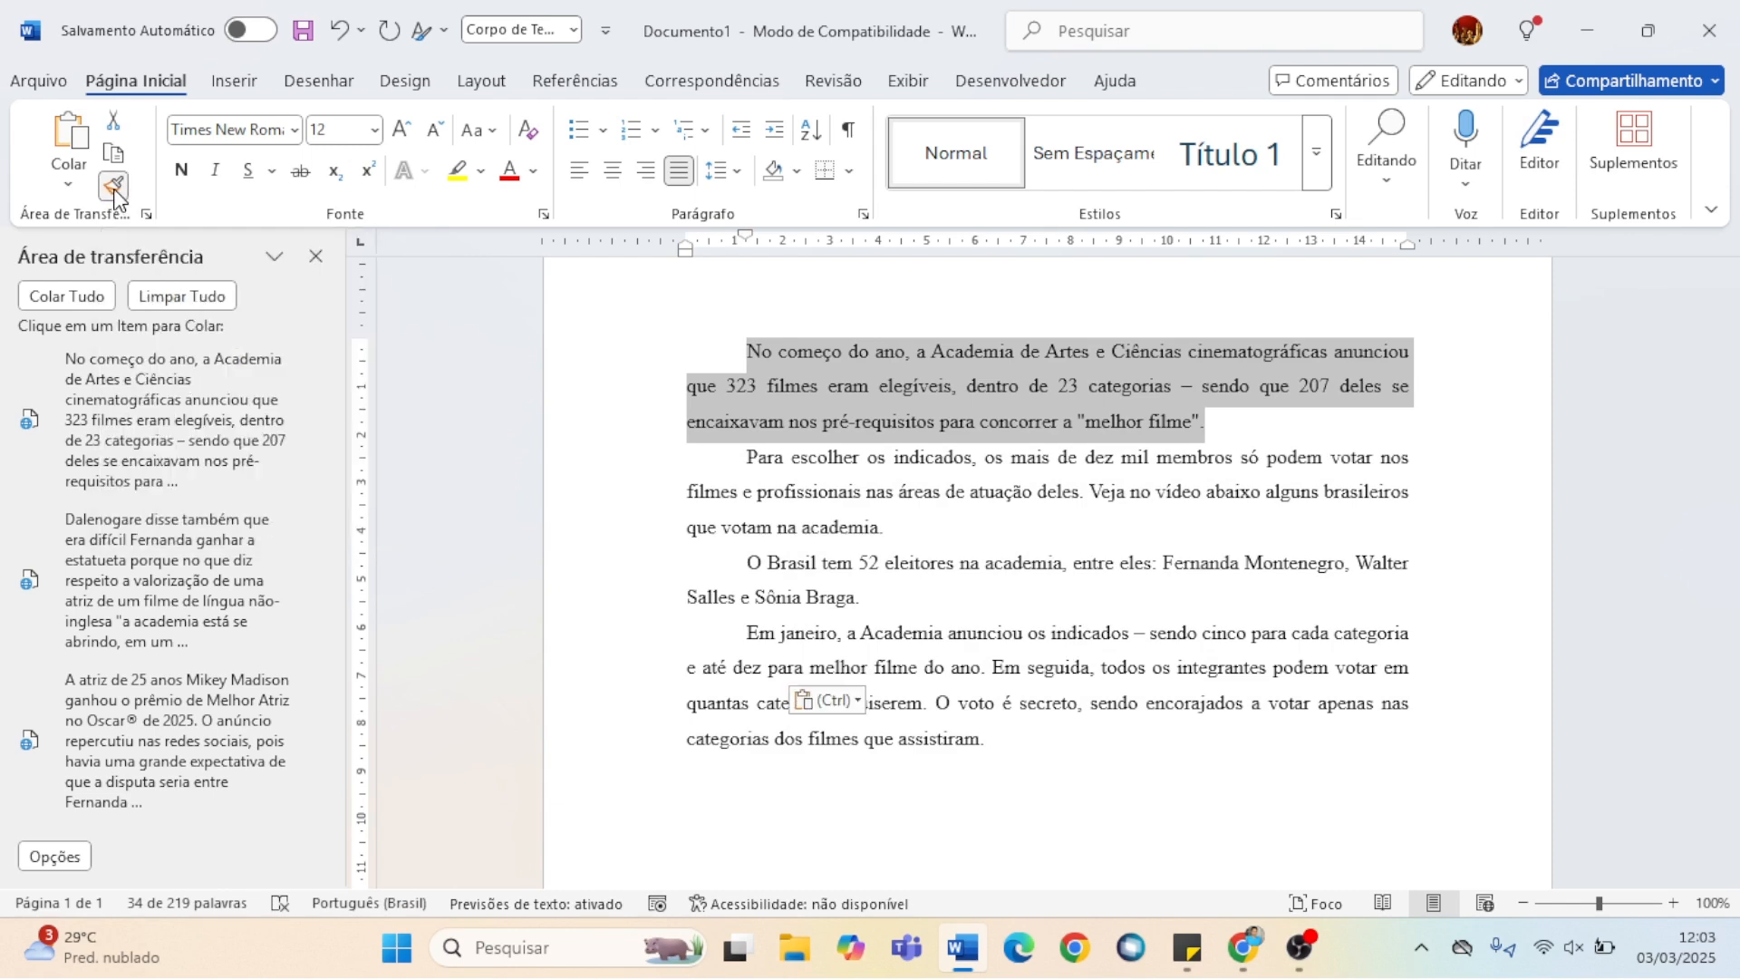
{"action": "scroll", "coordinate": [785, 415], "scroll_direction": "down", "scroll_amount": 1}
{"action": "scroll", "coordinate": [785, 415], "scroll_direction": "down", "scroll_amount": 5}
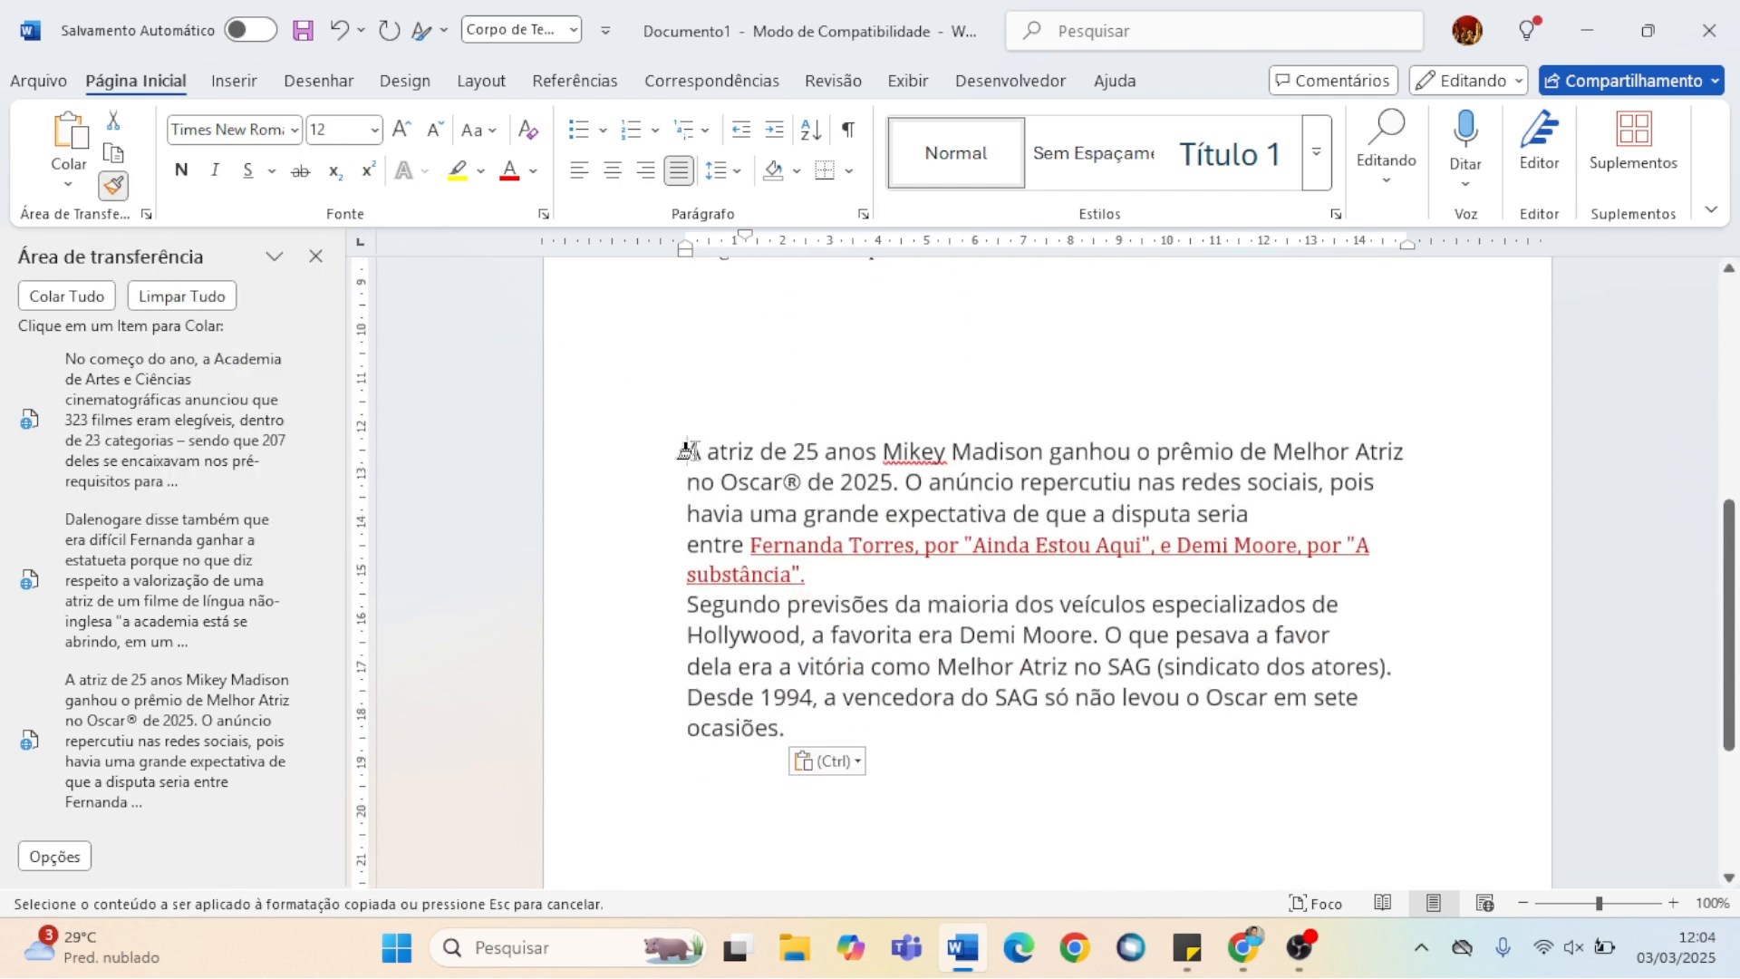
{"action": "mouse_move", "coordinate": [683, 451]}
{"action": "left_mouse_down"}
{"action": "mouse_move", "coordinate": [770, 543]}
{"action": "mouse_move", "coordinate": [811, 732]}
{"action": "left_mouse_up"}
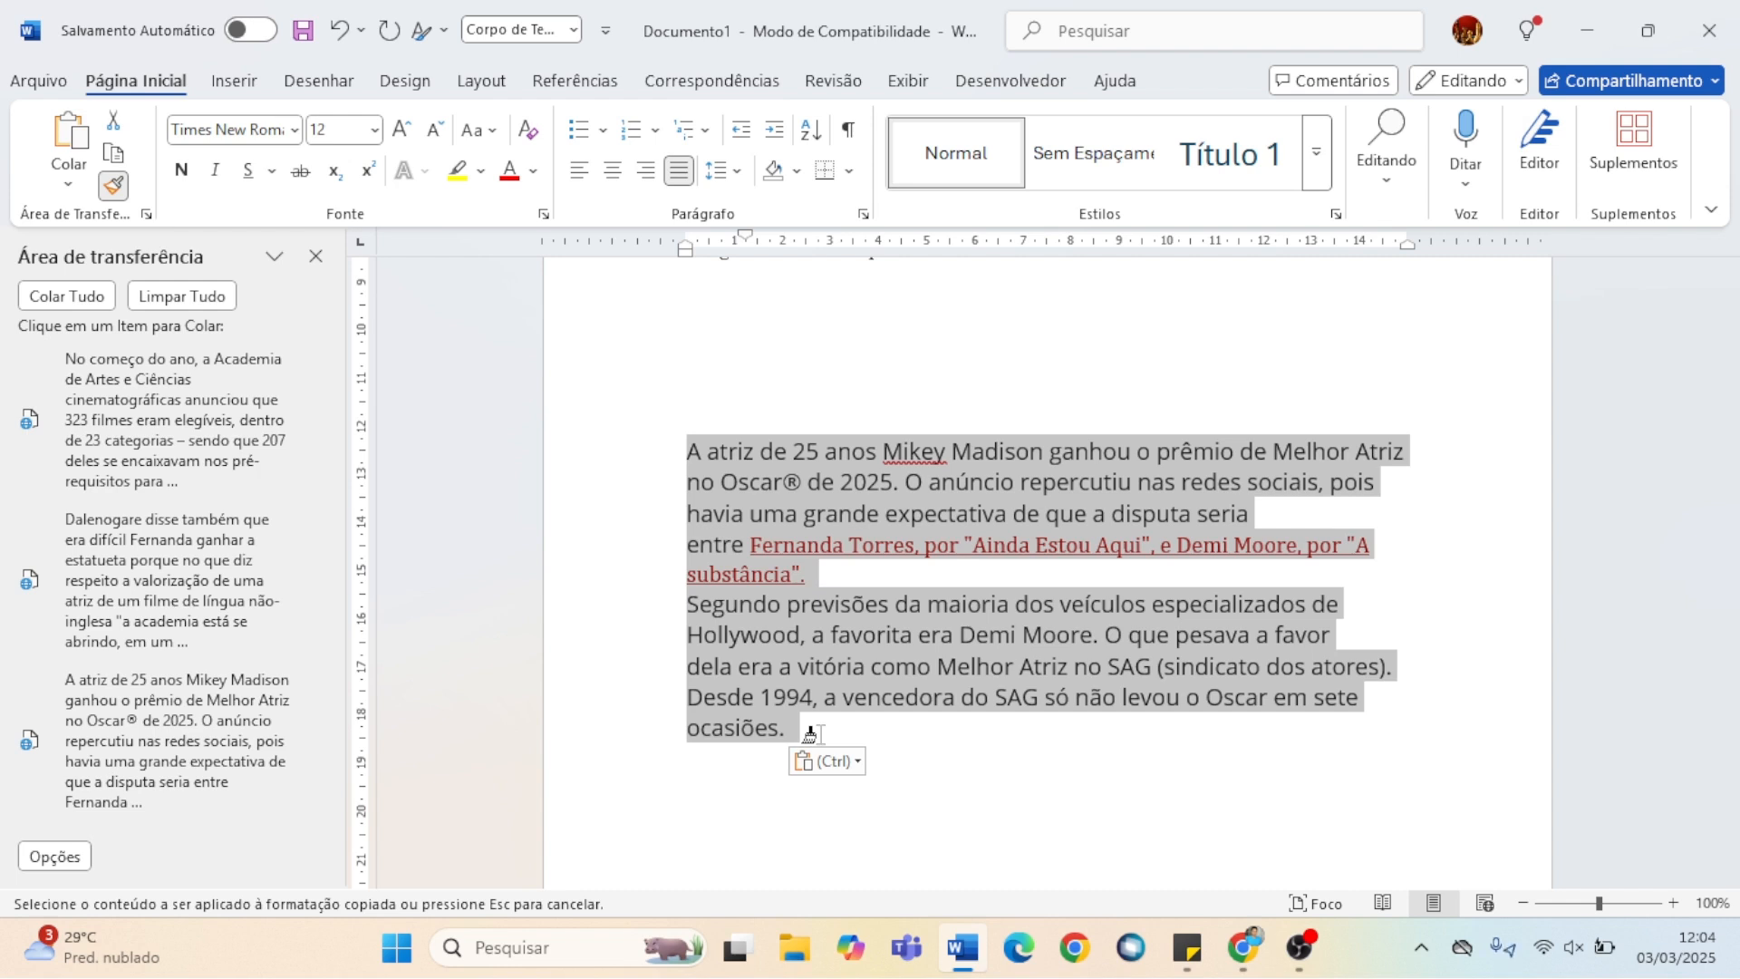
{"action": "mouse_move", "coordinate": [809, 732]}
{"action": "left_mouse_down"}
{"action": "mouse_move", "coordinate": [718, 505]}
{"action": "mouse_move", "coordinate": [729, 480]}
{"action": "mouse_move", "coordinate": [784, 743]}
{"action": "mouse_move", "coordinate": [804, 736]}
{"action": "left_mouse_up"}
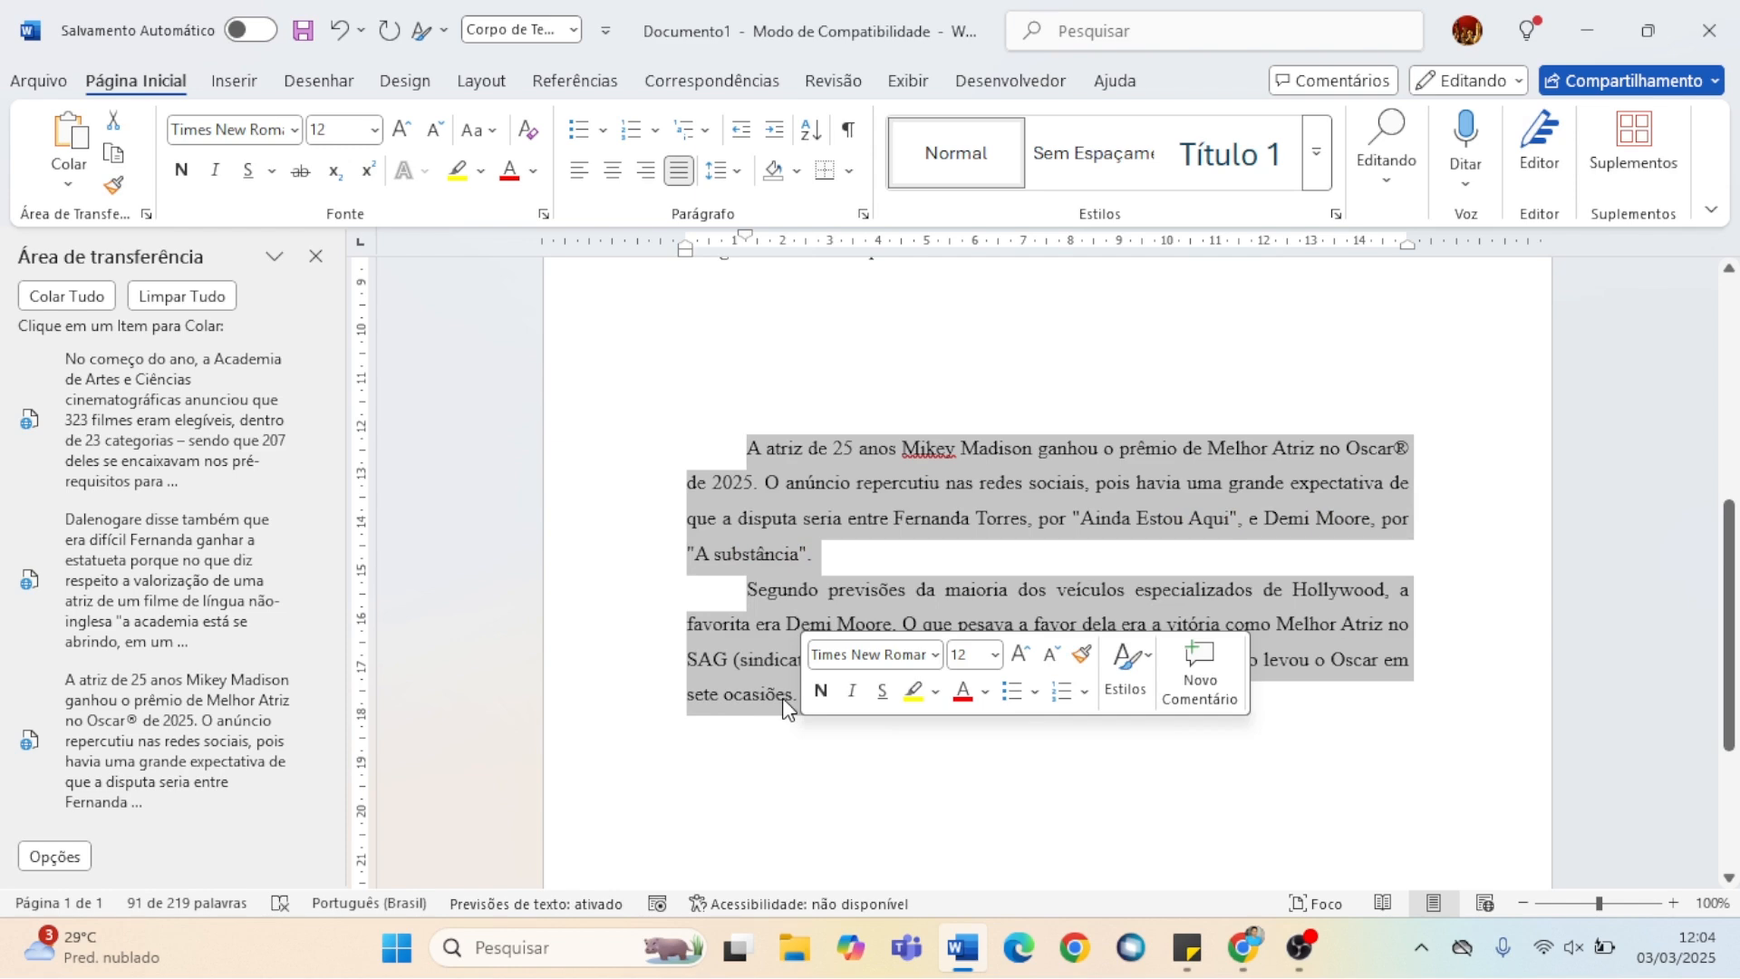
Undo the accidental replacement of the first paragraph and the Format Painter change on the two paragraphs starting with "A atriz de 25 anos".
{"action": "scroll", "coordinate": [817, 584], "scroll_direction": "up", "scroll_amount": 5}
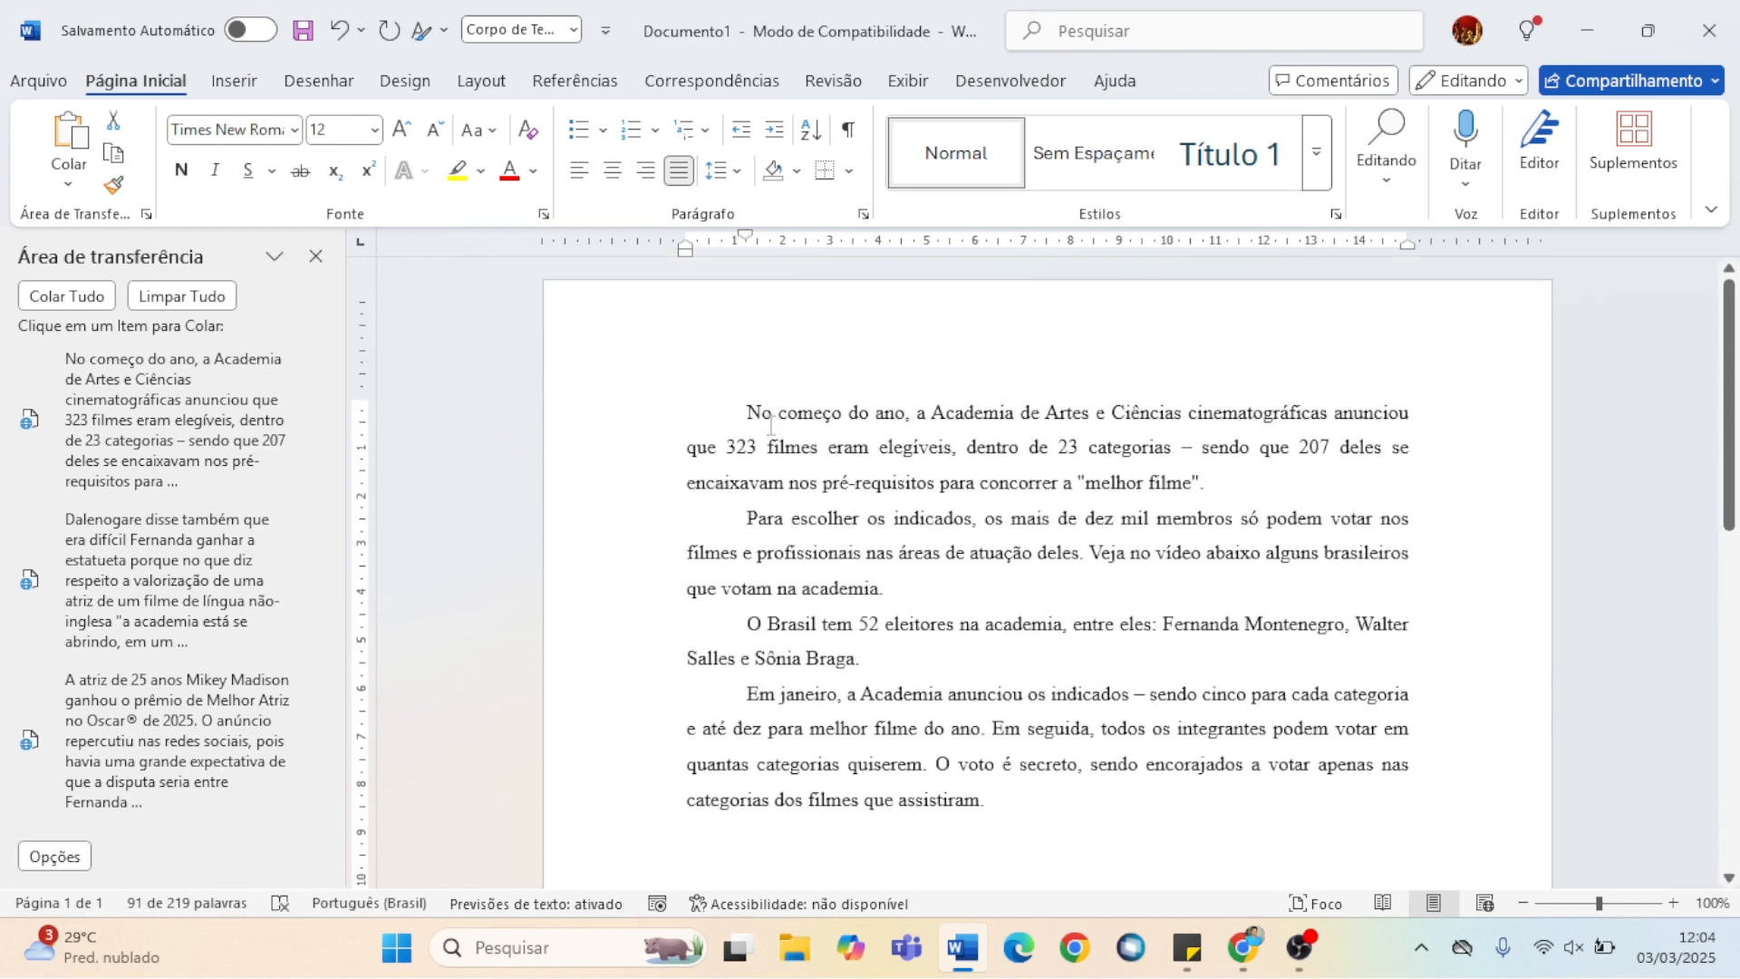
{"action": "left_click_drag", "start_coordinate": [742, 410], "coordinate": [1234, 492]}
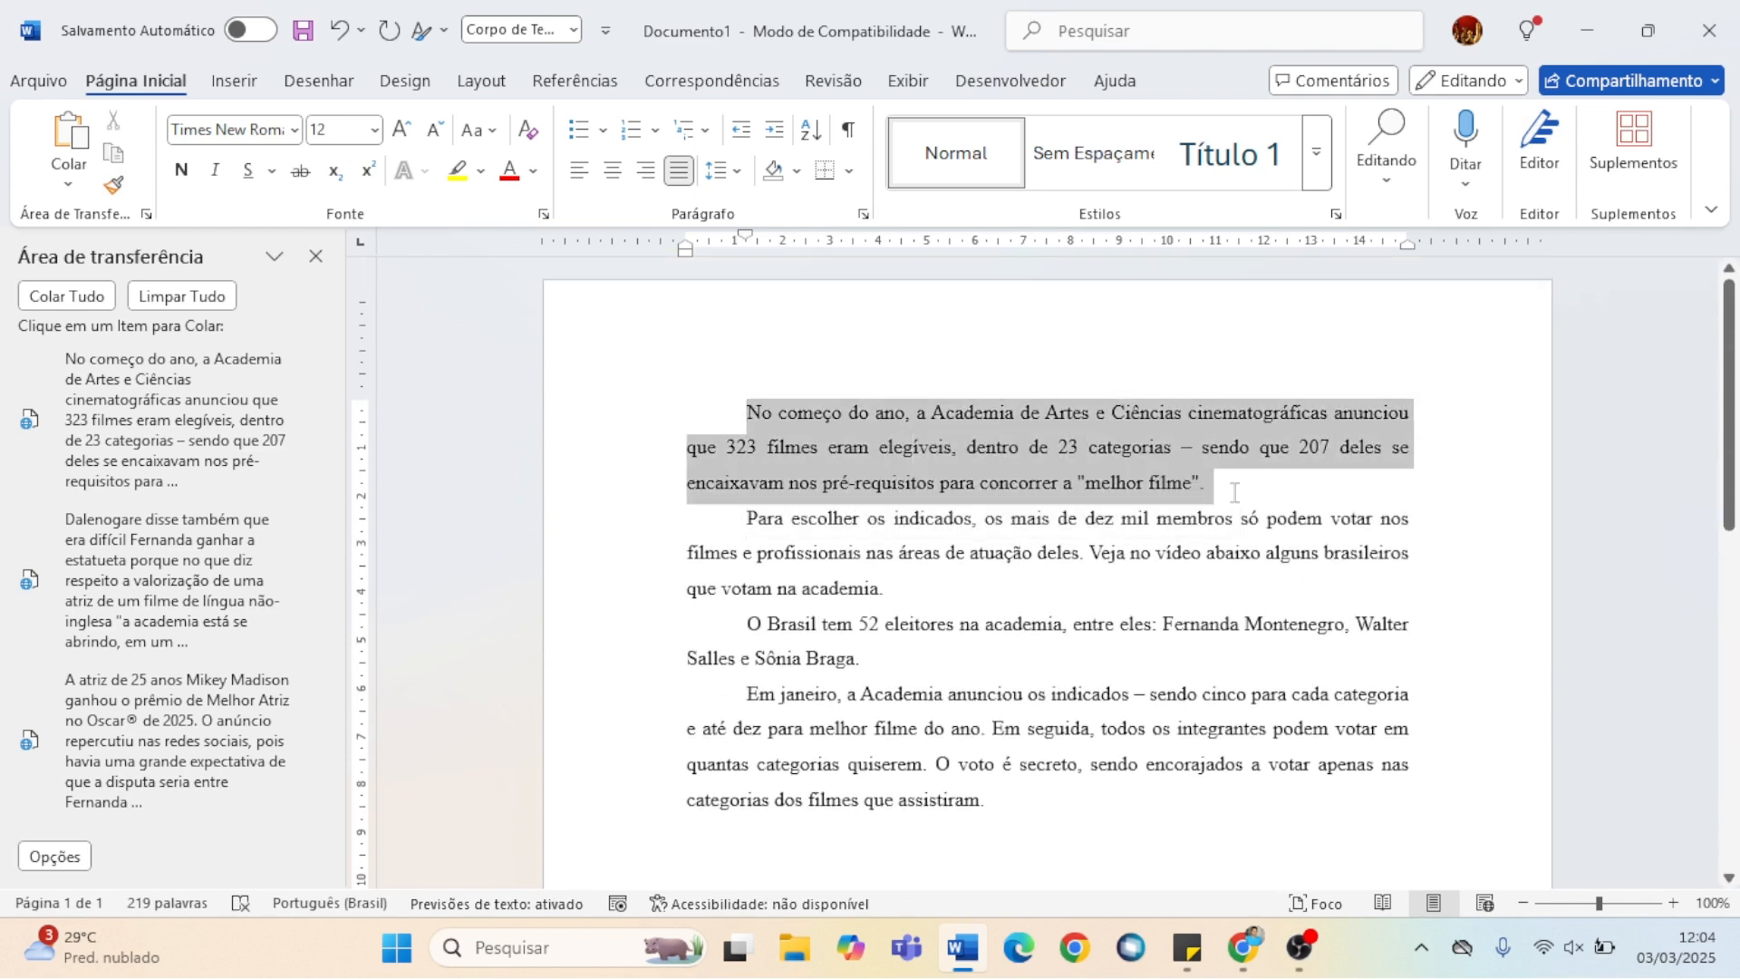
{"action": "scroll", "coordinate": [1235, 492], "scroll_direction": "down", "scroll_amount": 4}
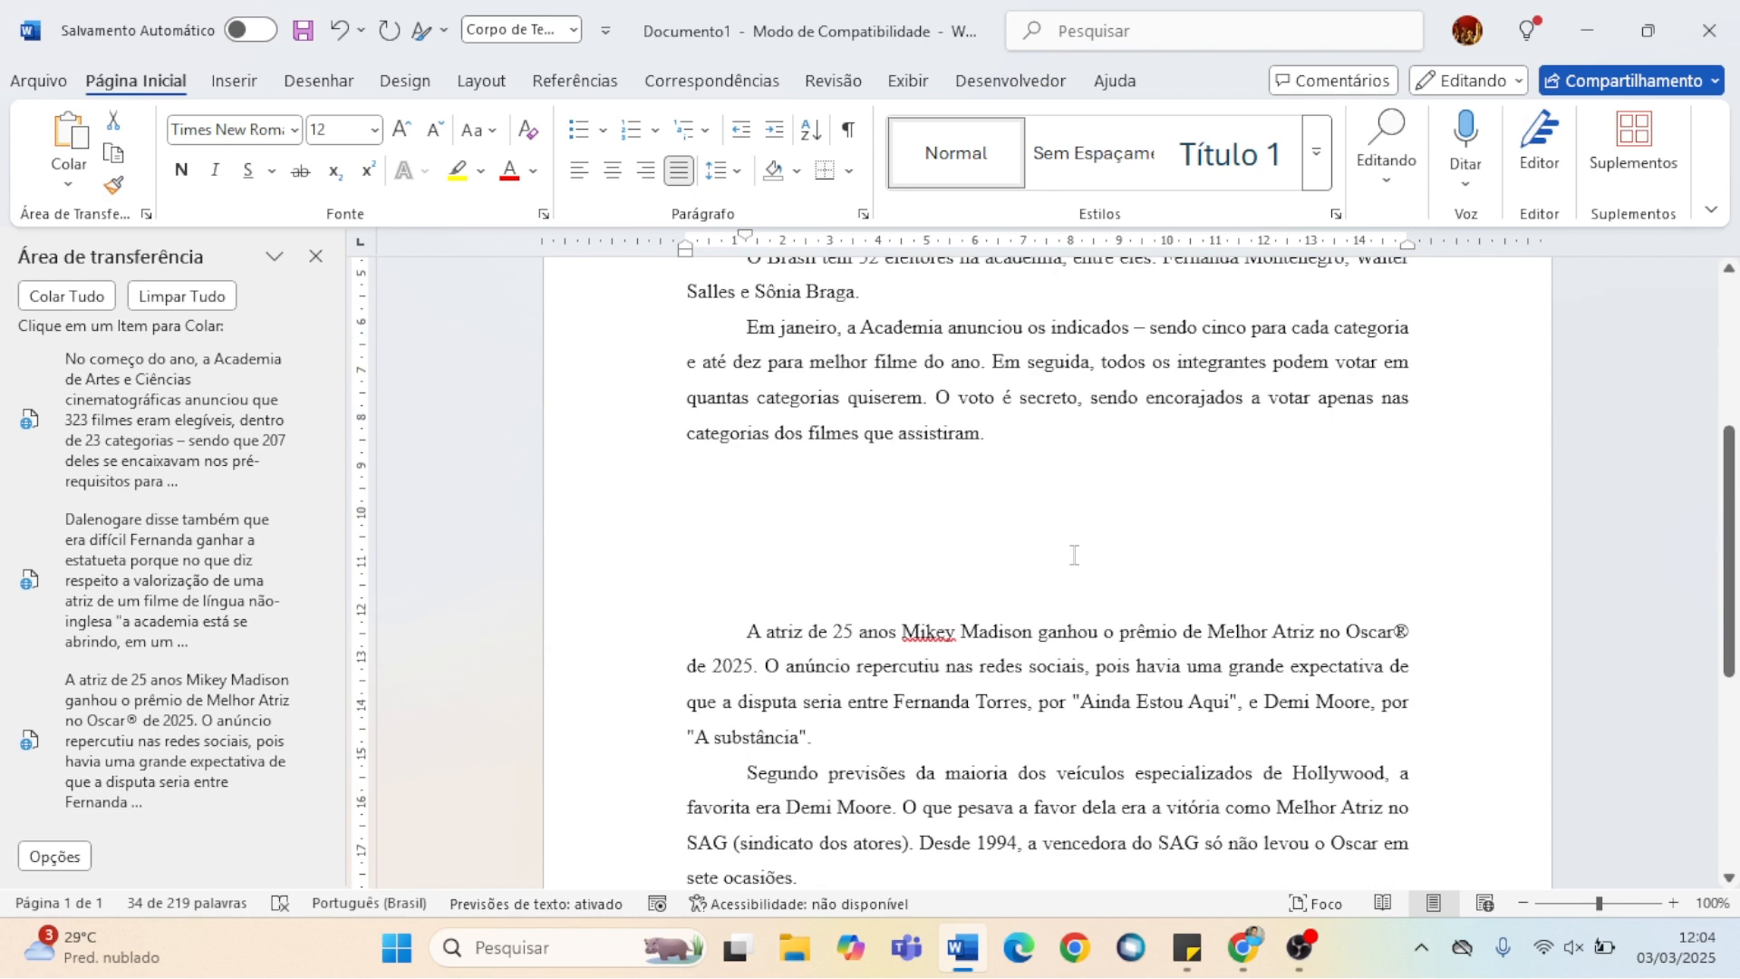
{"action": "type", "text": "z"}
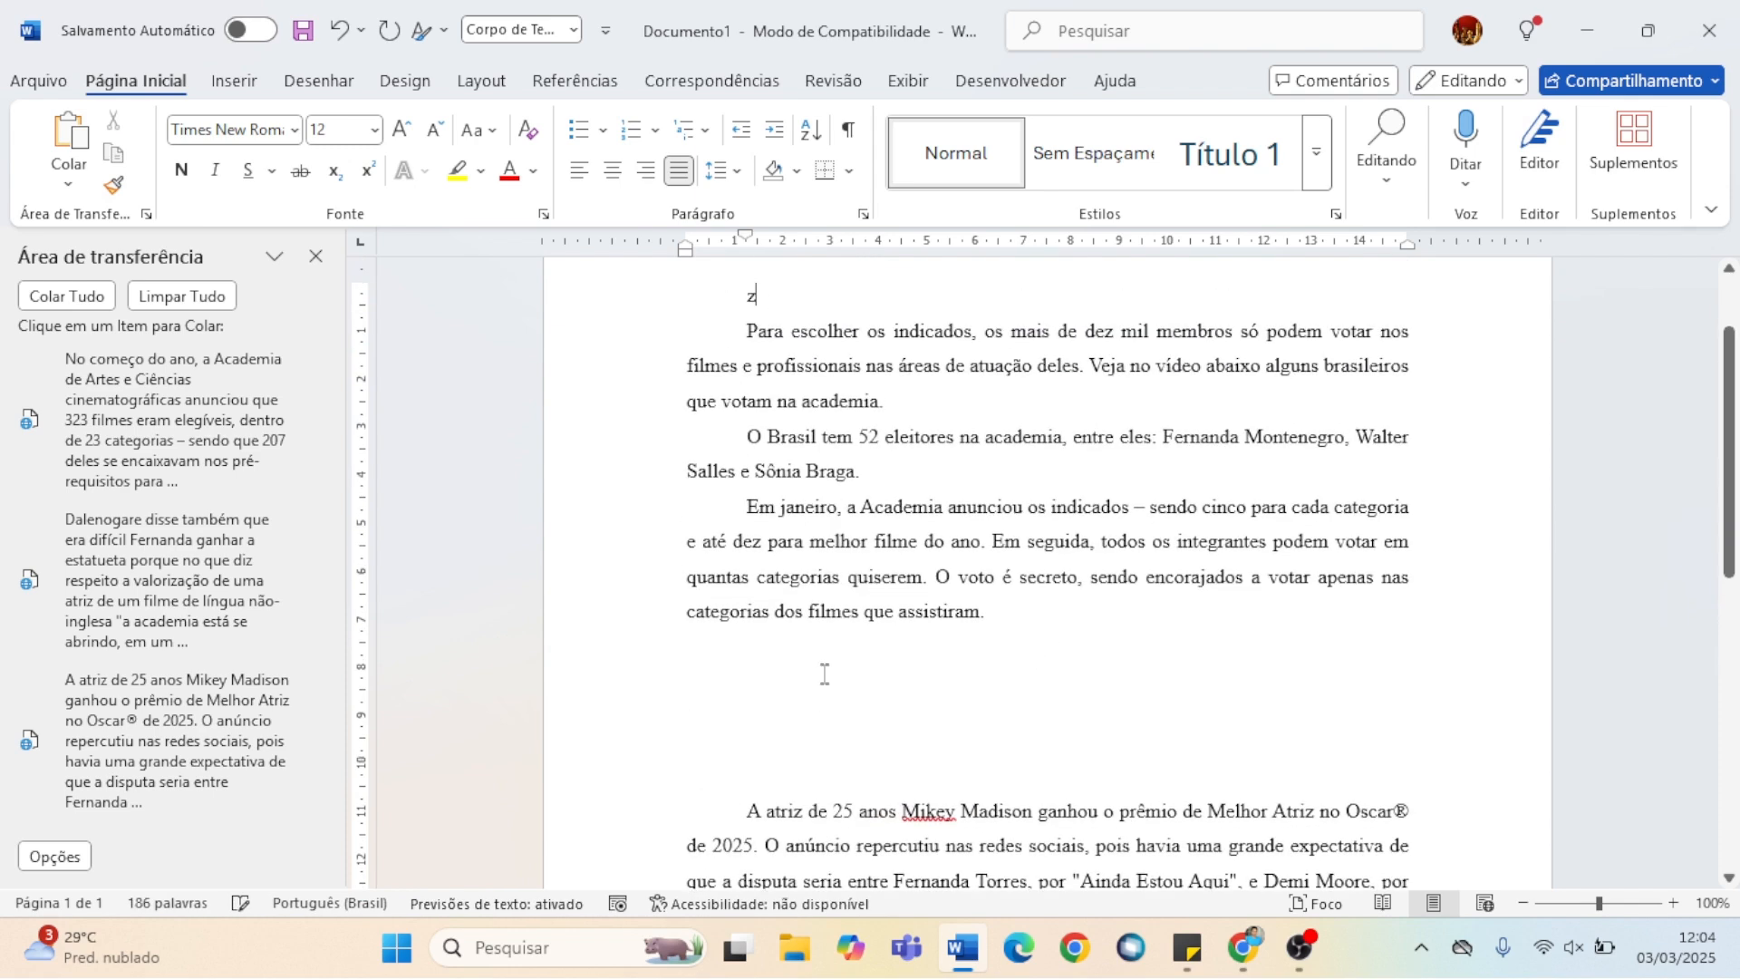
{"action": "scroll", "coordinate": [836, 678], "scroll_direction": "down", "scroll_amount": 5}
{"action": "key", "text": "ctrl+z"}
{"action": "key", "text": "ctrl+z"}
{"action": "key", "text": "ctrl+z"}
{"action": "key", "text": "ctrl+z"}
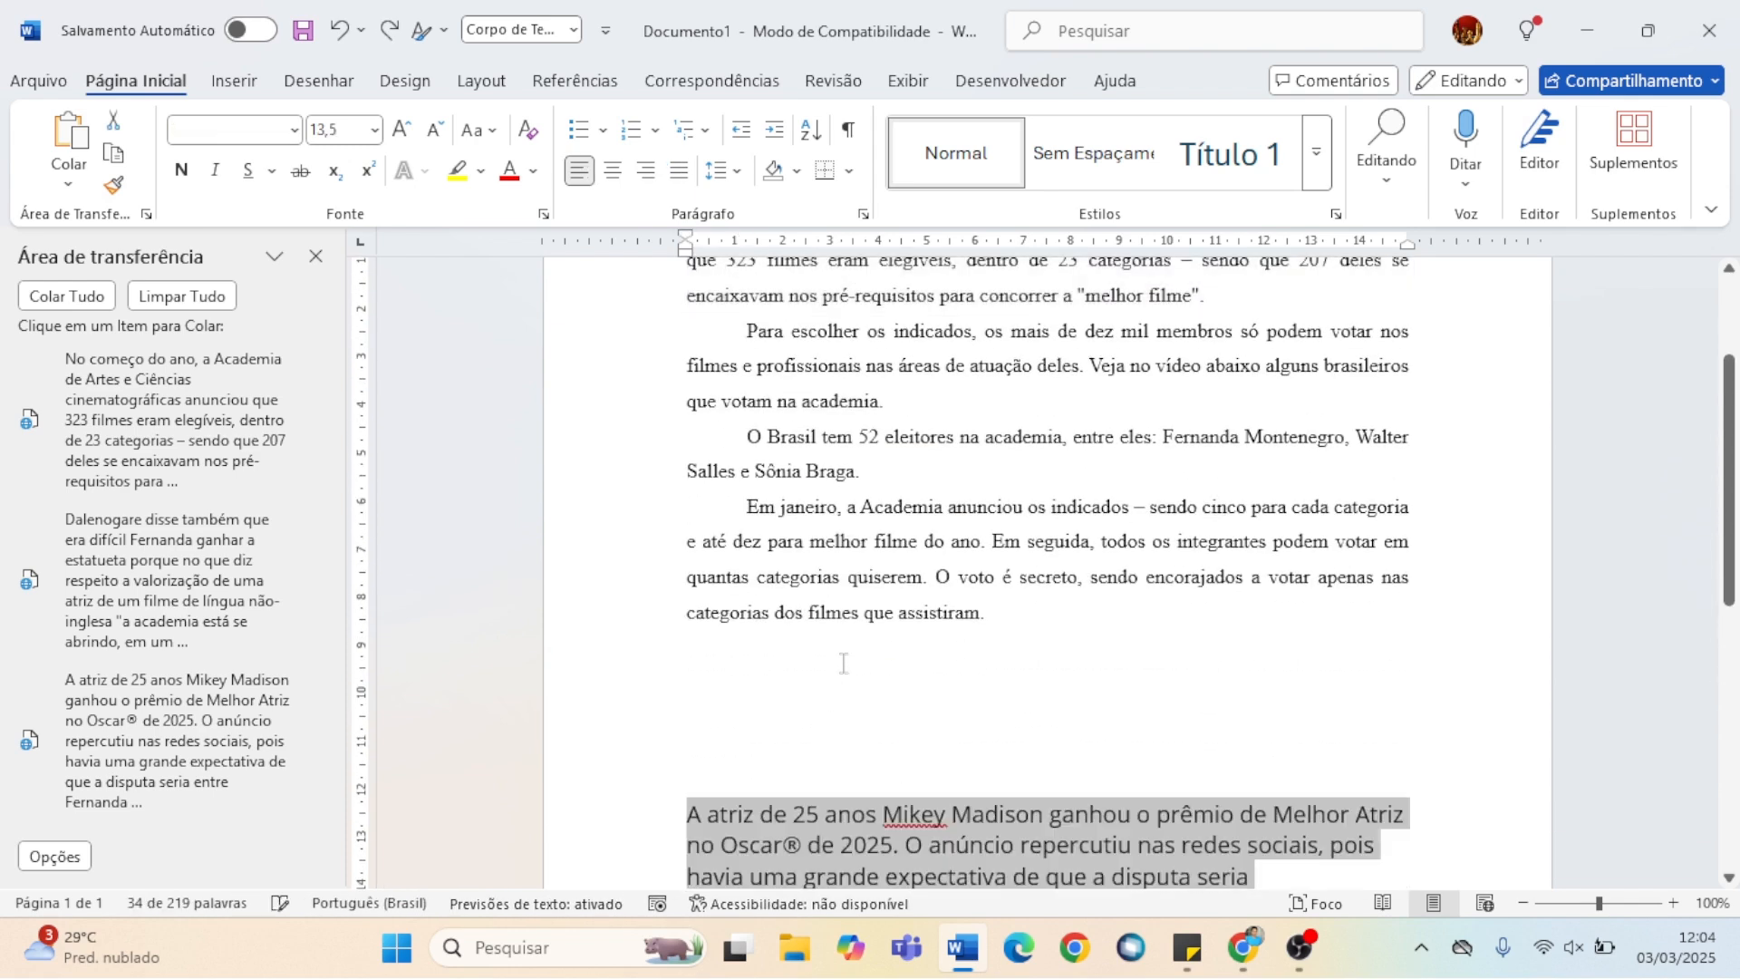
Copy the "A atriz de 25 anos" paragraph's formatting with Format Painter onto the document's first two paragraphs.
{"action": "left_click_drag", "start_coordinate": [686, 515], "coordinate": [909, 635]}
{"action": "scroll", "coordinate": [980, 481], "scroll_direction": "up", "scroll_amount": 5}
{"action": "scroll", "coordinate": [980, 482], "scroll_direction": "down", "scroll_amount": 5}
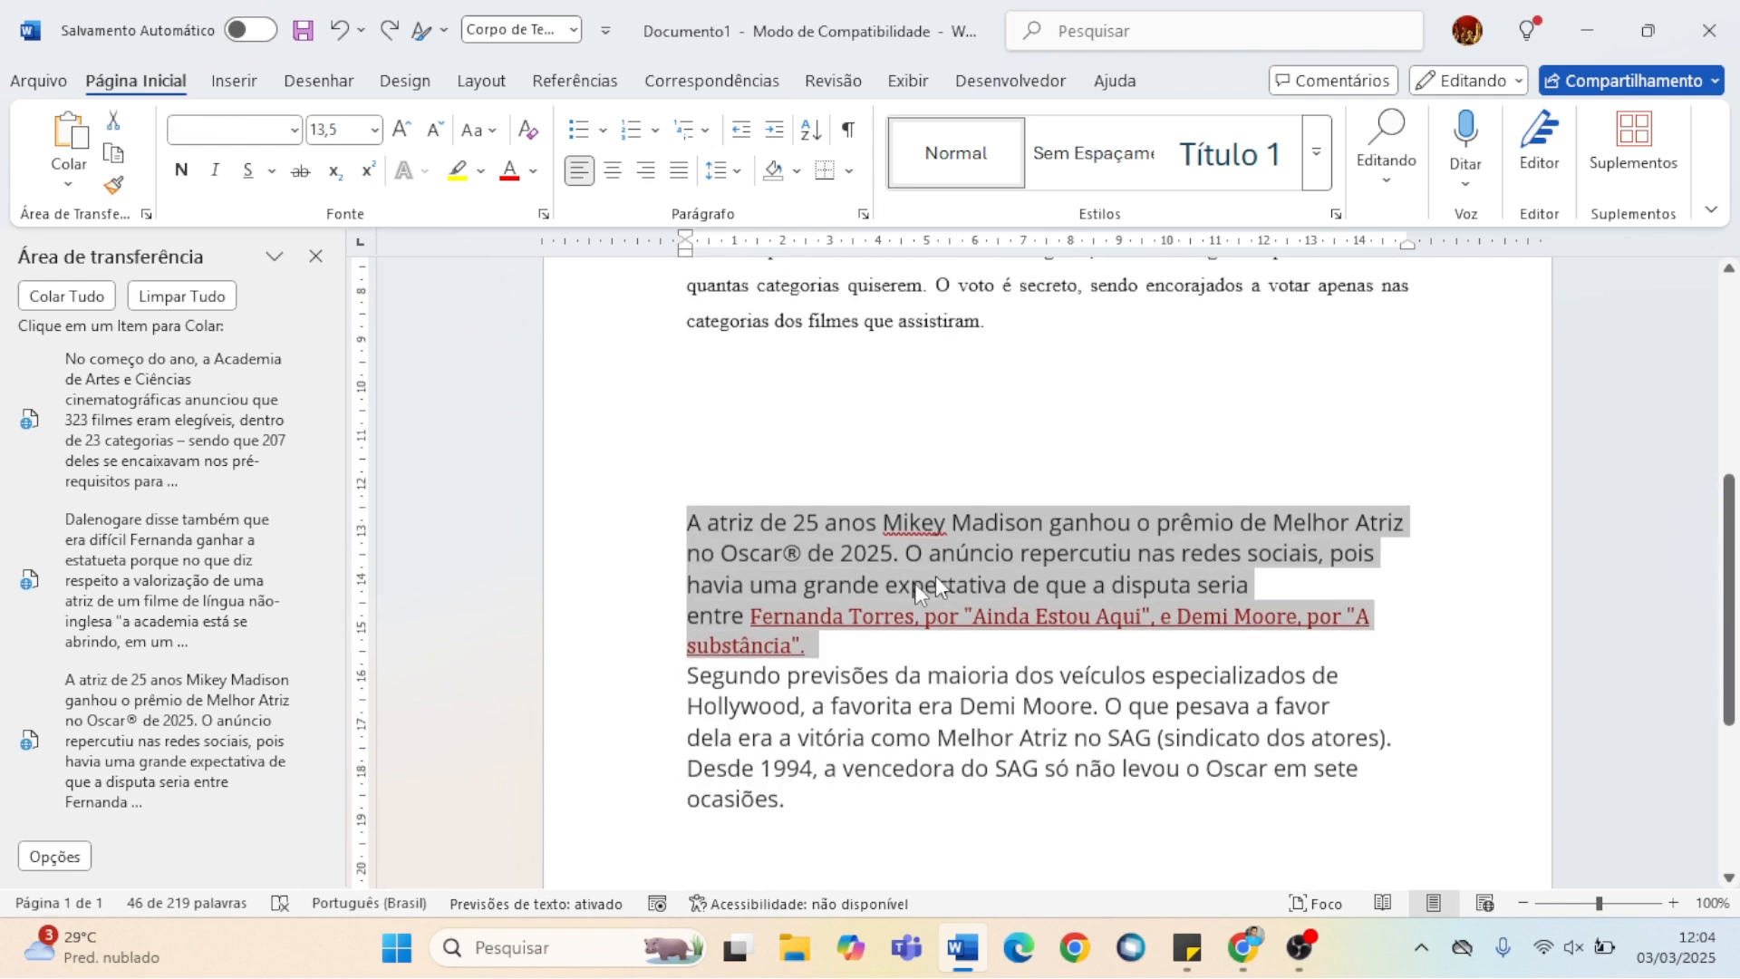
{"action": "left_click", "coordinate": [115, 188]}
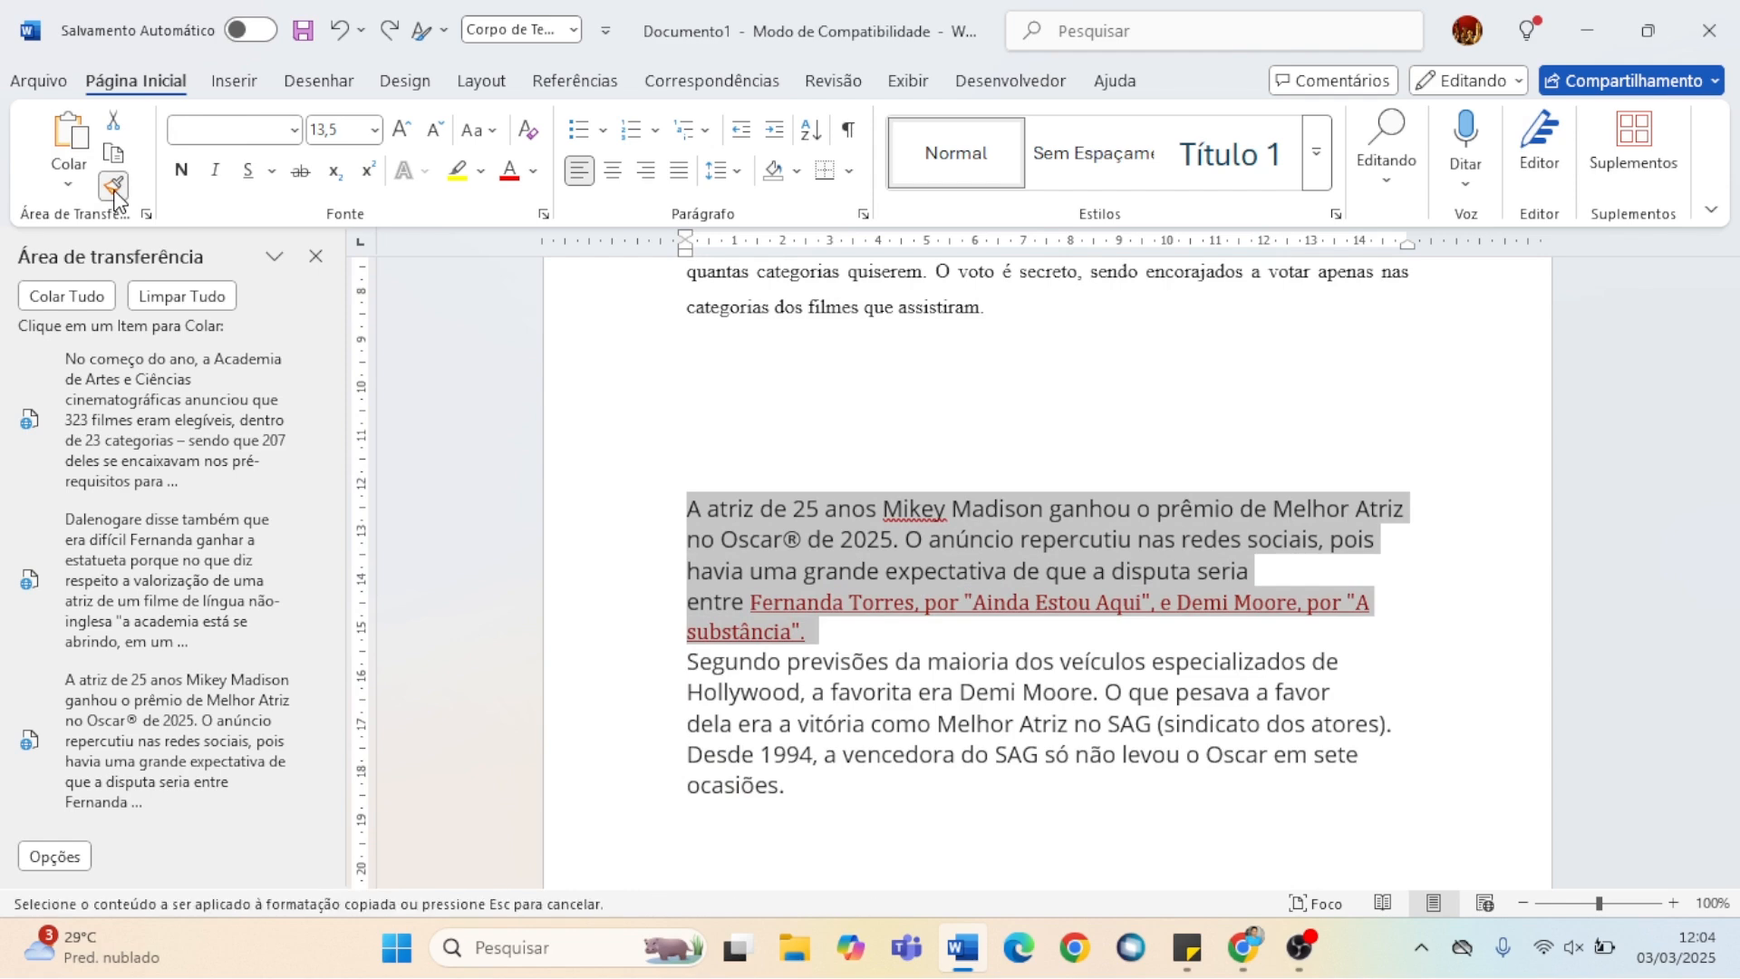
{"action": "scroll", "coordinate": [757, 472], "scroll_direction": "up", "scroll_amount": 5}
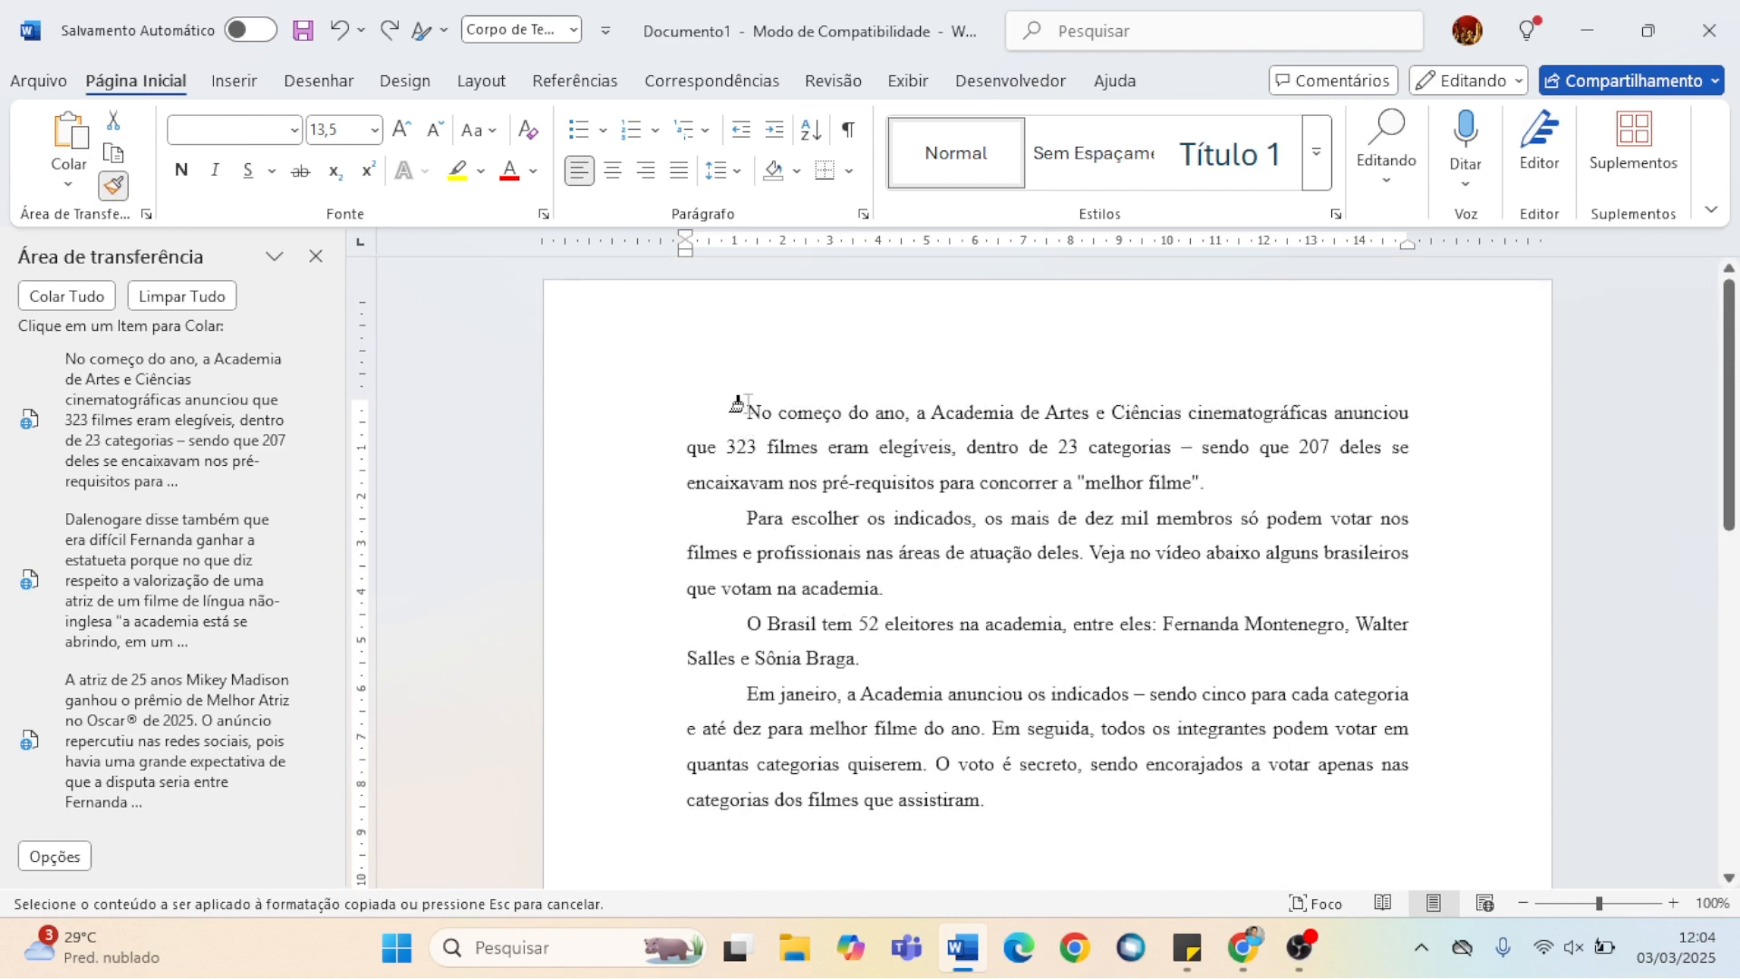
{"action": "mouse_move", "coordinate": [737, 400]}
{"action": "left_mouse_down"}
{"action": "mouse_move", "coordinate": [1165, 427]}
{"action": "mouse_move", "coordinate": [1212, 474]}
{"action": "mouse_move", "coordinate": [1180, 578]}
{"action": "left_mouse_up"}
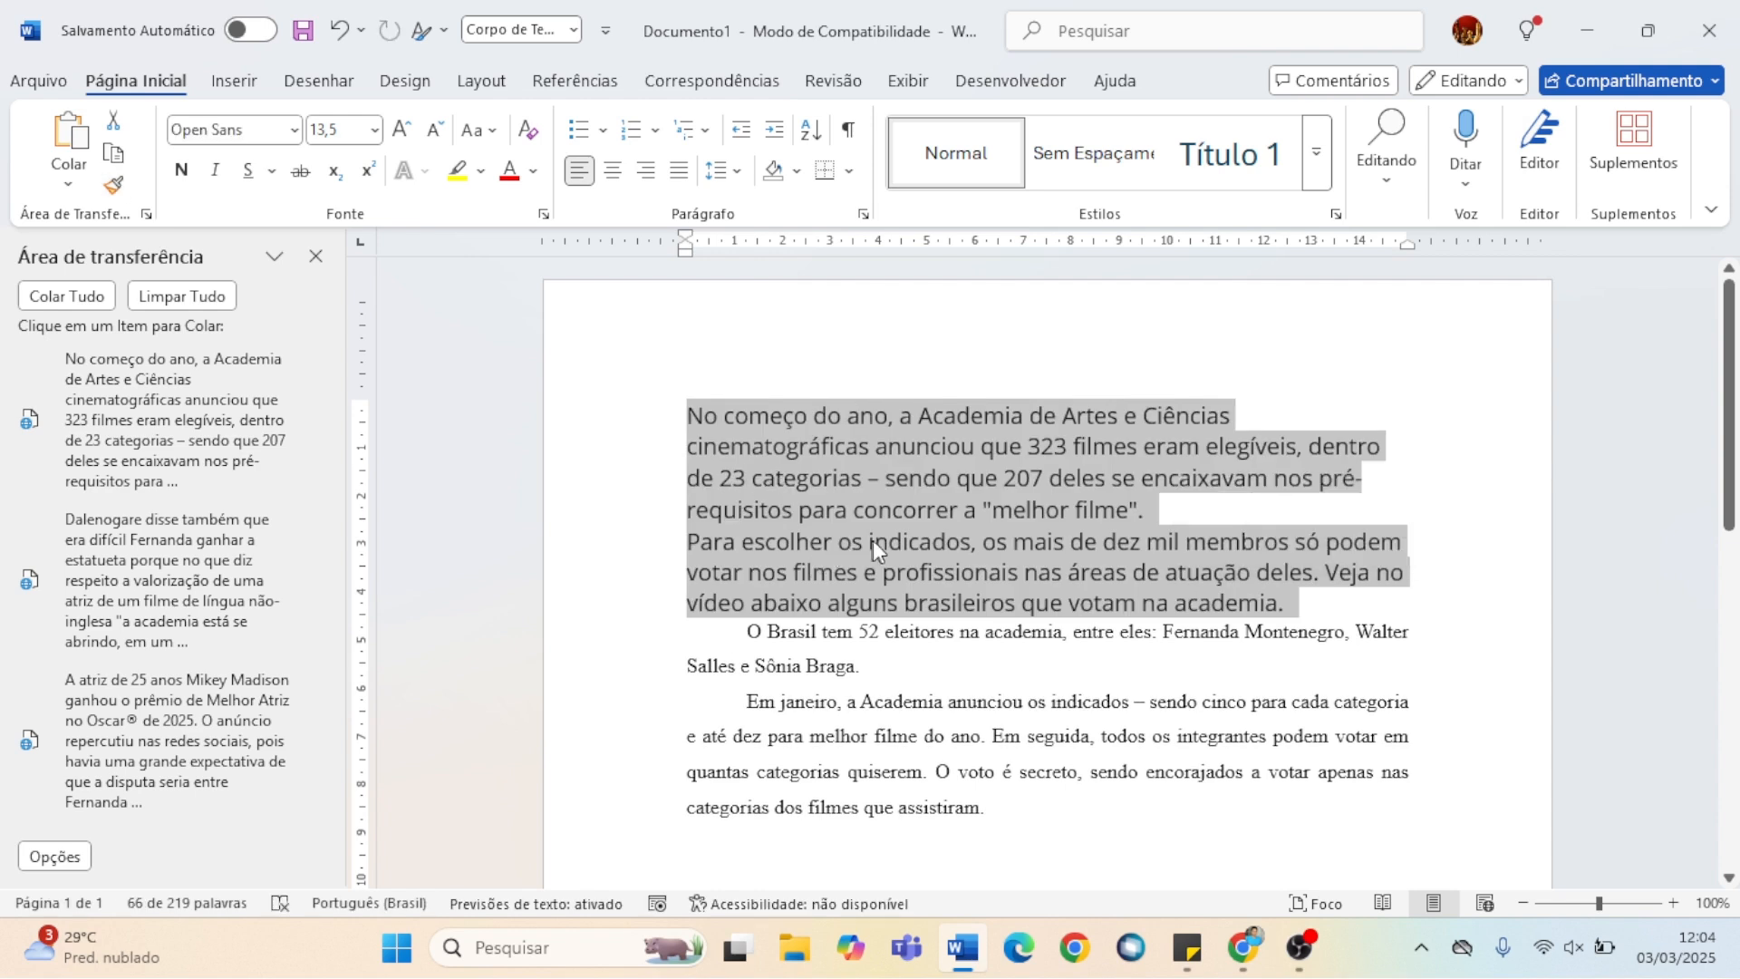
{"action": "left_click", "coordinate": [864, 666]}
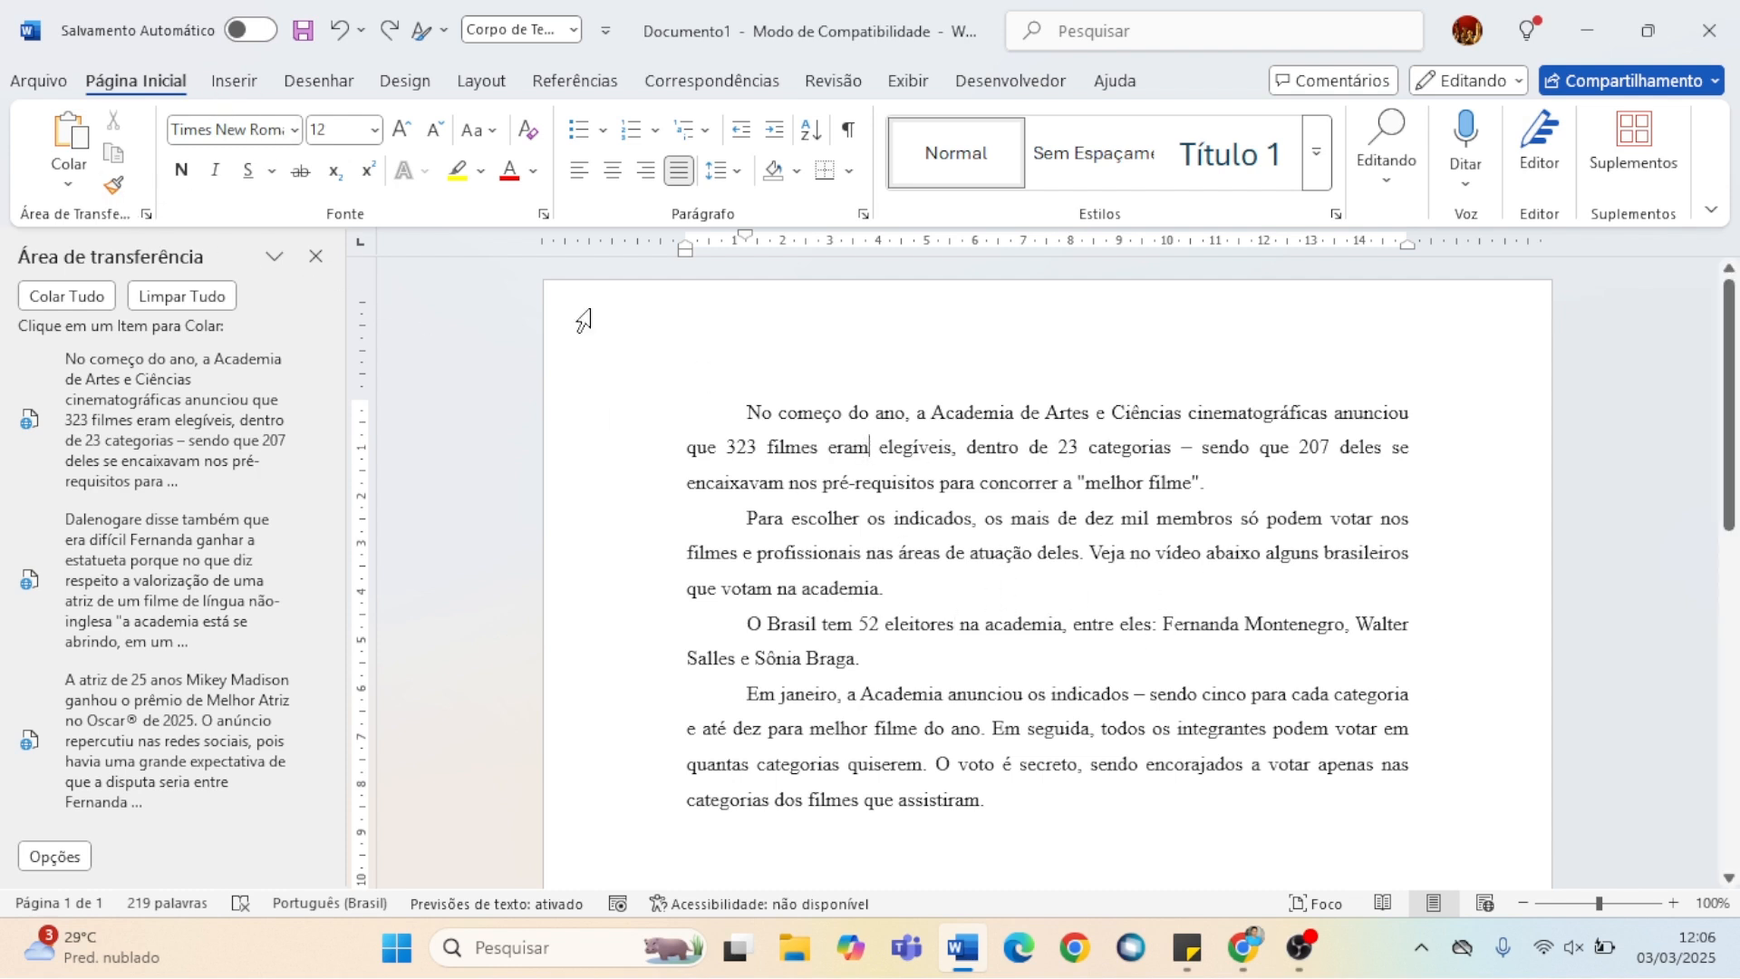
Try inserting the full-name AutoText entry after "eram" in the first paragraph, and undo the insertion.
{"action": "left_click", "coordinate": [231, 84]}
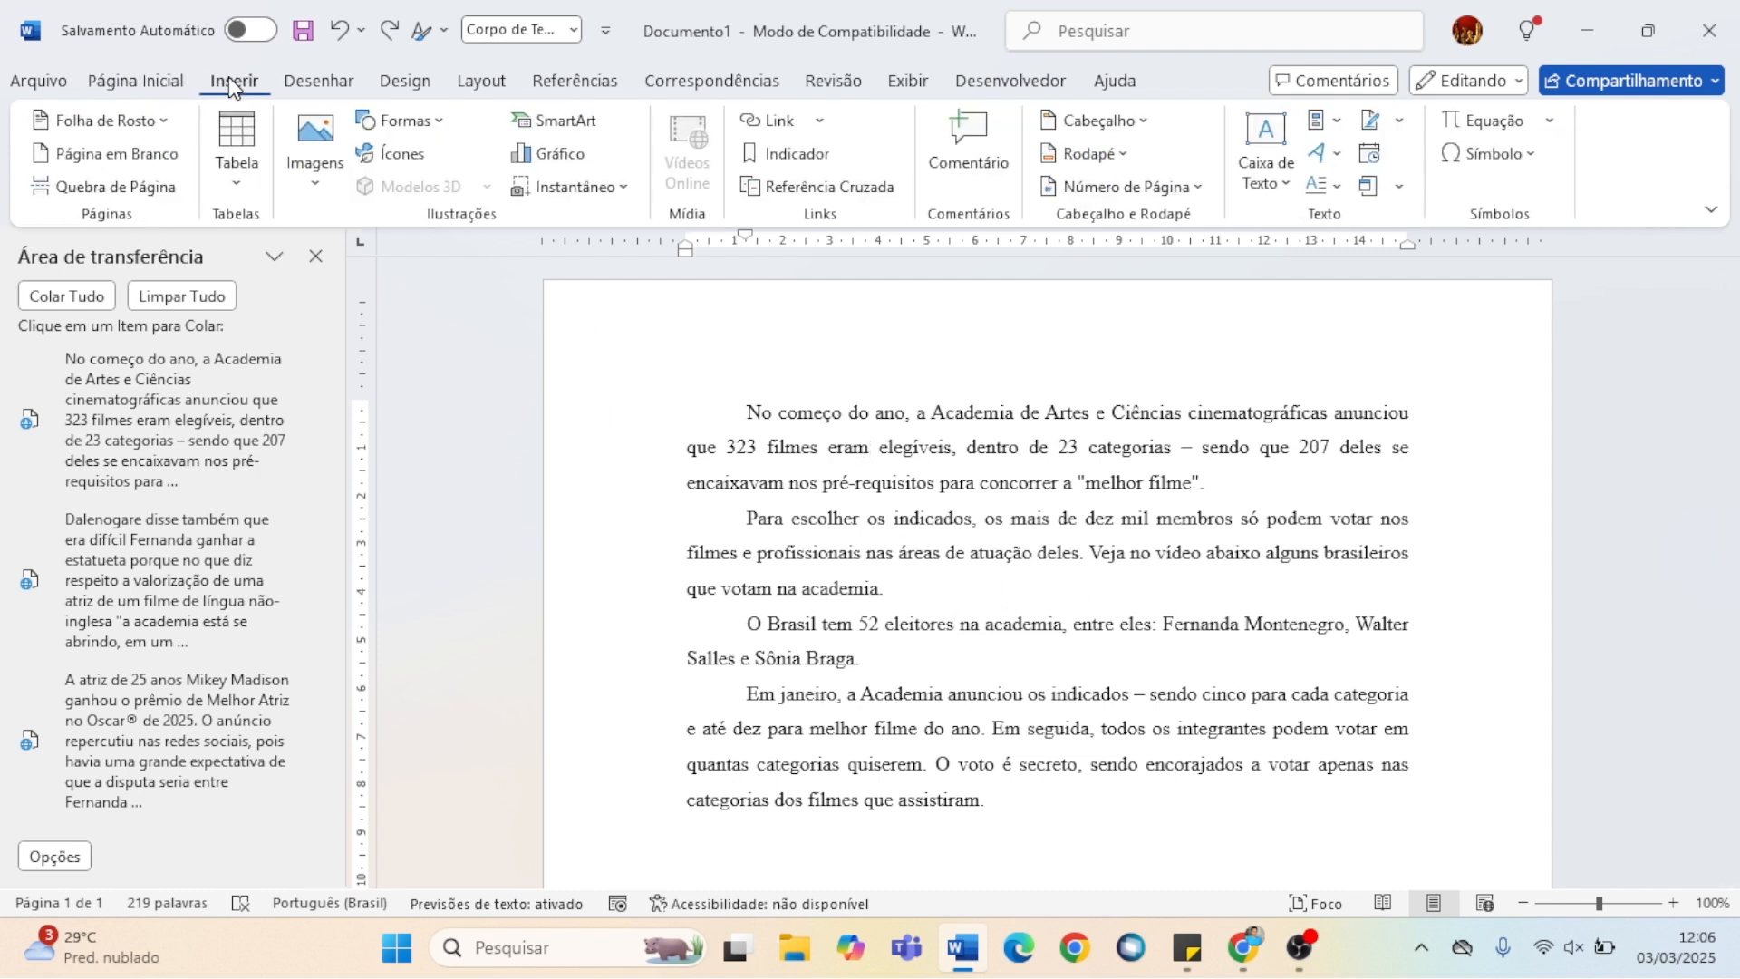
{"action": "left_click", "coordinate": [1335, 127]}
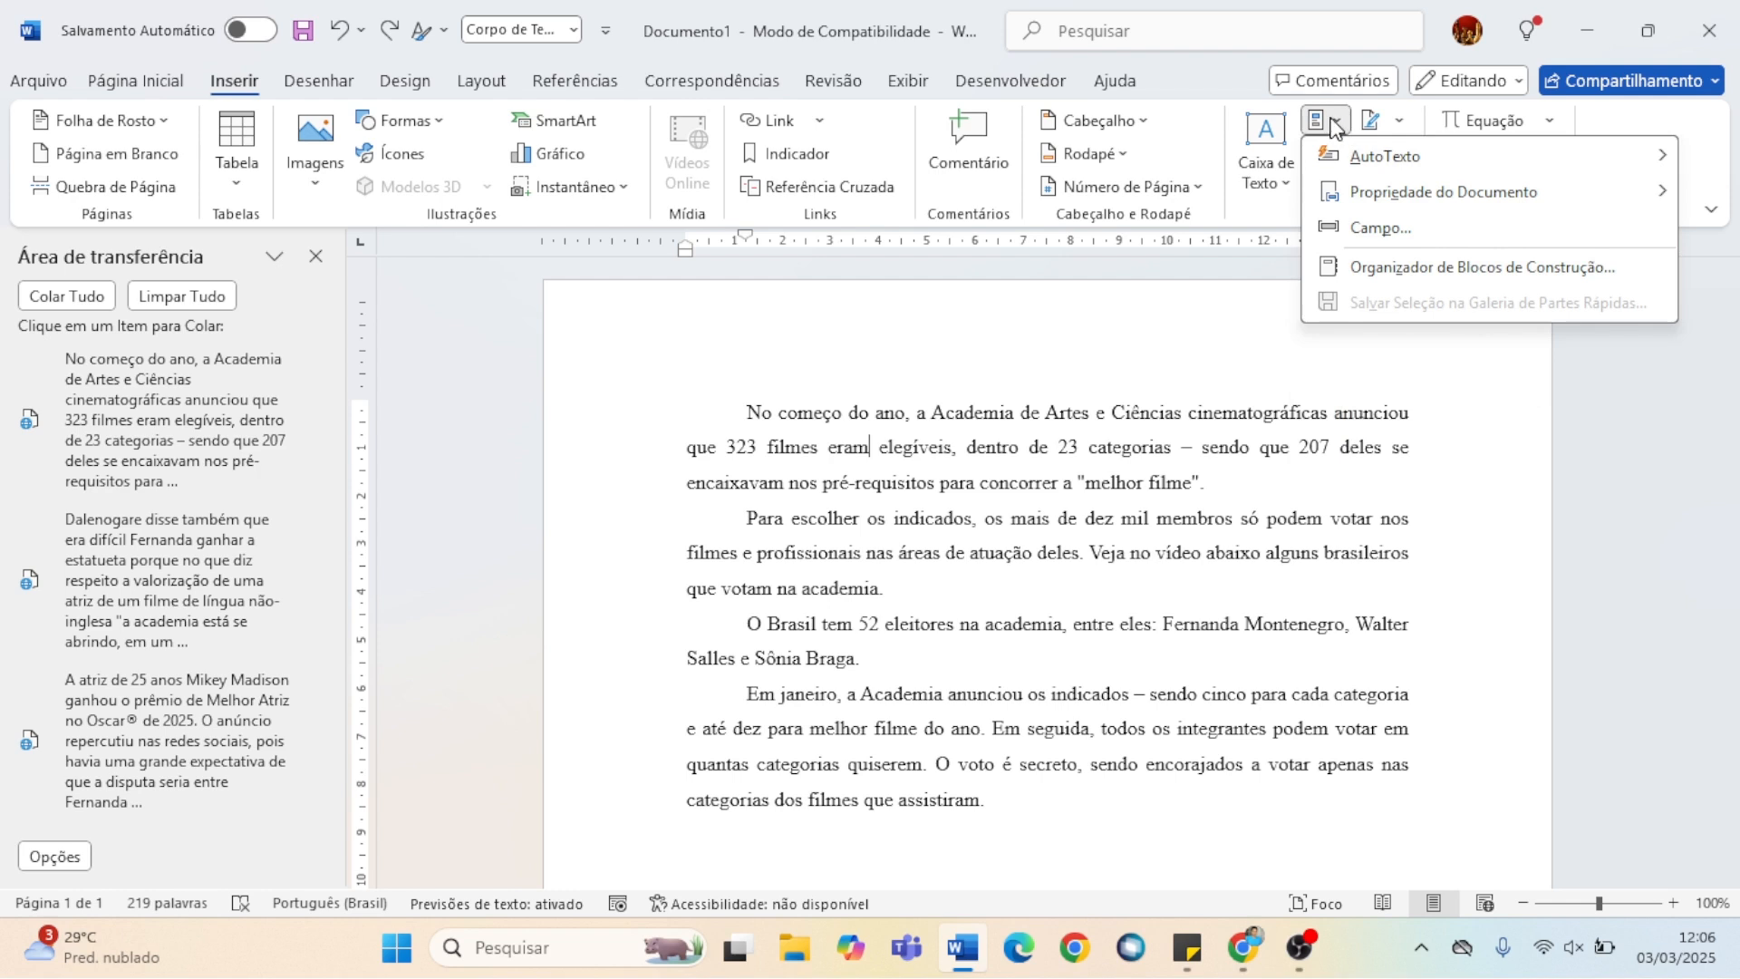
{"action": "mouse_move", "coordinate": [1350, 160]}
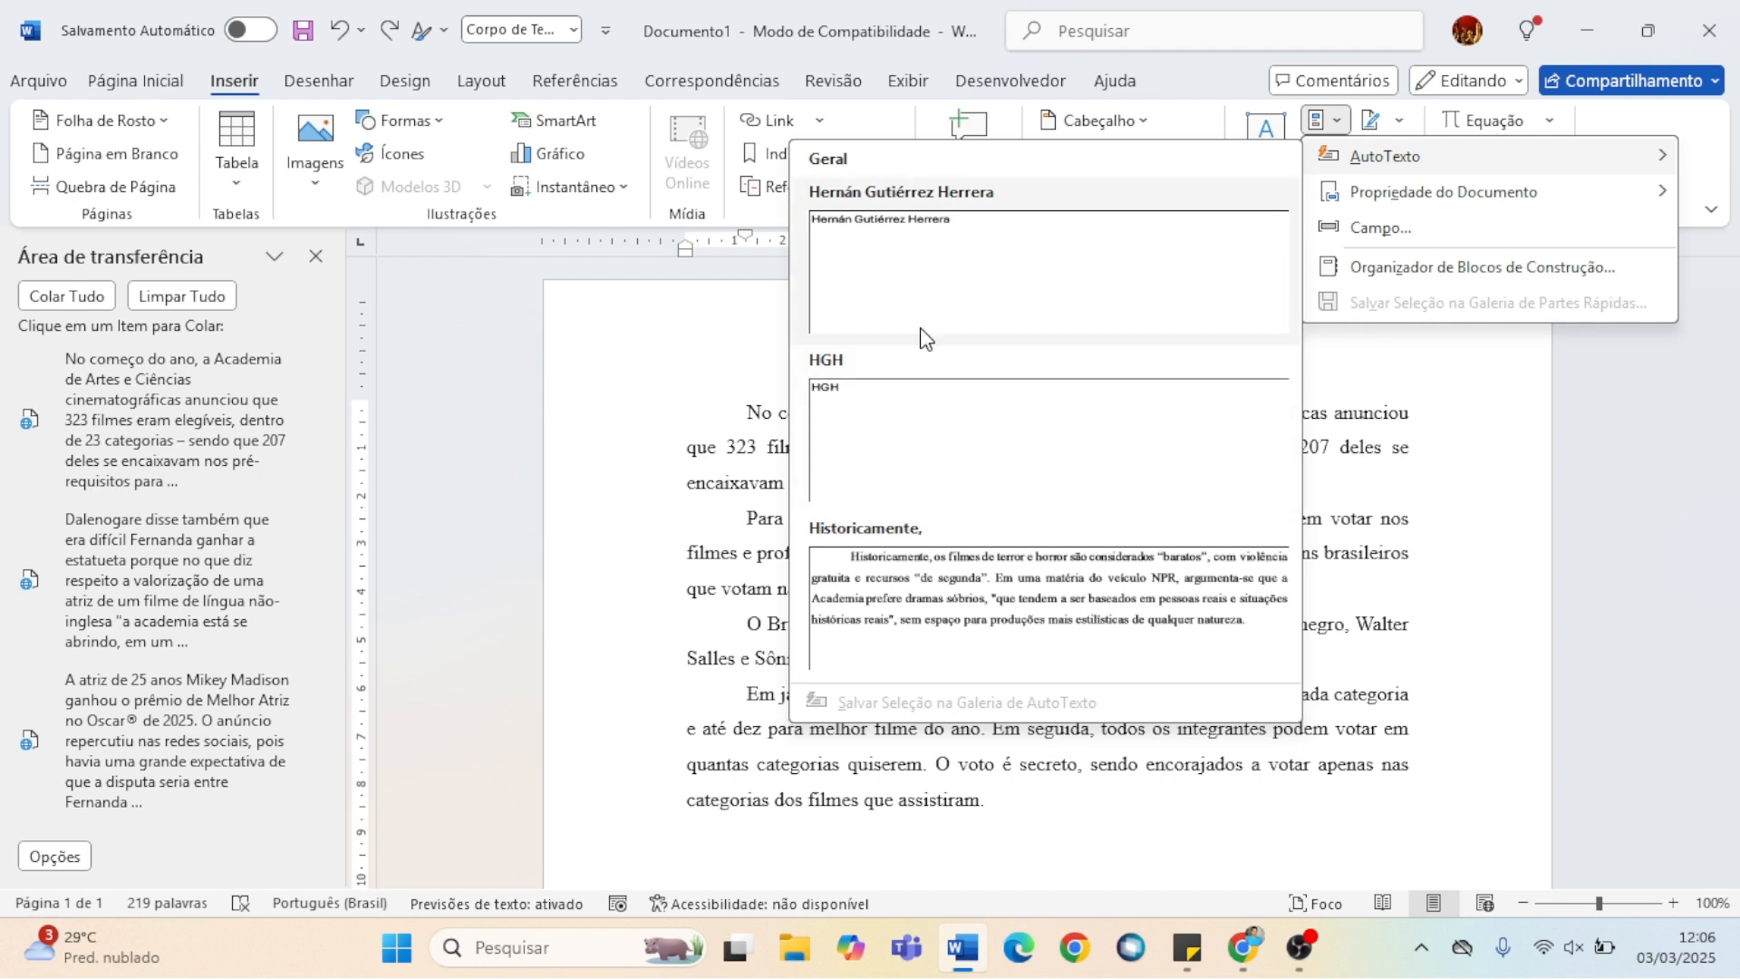
{"action": "left_click", "coordinate": [957, 285]}
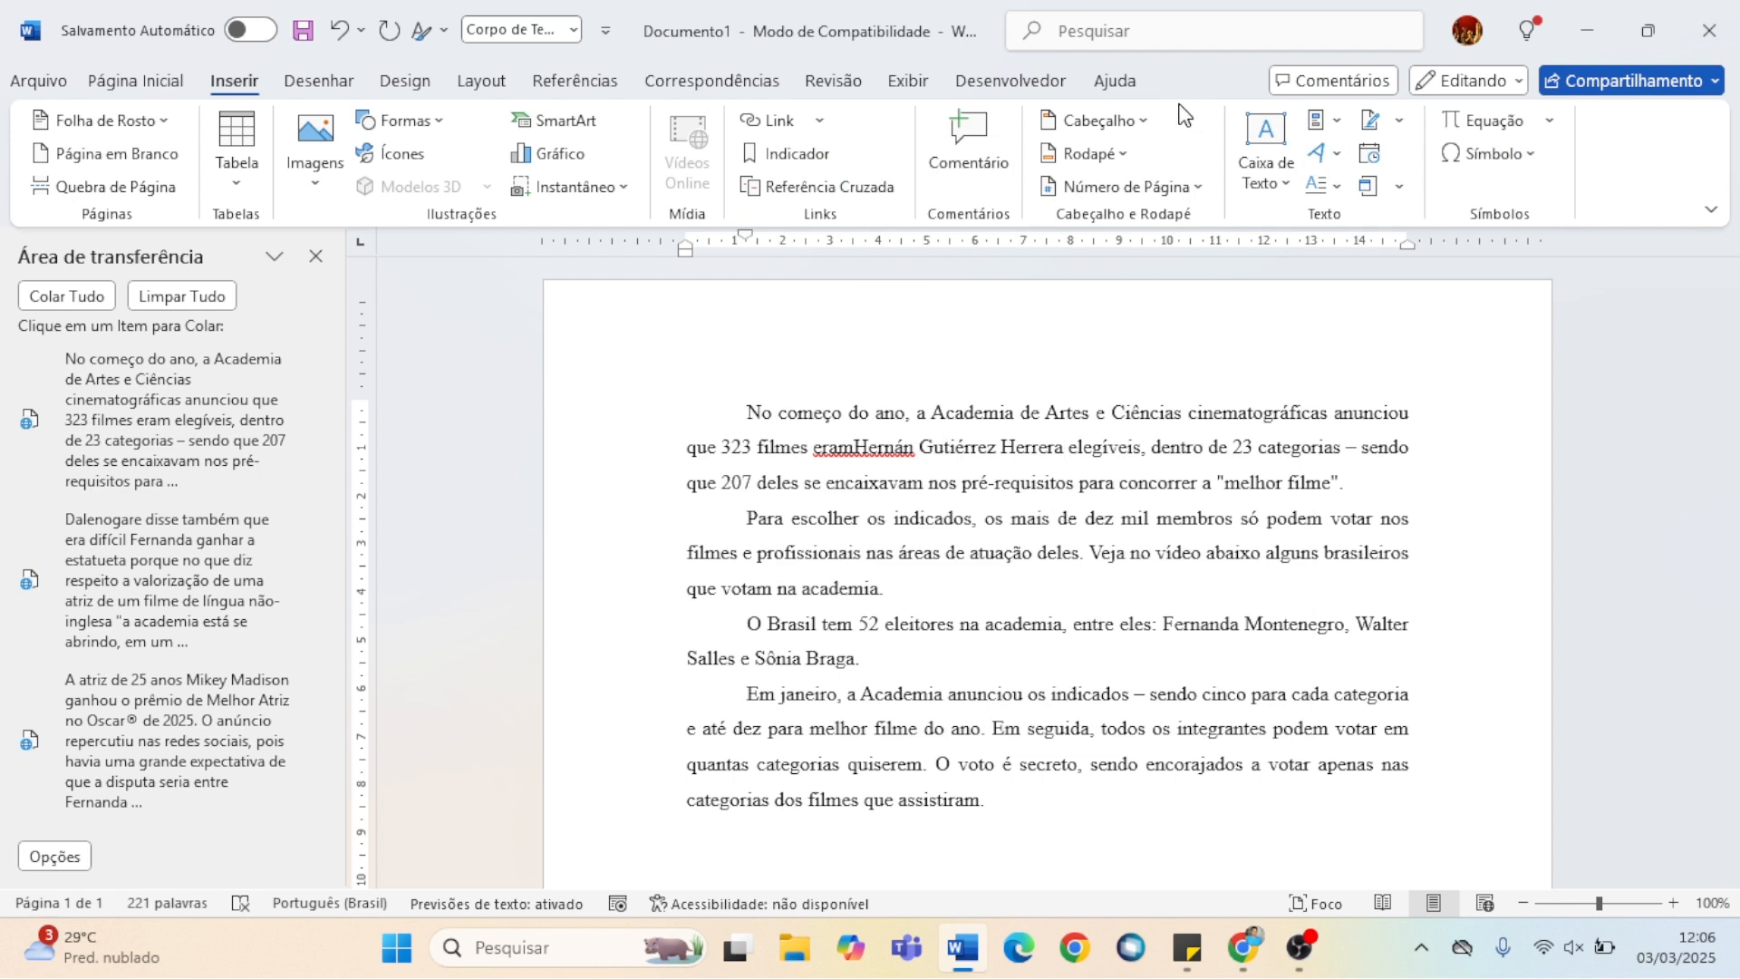
{"action": "key", "text": "ctrl+z"}
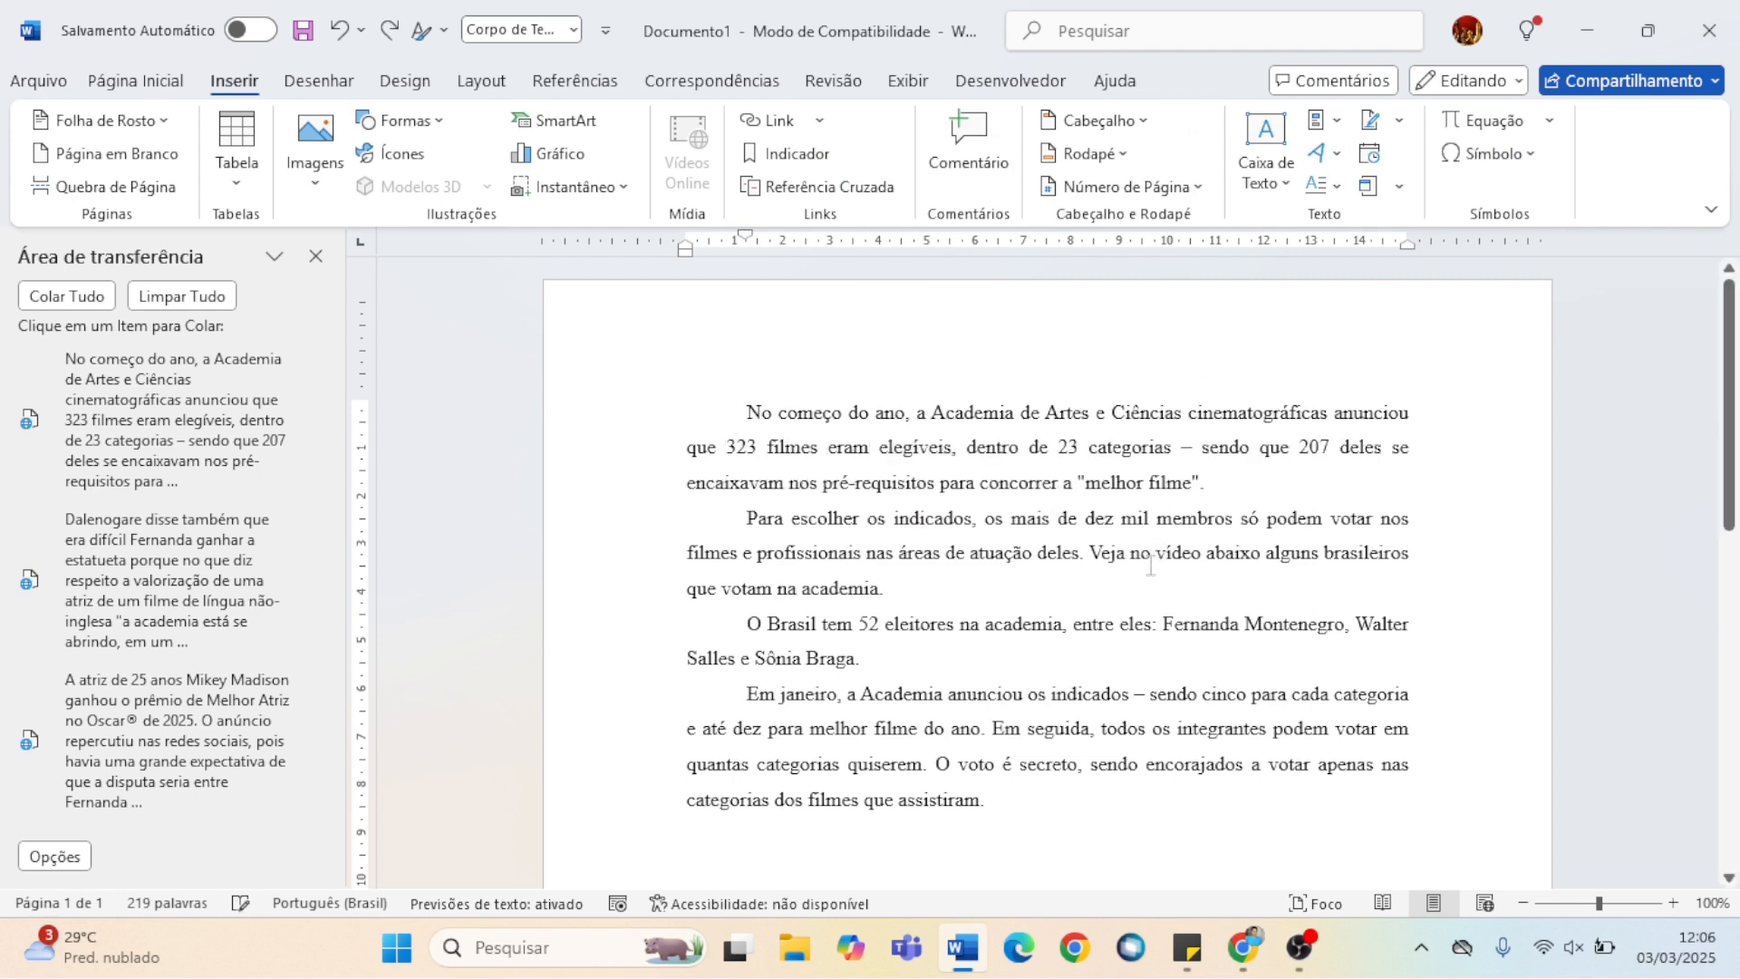
Insert the full-name AutoText entry on the blank line area below the fourth paragraph and start a new line under it.
{"action": "left_click", "coordinate": [1104, 859]}
{"action": "scroll", "coordinate": [1103, 802], "scroll_direction": "down", "scroll_amount": 3}
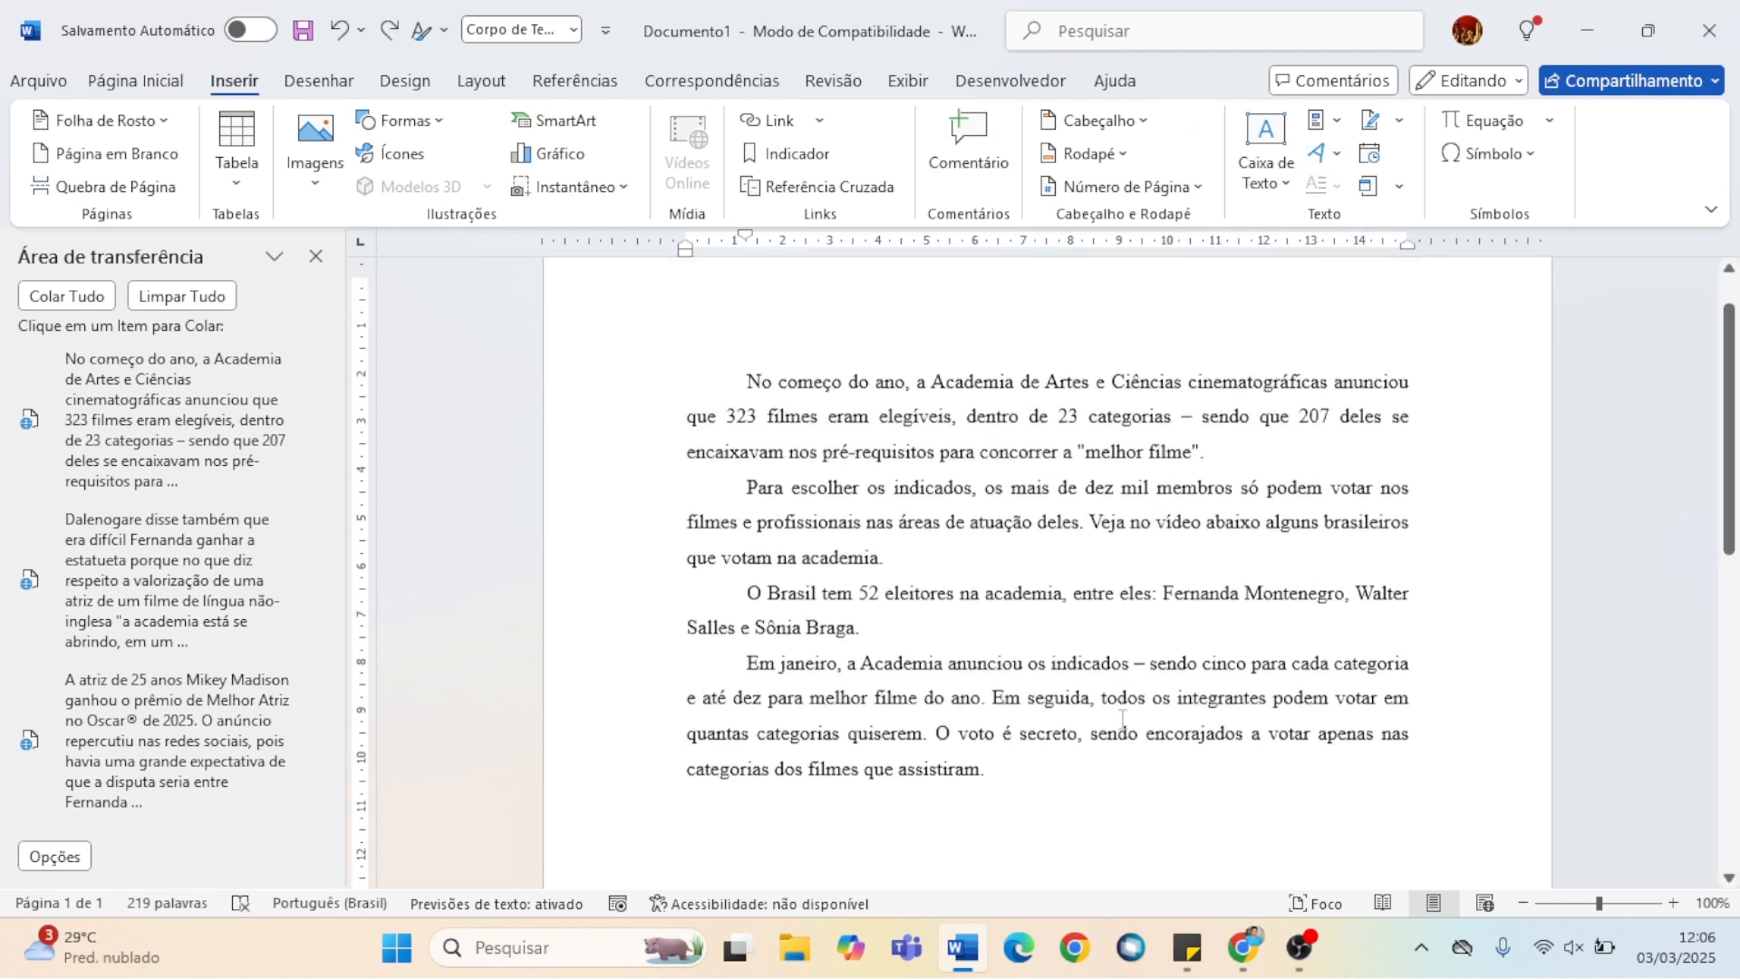
{"action": "left_click", "coordinate": [1325, 120]}
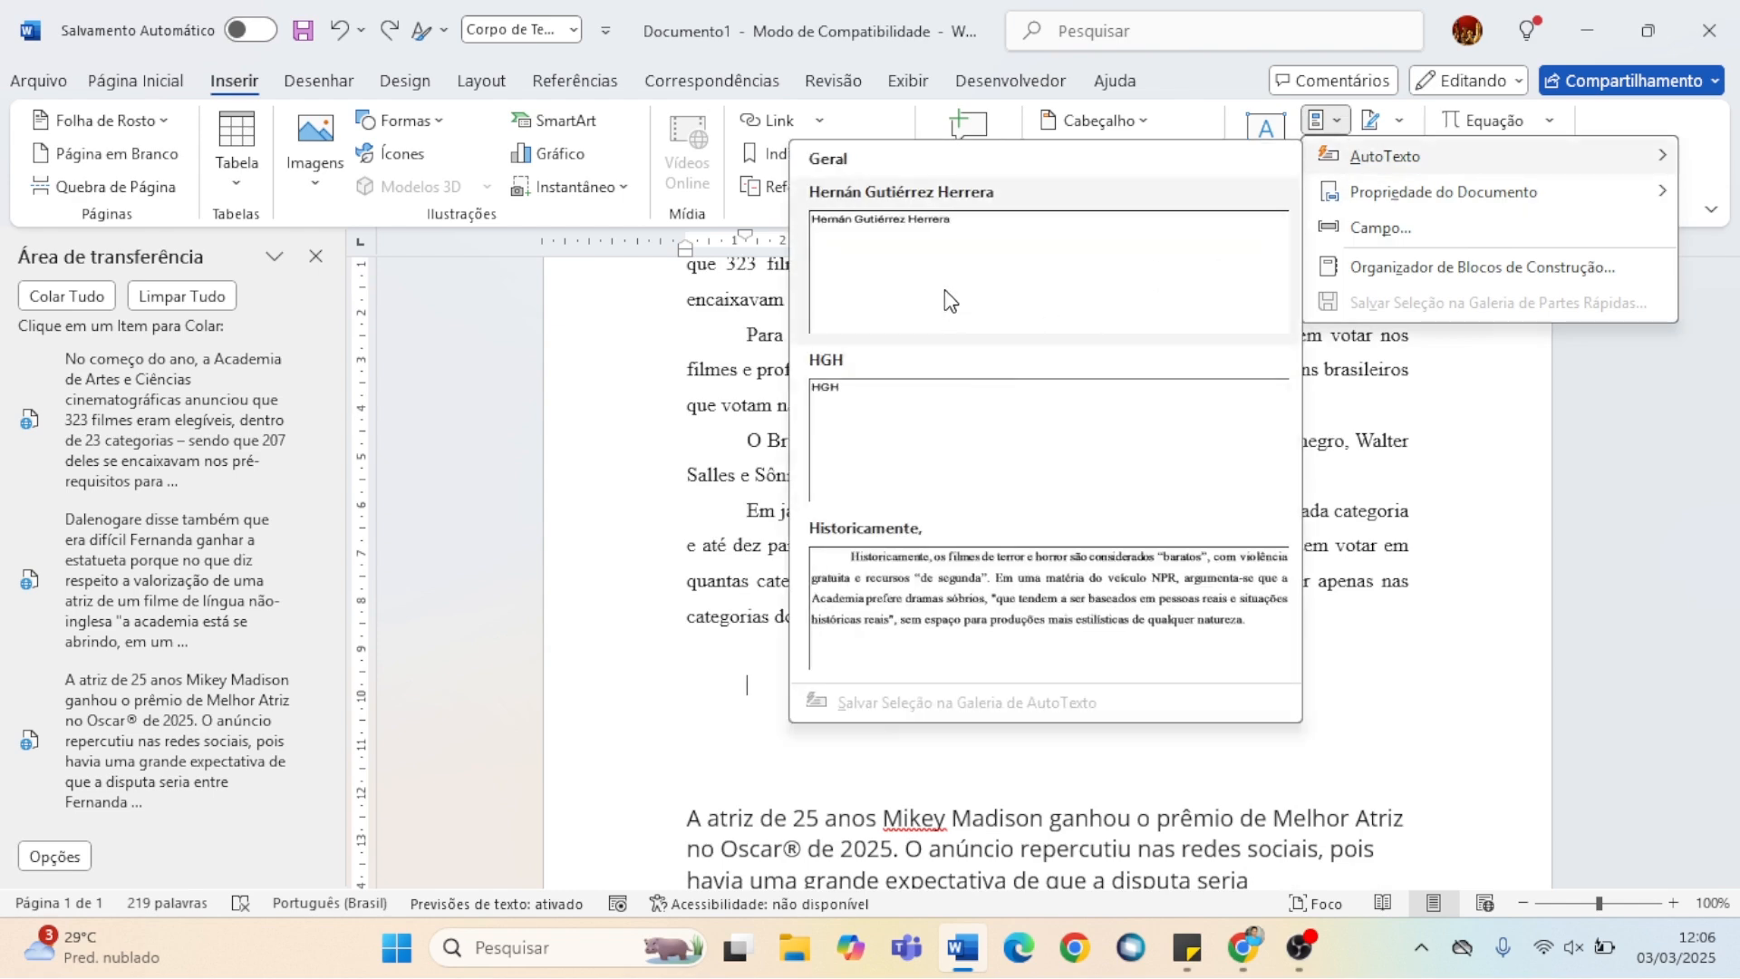
{"action": "left_click", "coordinate": [944, 299]}
{"action": "key", "text": "Return"}
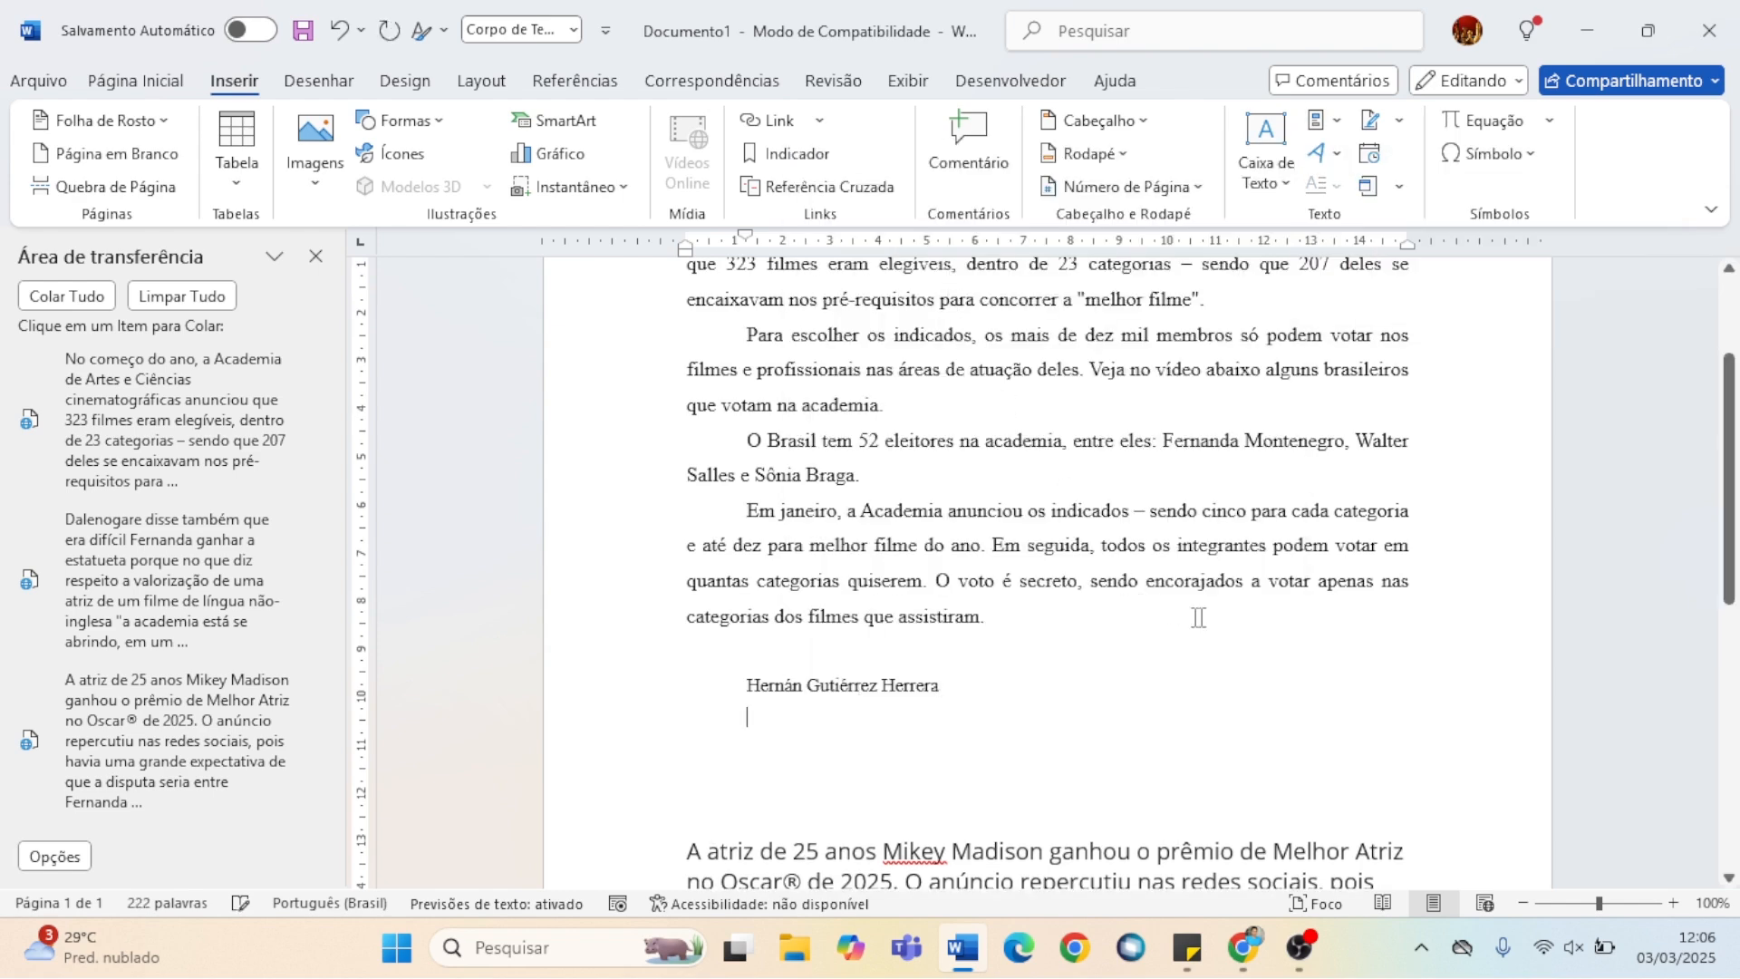
Insert the "Historicamente," AutoText entry on the new line below the name.
{"action": "left_click", "coordinate": [1325, 120]}
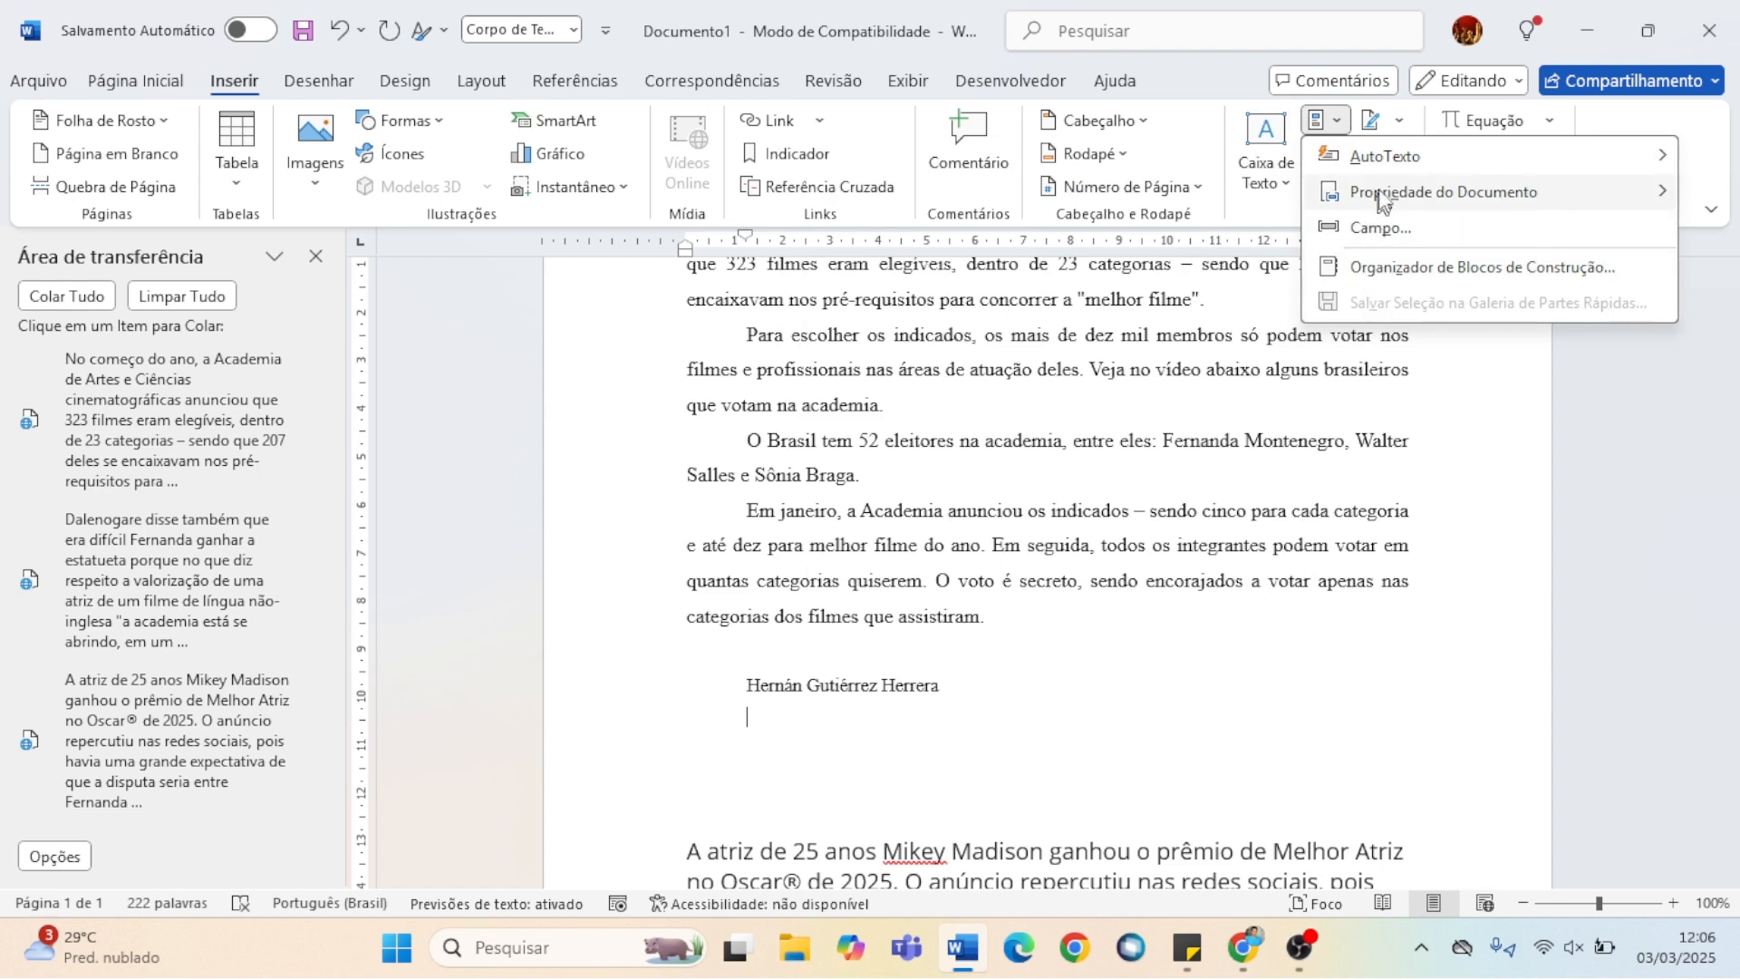
{"action": "mouse_move", "coordinate": [1387, 156]}
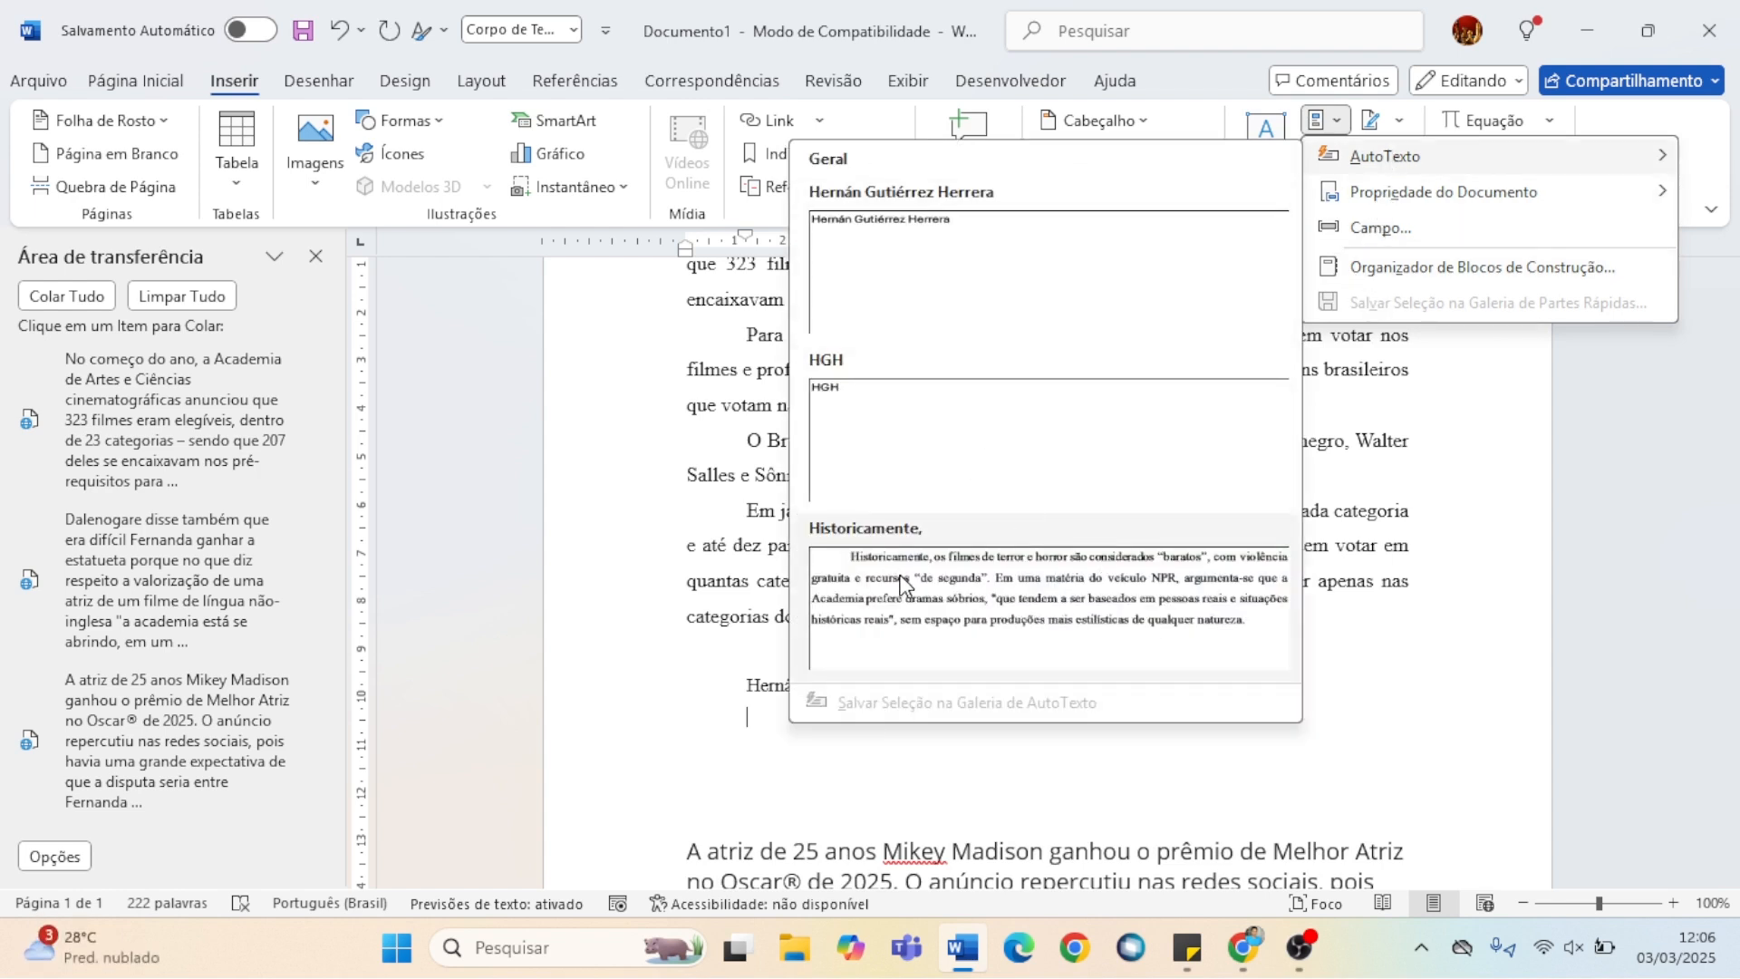
{"action": "left_click", "coordinate": [1068, 596]}
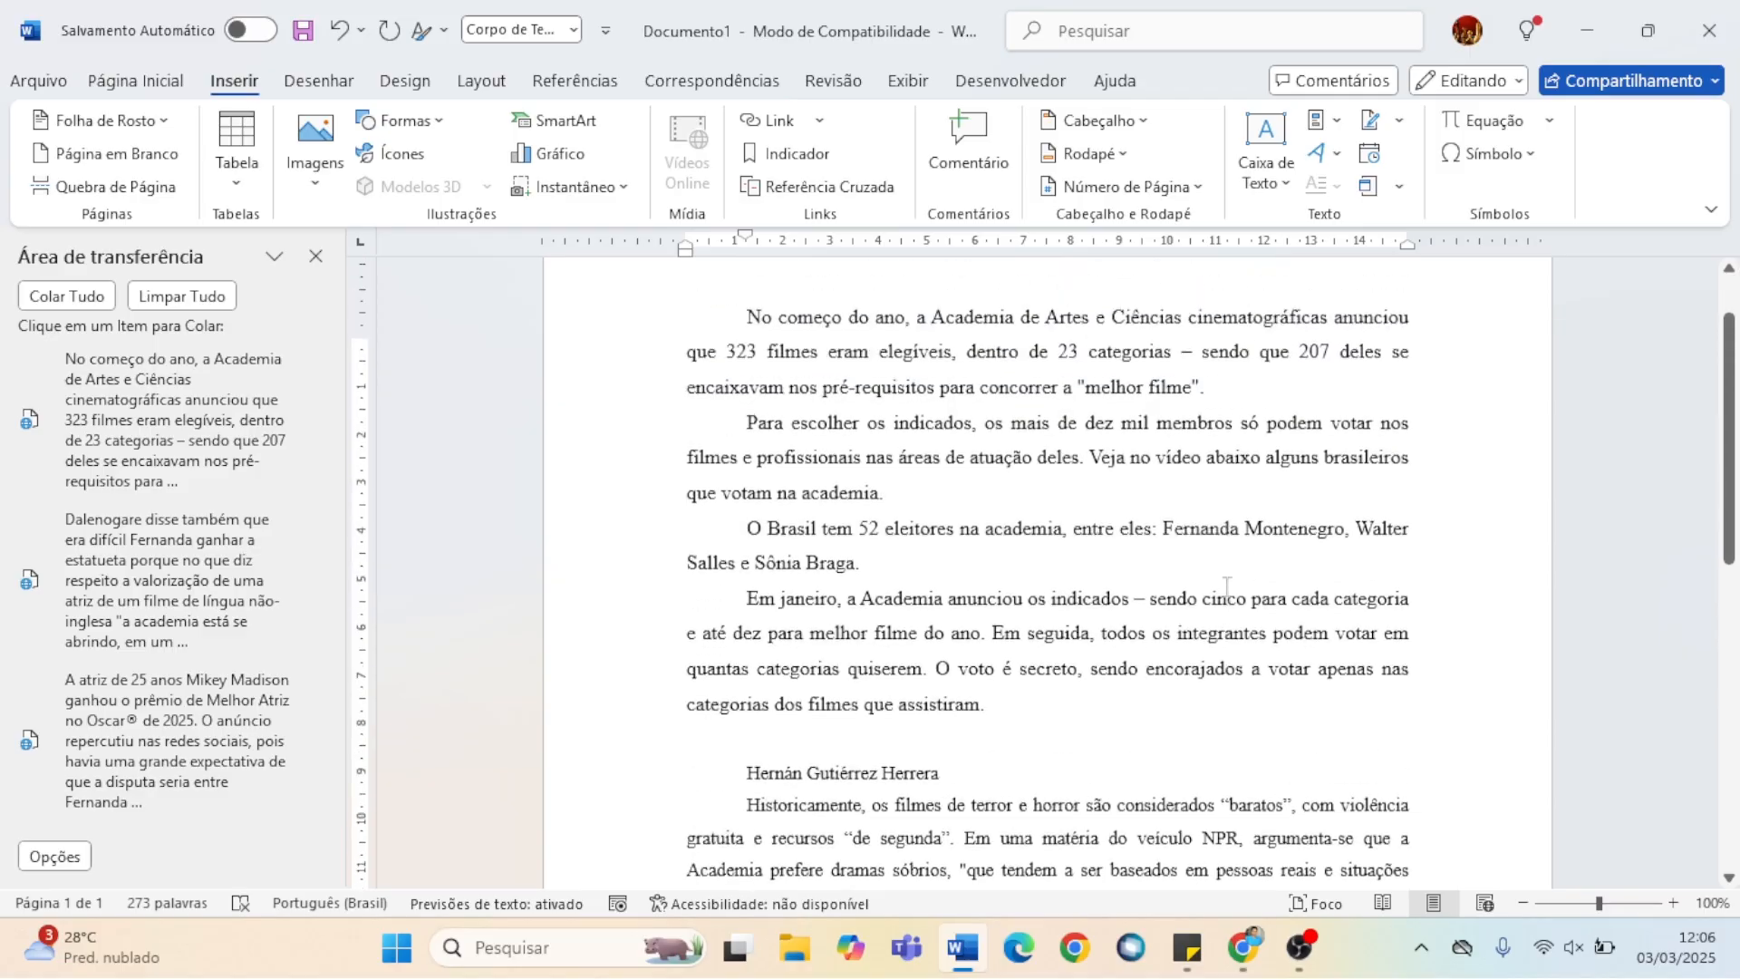
Save the first two paragraphs as the AutoText entry "No começo do" in category Geral, stored in Normal with Inserir somente conteúdo.
{"action": "left_click_drag", "start_coordinate": [766, 414], "coordinate": [946, 590]}
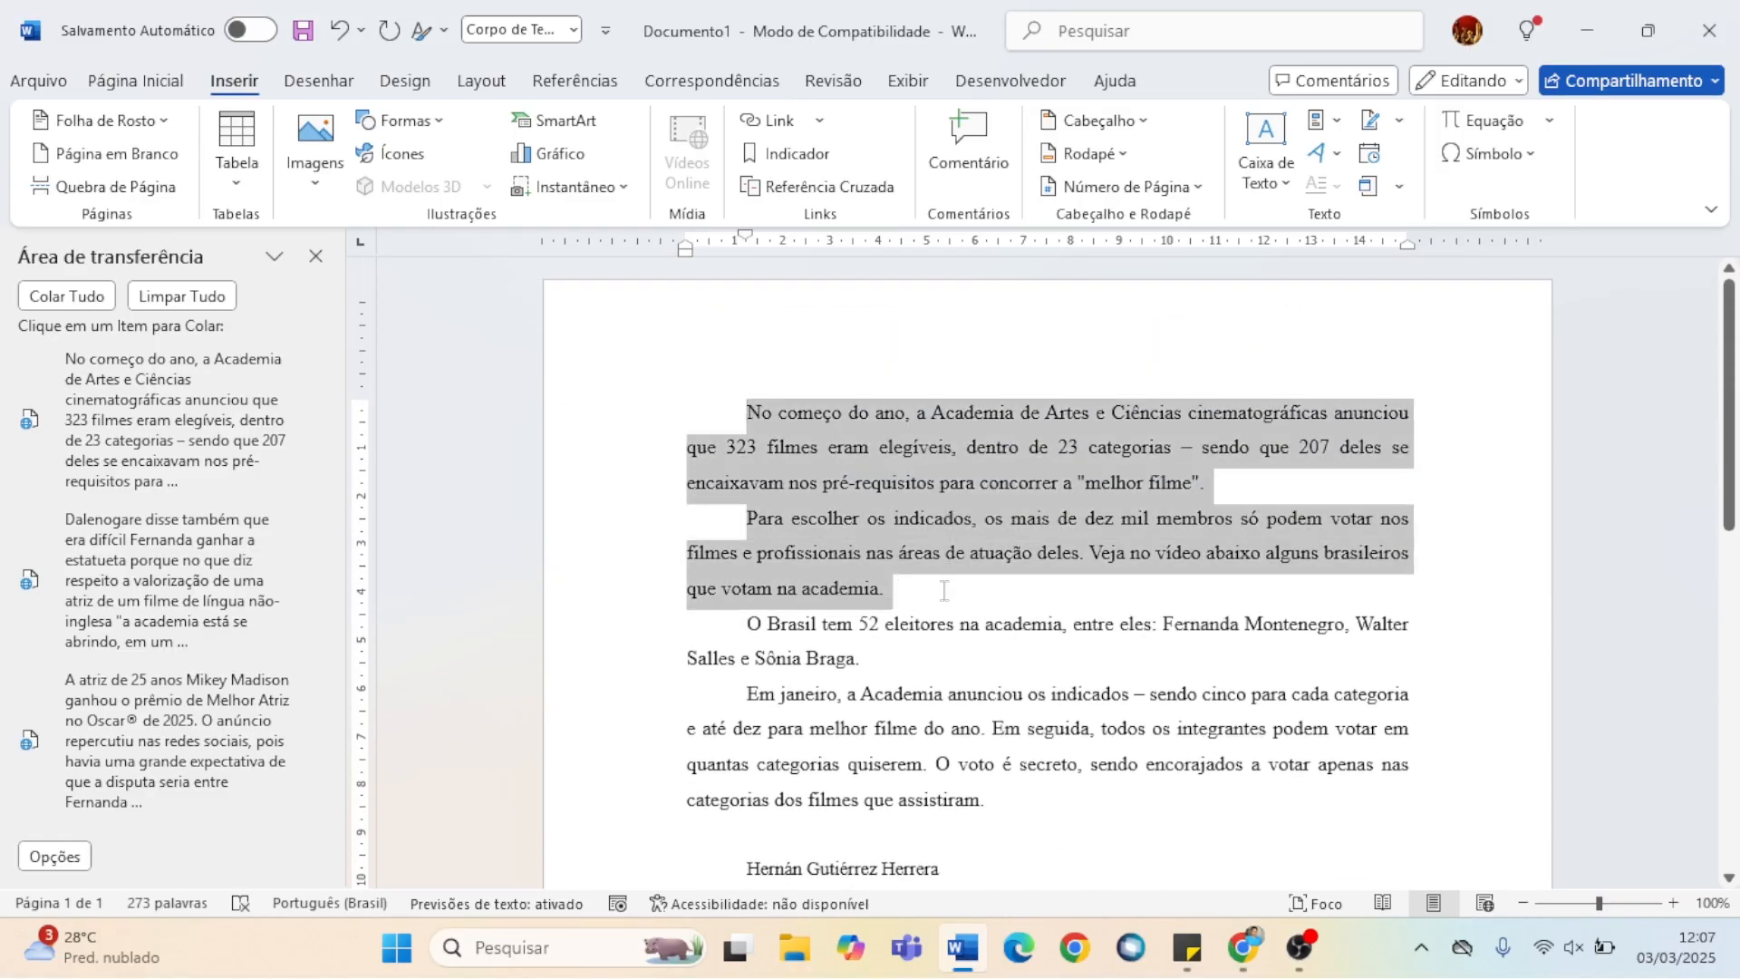
{"action": "left_click", "coordinate": [1338, 120]}
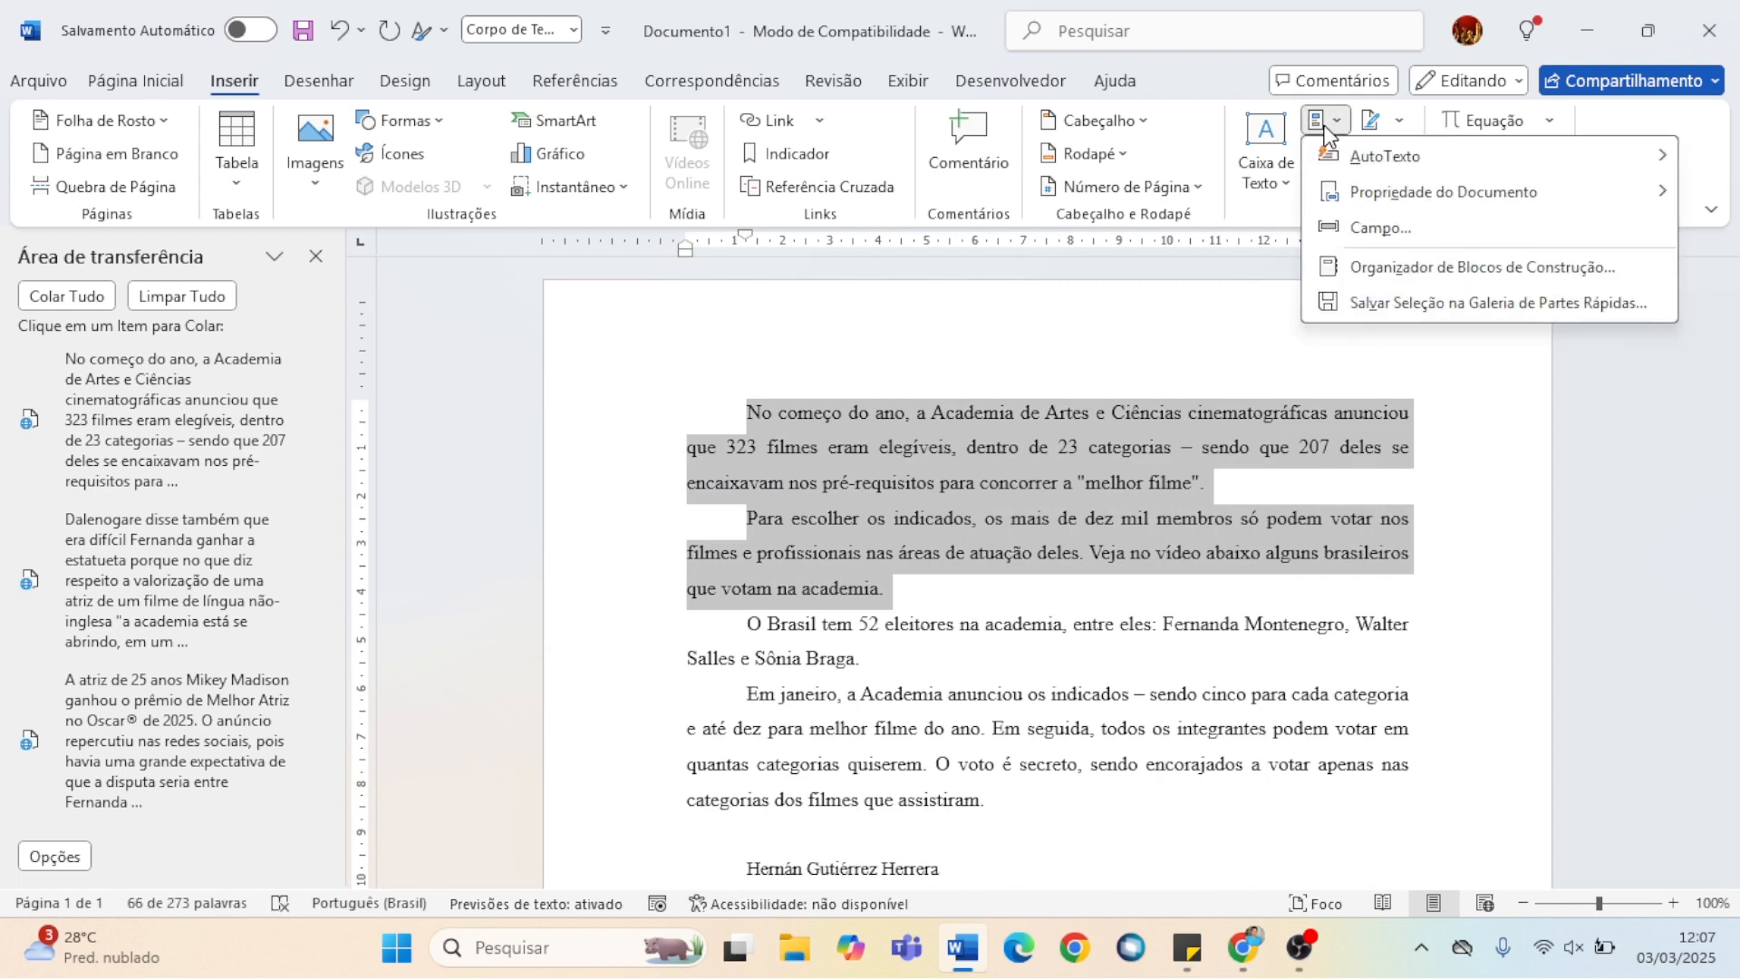
{"action": "mouse_move", "coordinate": [1400, 156]}
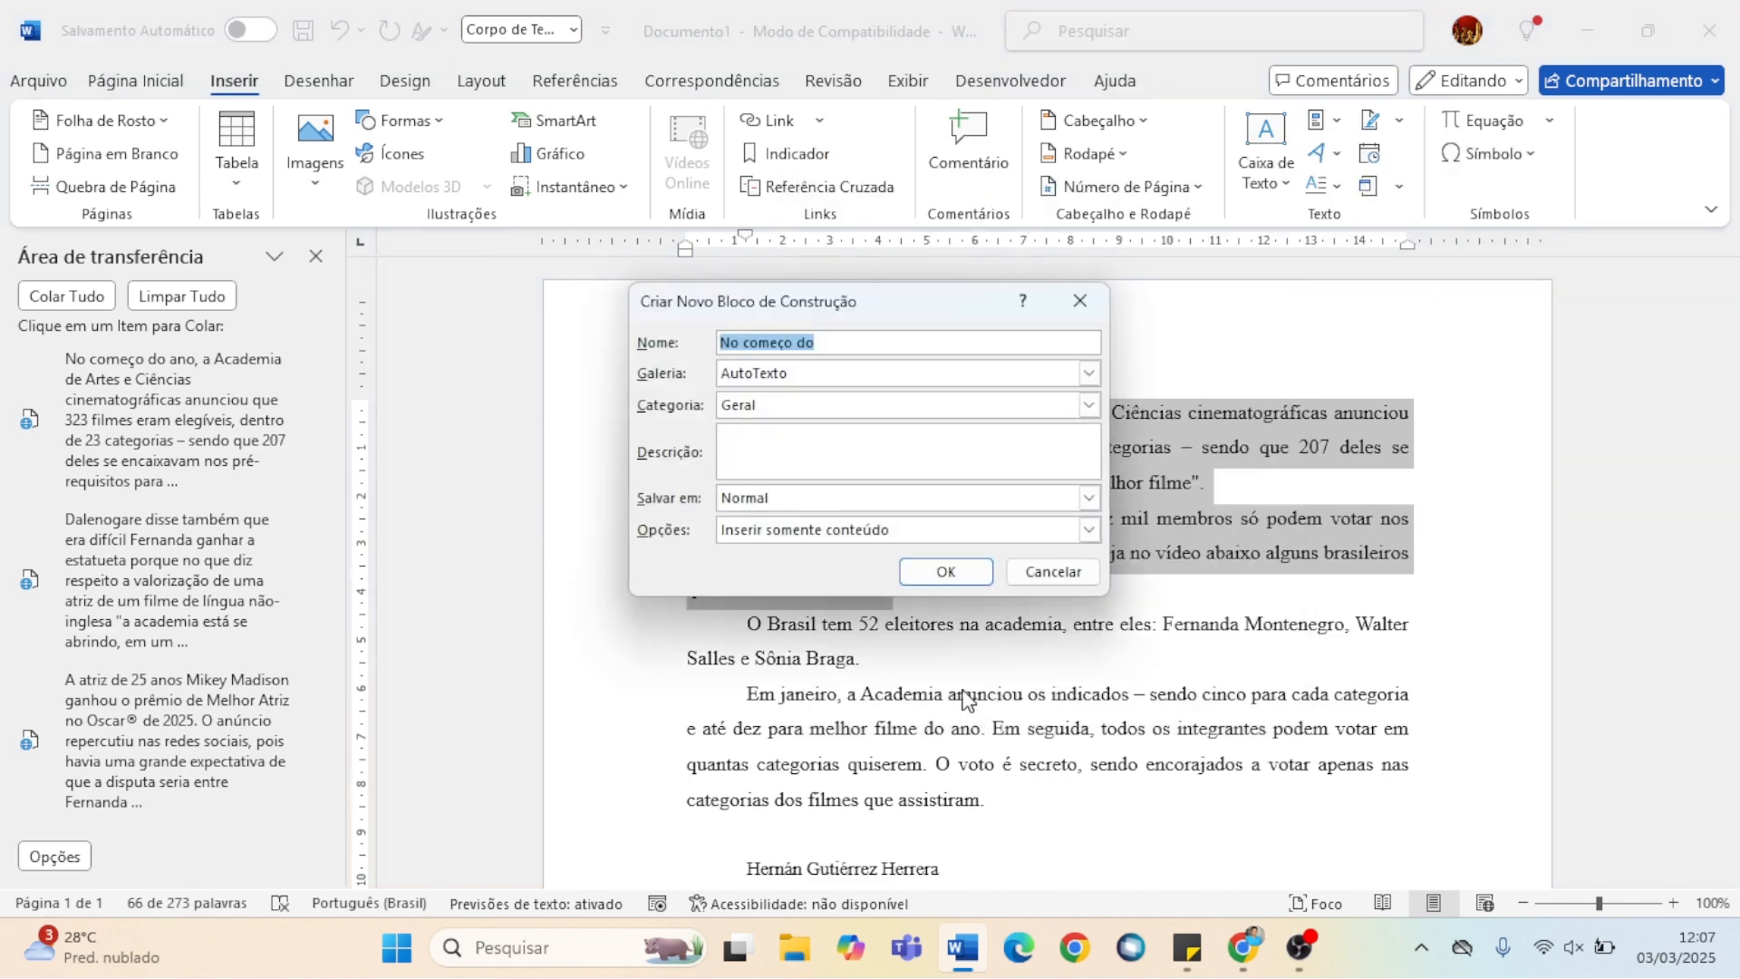
{"action": "left_click", "coordinate": [946, 573]}
Examine the insertion options of the "No começo do" and "Historicamente," entries in the AutoText gallery.
{"action": "left_click", "coordinate": [1340, 125]}
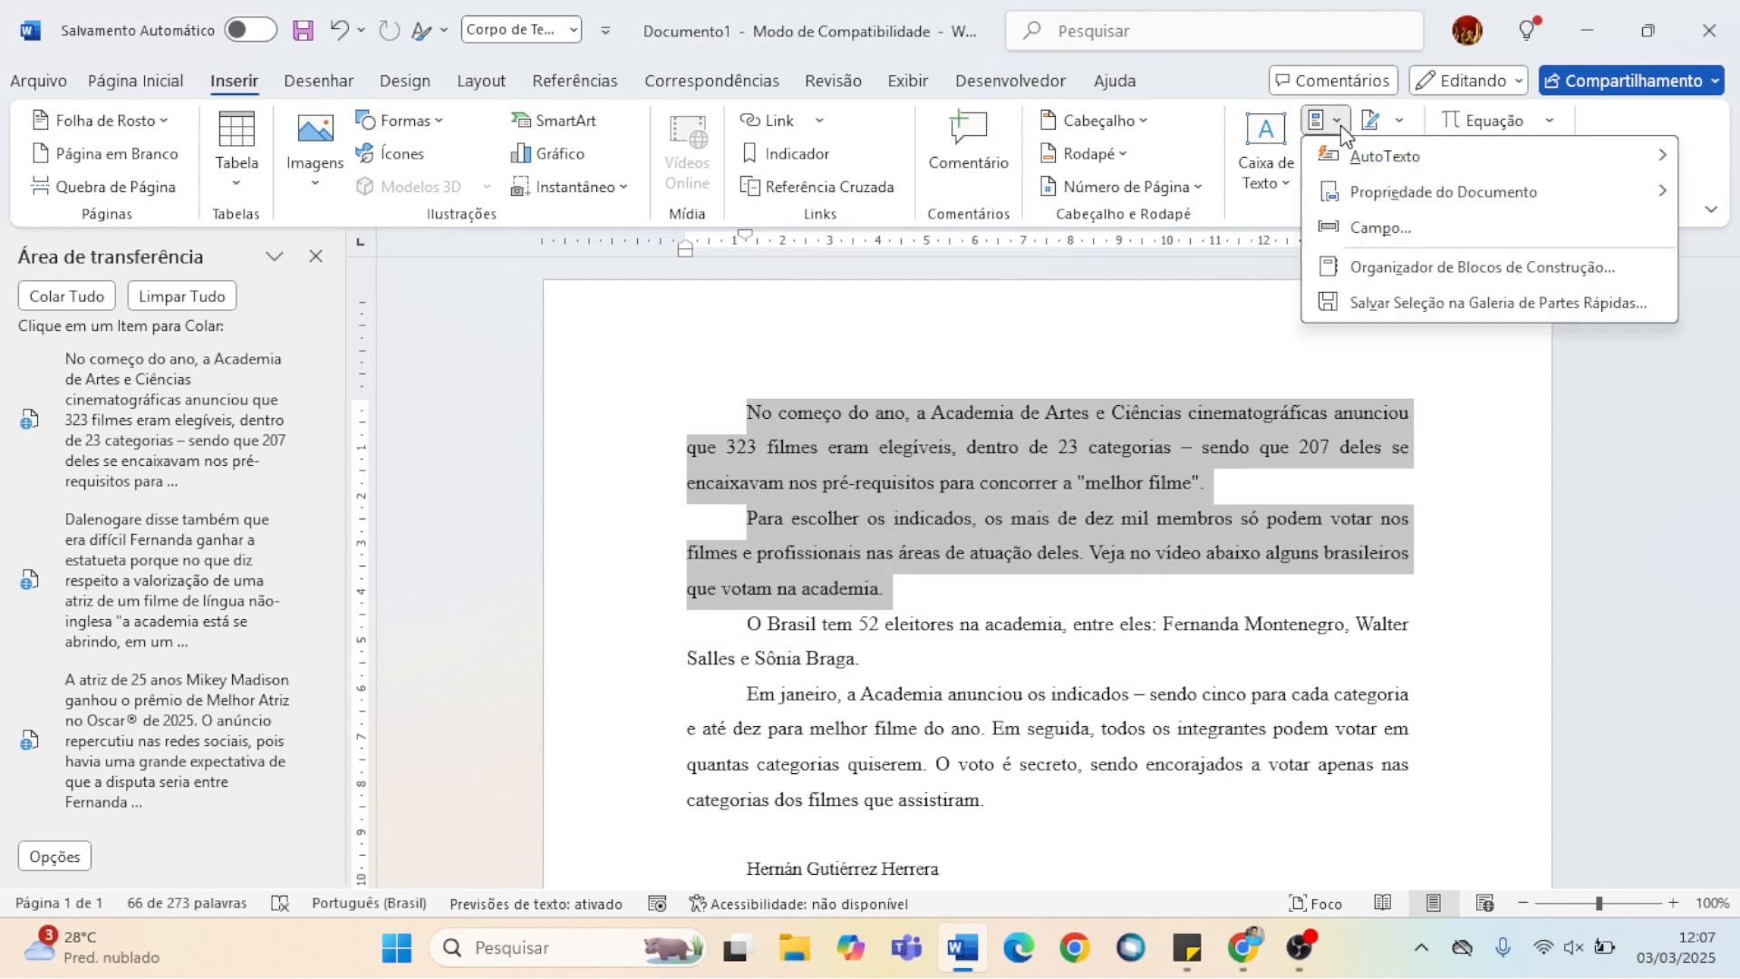
{"action": "mouse_move", "coordinate": [1407, 172]}
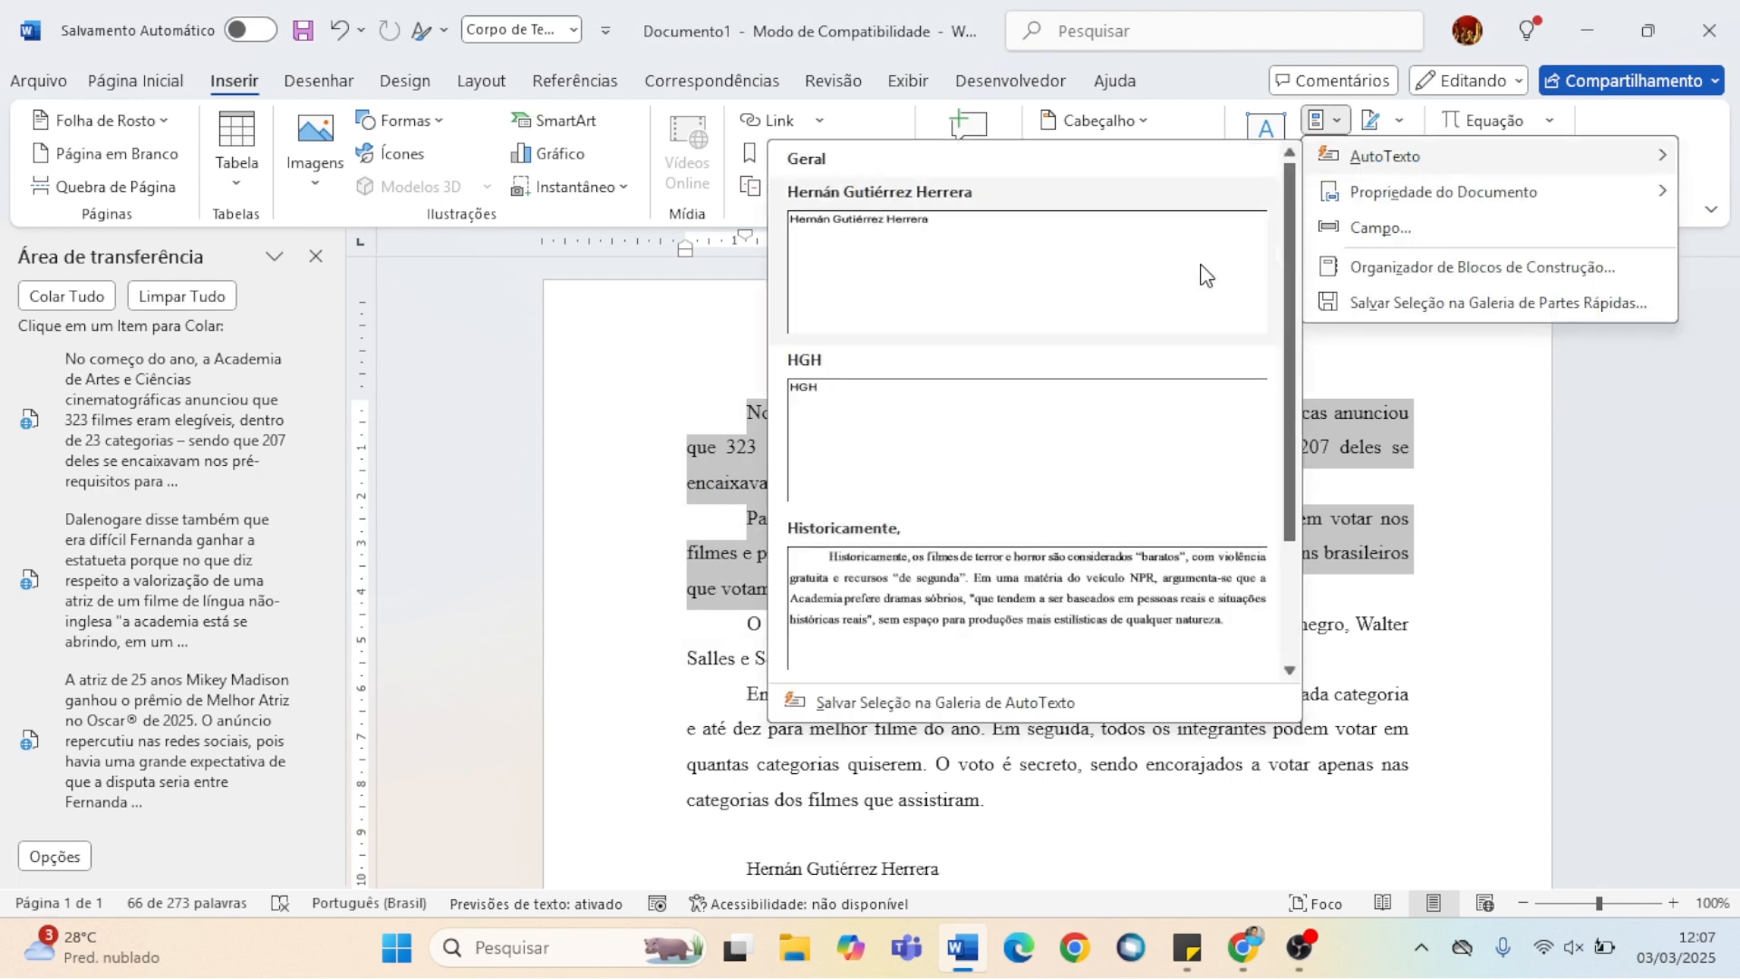
{"action": "scroll", "coordinate": [1169, 362], "scroll_direction": "down", "scroll_amount": 2}
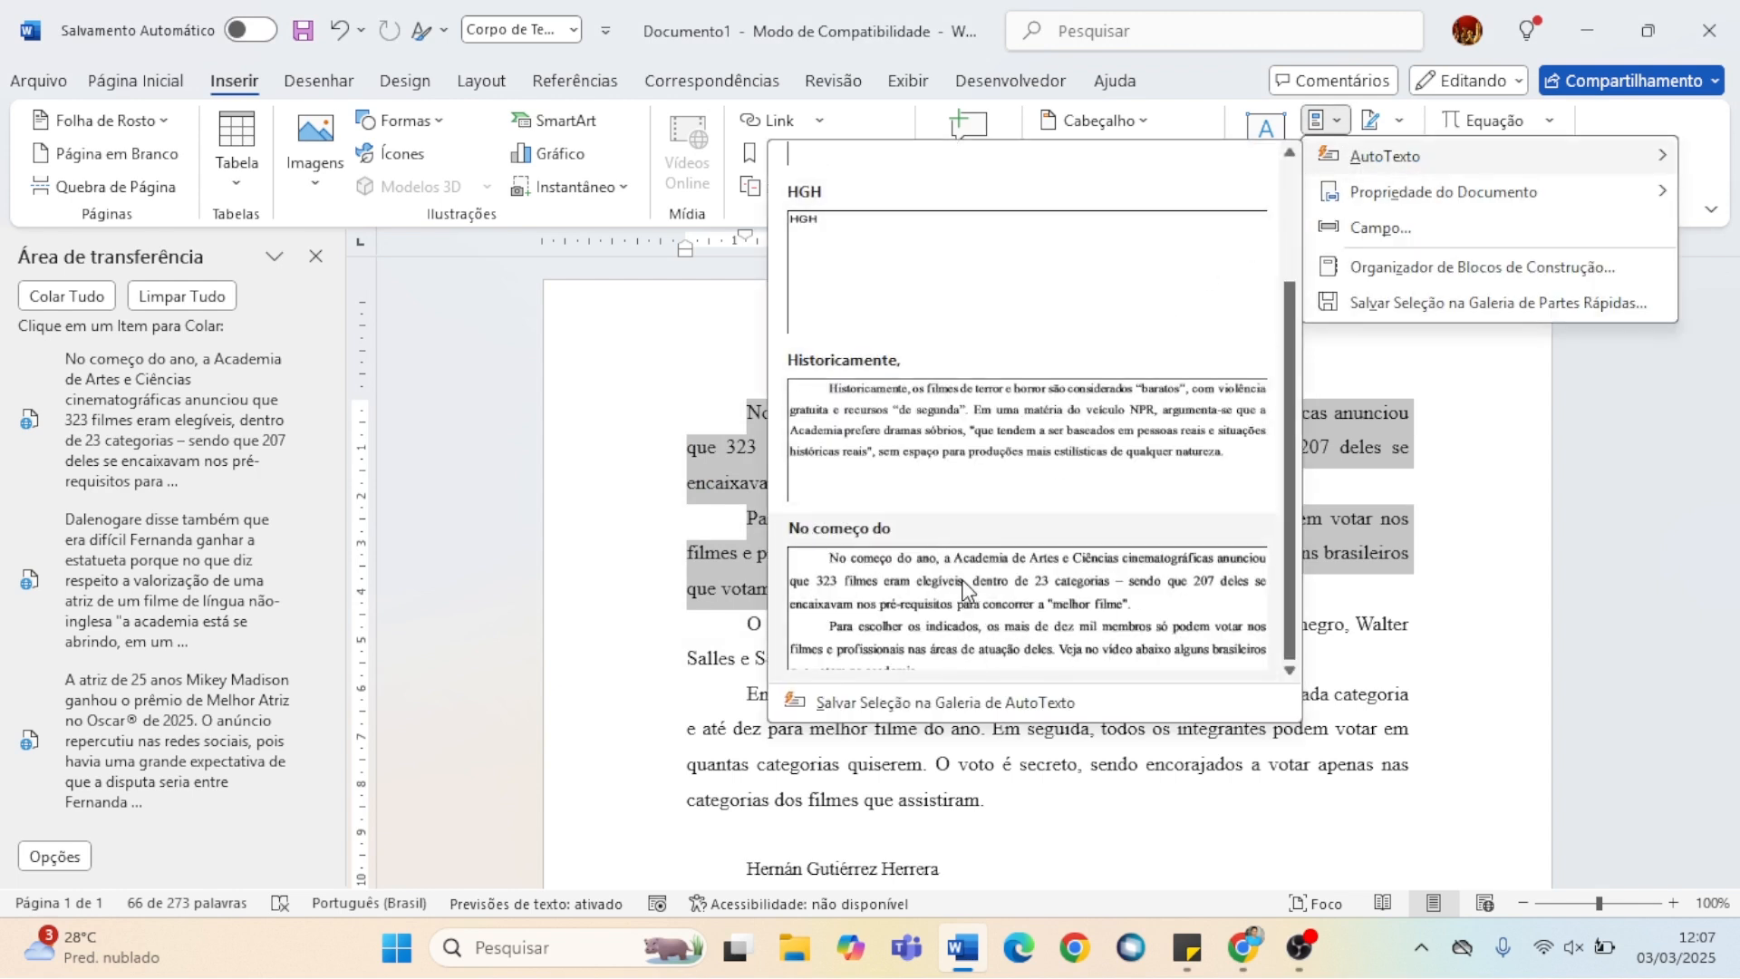
{"action": "right_click", "coordinate": [1111, 617]}
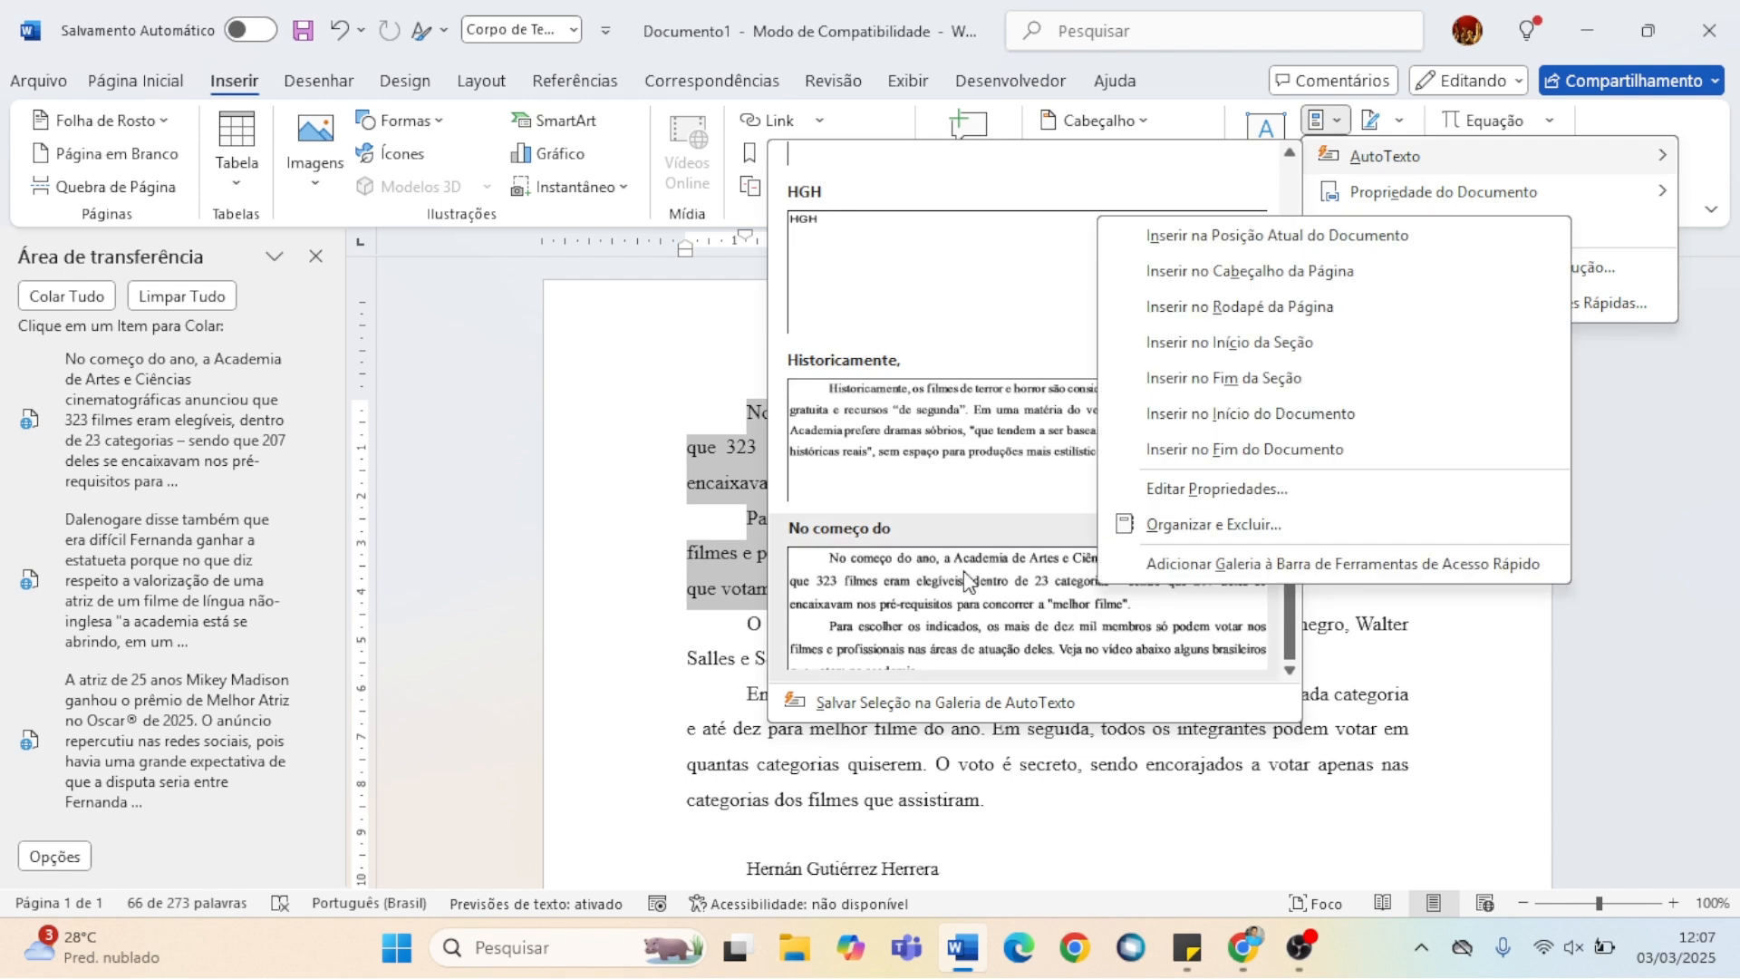
{"action": "right_click", "coordinate": [872, 443]}
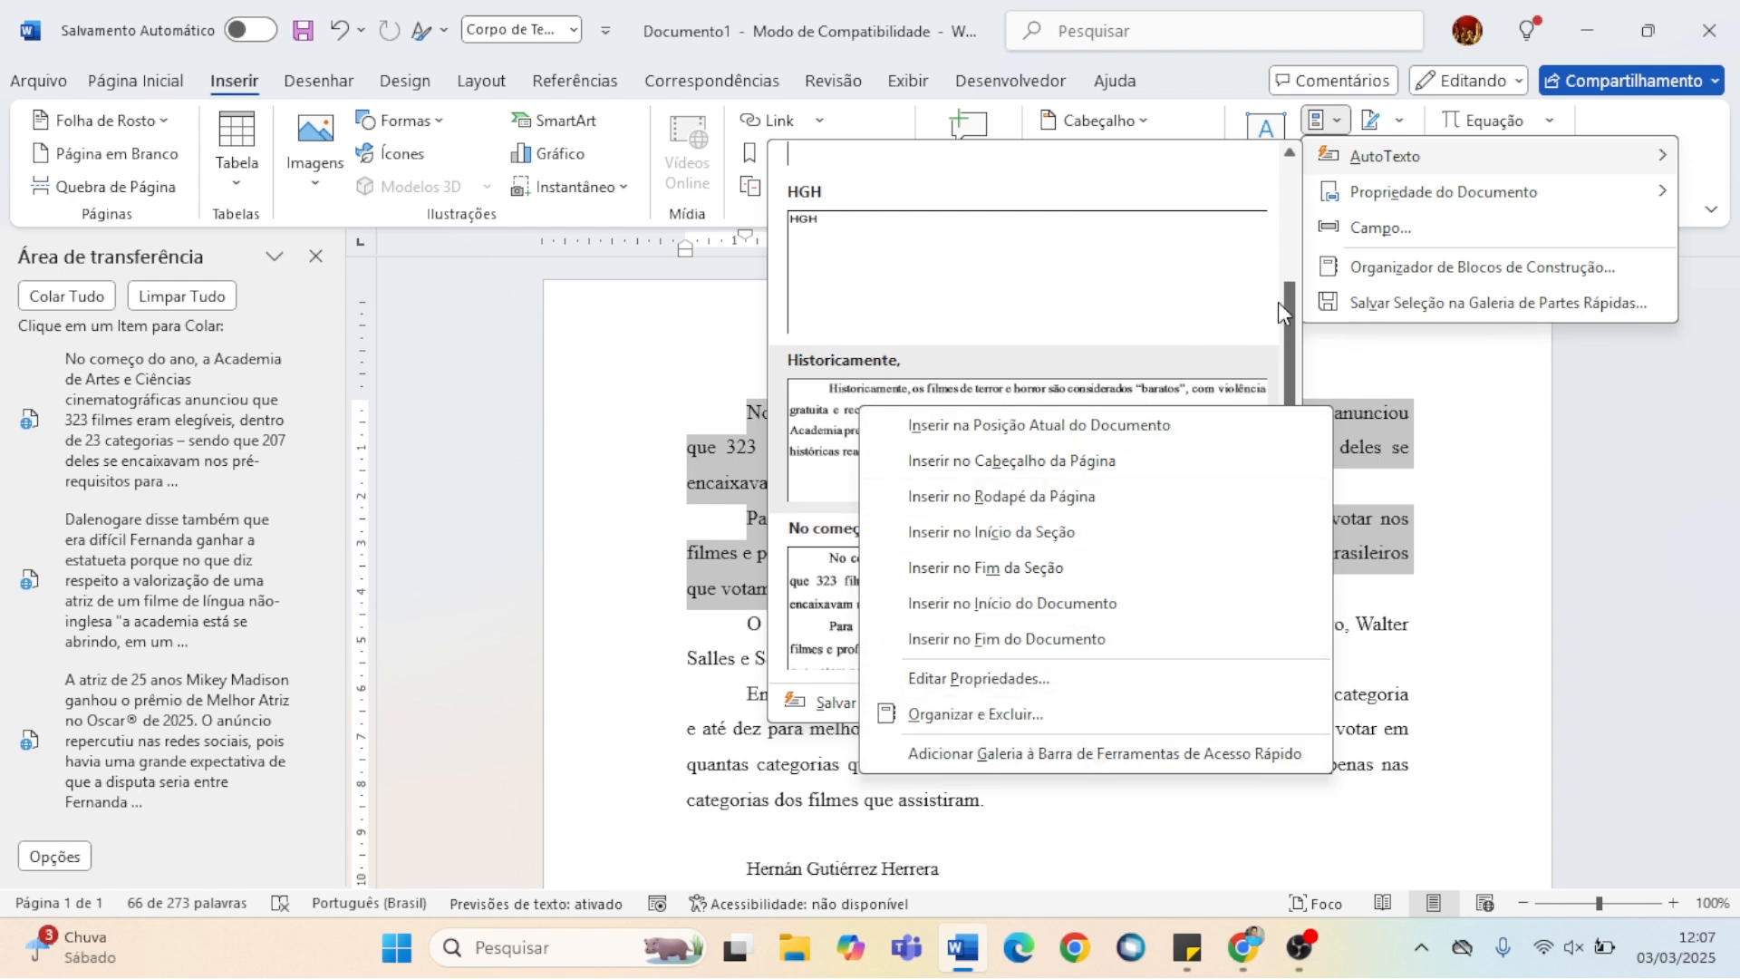
Insert the "No começo do" AutoText entry over the selected first two paragraphs and review the document.
{"action": "left_click_drag", "start_coordinate": [1288, 307], "coordinate": [1291, 192]}
{"action": "scroll", "coordinate": [1140, 531], "scroll_direction": "down", "scroll_amount": 2}
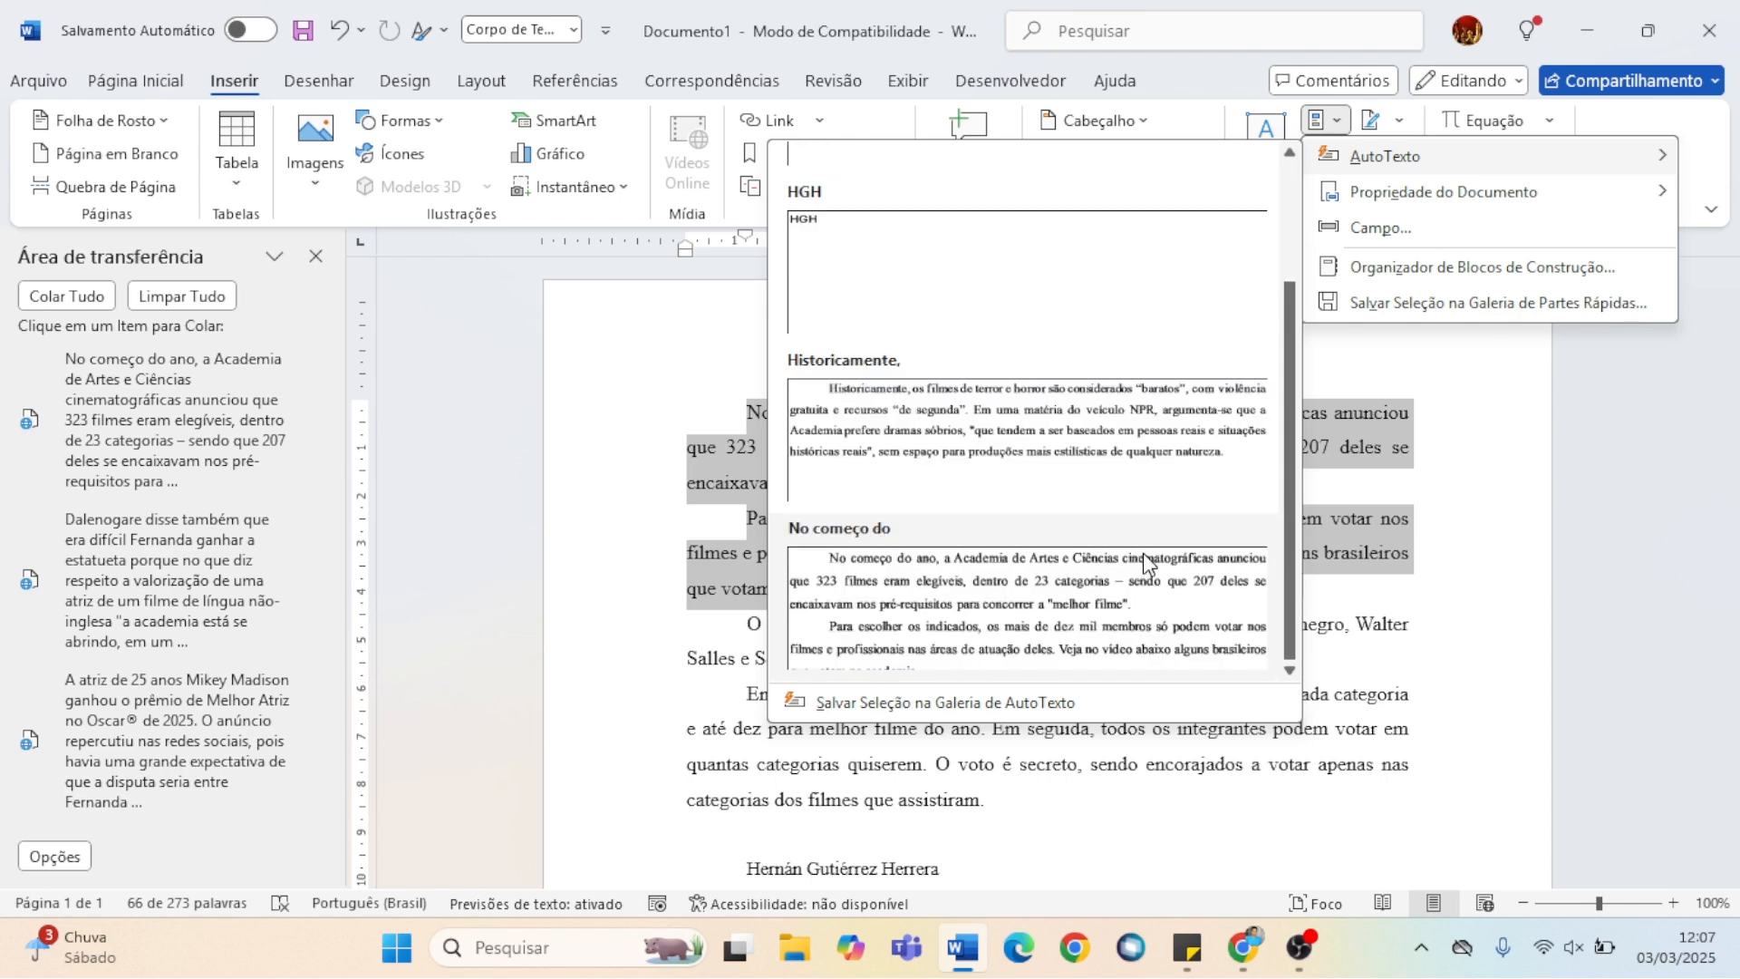
{"action": "left_click", "coordinate": [1237, 562]}
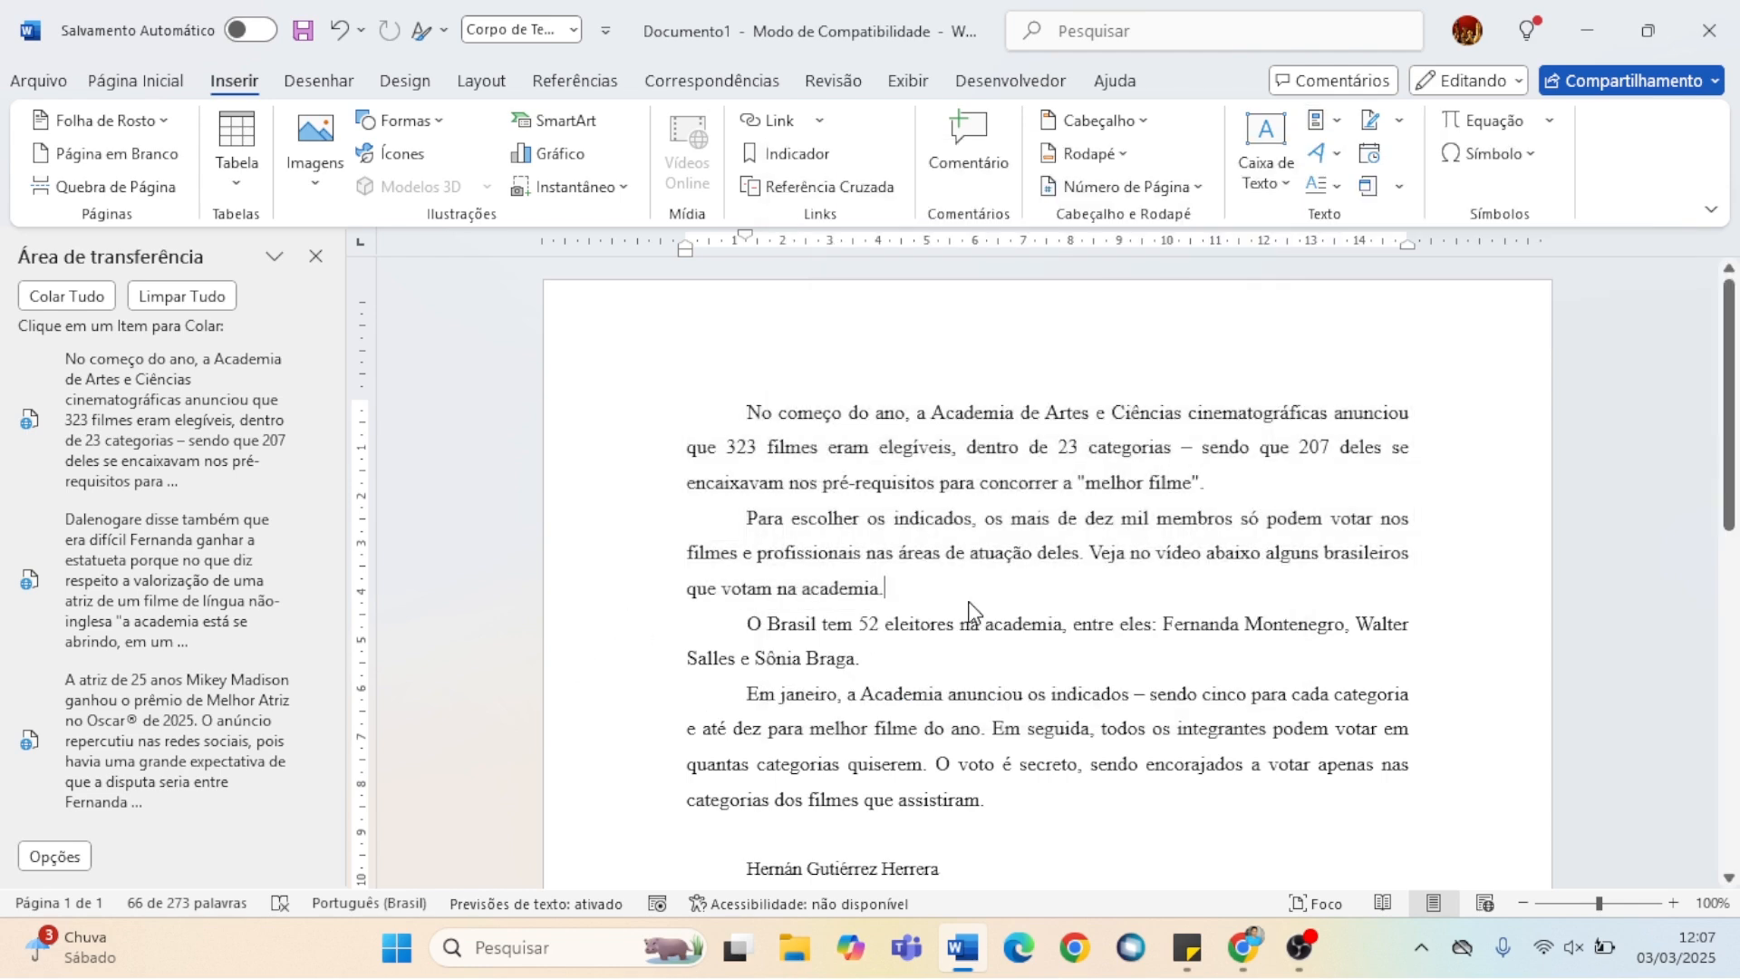
{"action": "scroll", "coordinate": [1106, 641], "scroll_direction": "down", "scroll_amount": 5}
{"action": "scroll", "coordinate": [1126, 680], "scroll_direction": "up", "scroll_amount": 5}
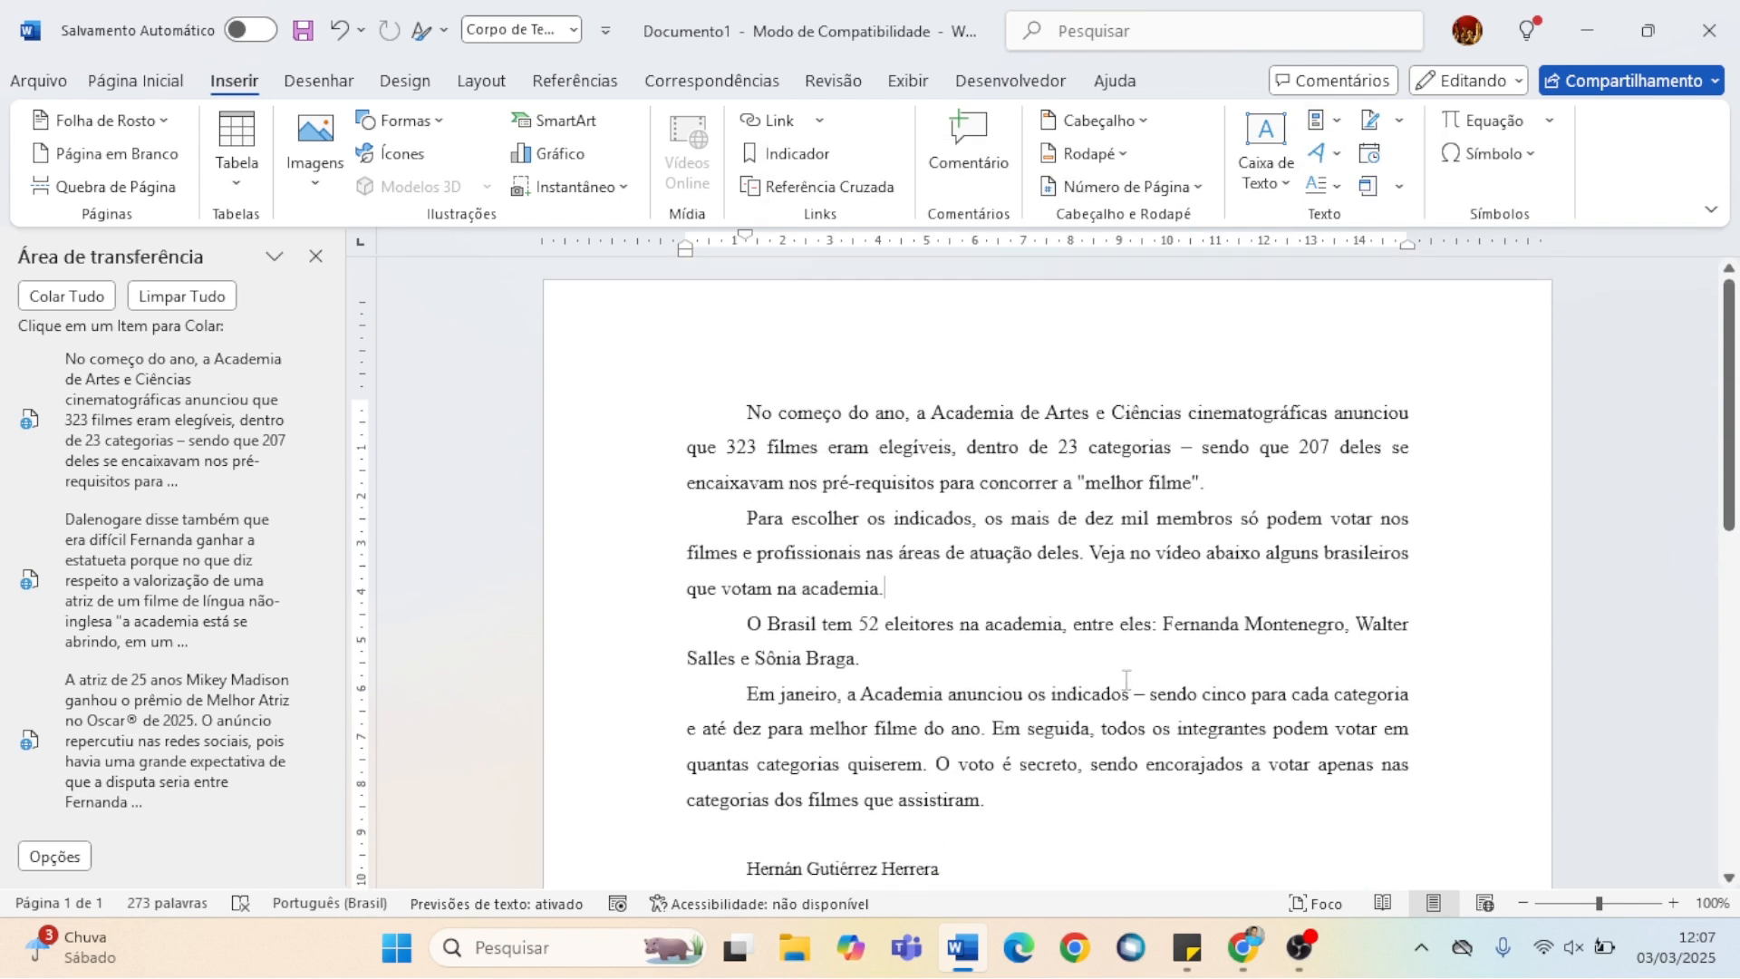